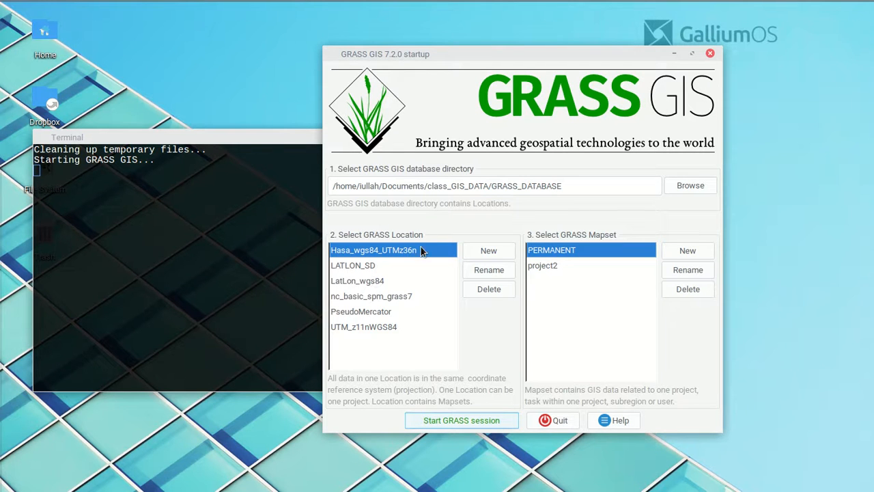
- Create a new mapset named project3 in the Hasa_wgs84_UTMz36n location
click(411, 251)
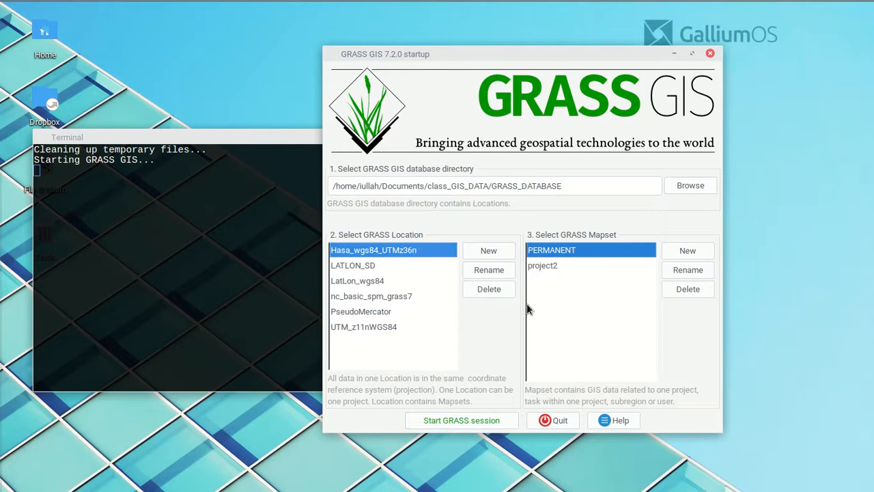
click(564, 267)
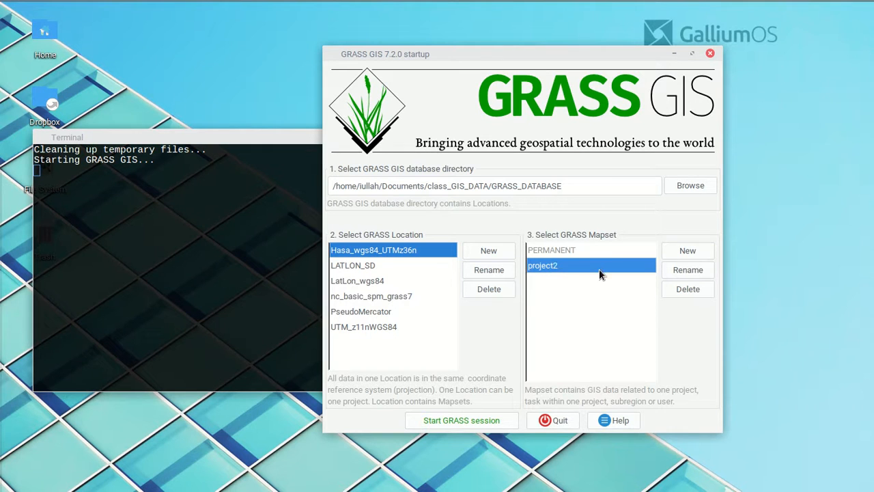
click(688, 251)
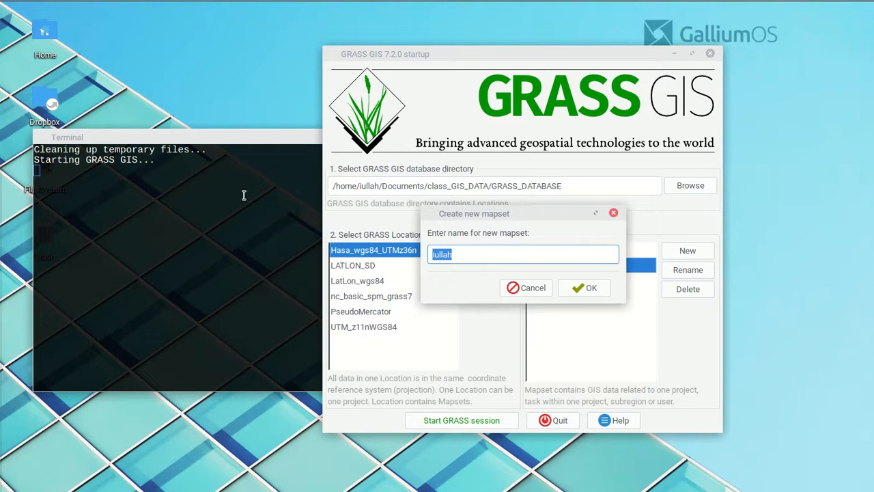
drag(509, 214, 445, 130)
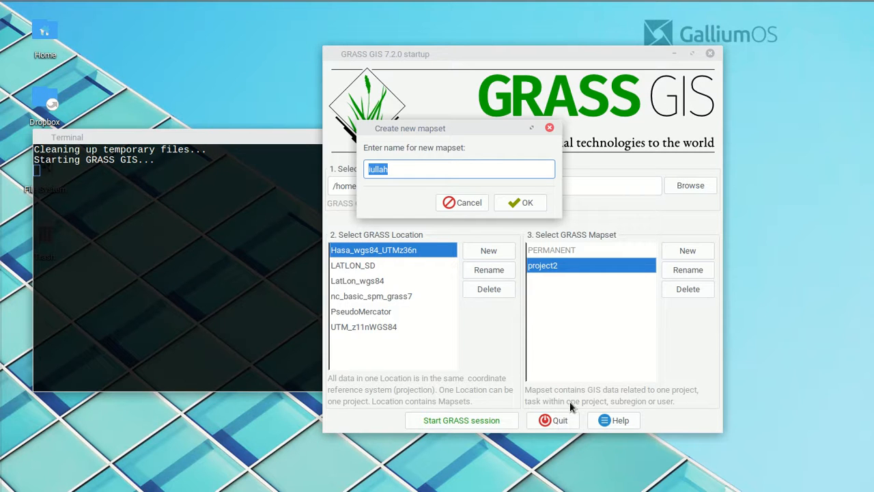
click(400, 171)
drag(400, 171, 348, 151)
mouse_move(2, 391)
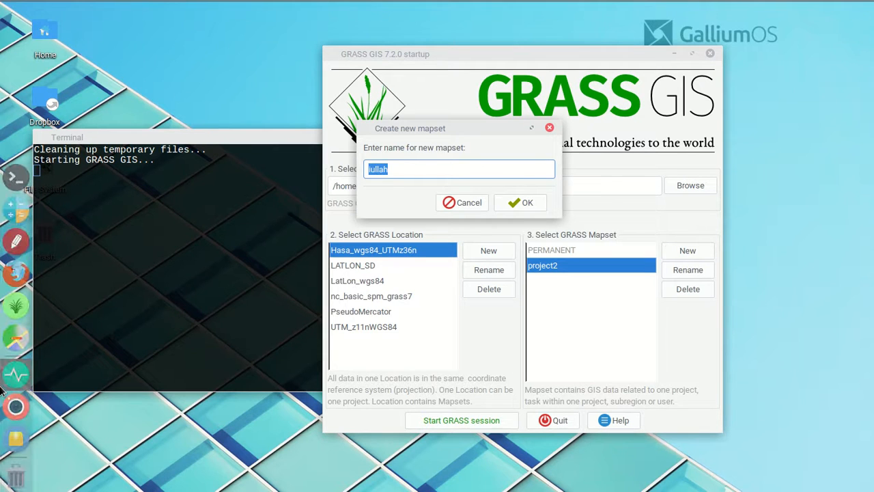
text(project3)
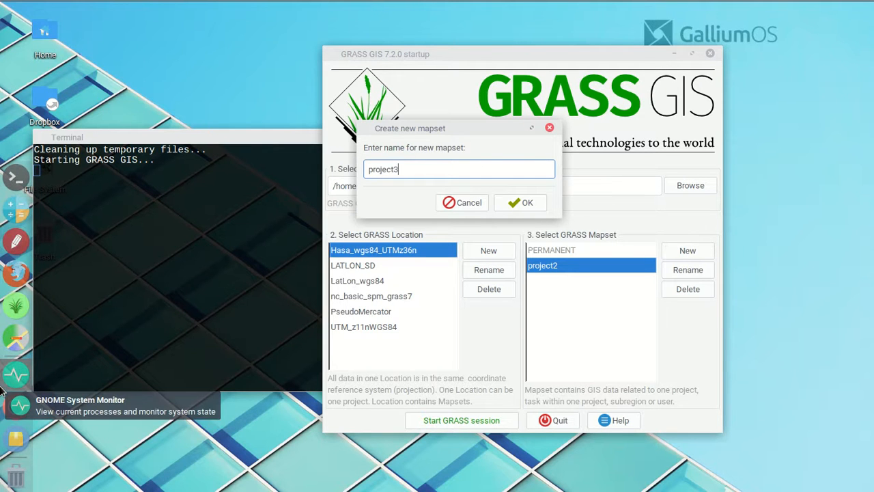
click(522, 205)
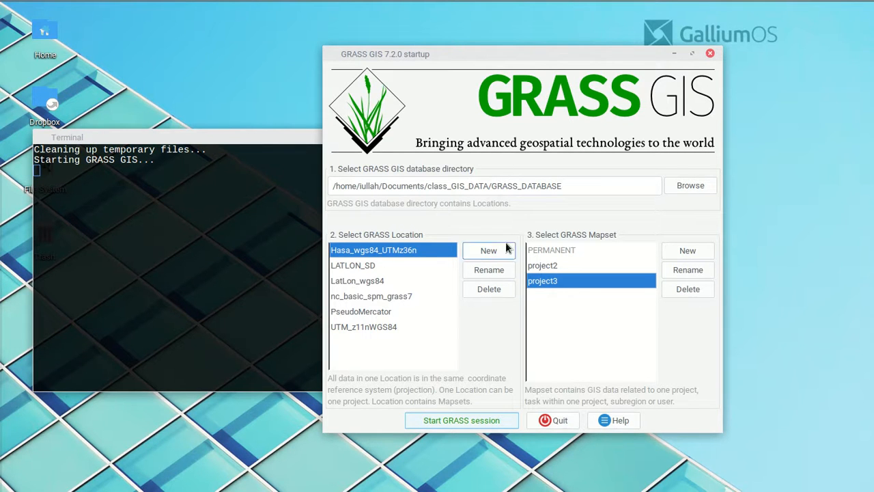
- Start a GRASS session in the project3 mapset and bring the Map Display window forward
click(554, 280)
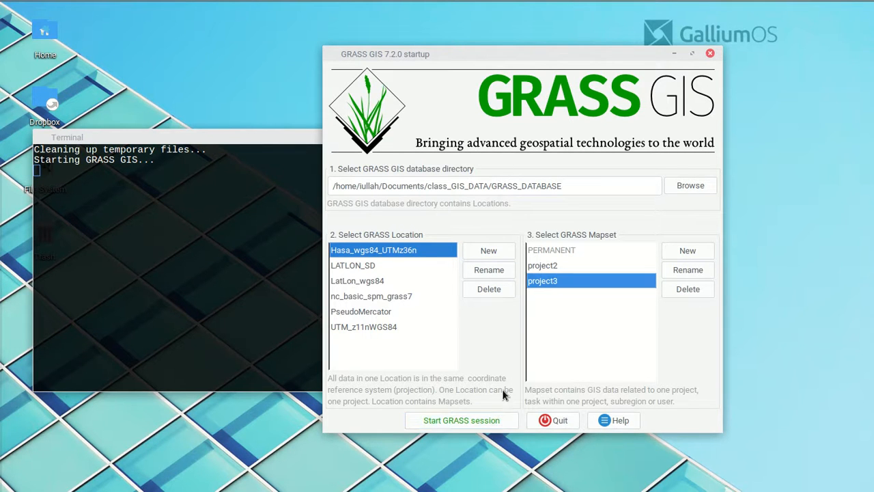
click(492, 421)
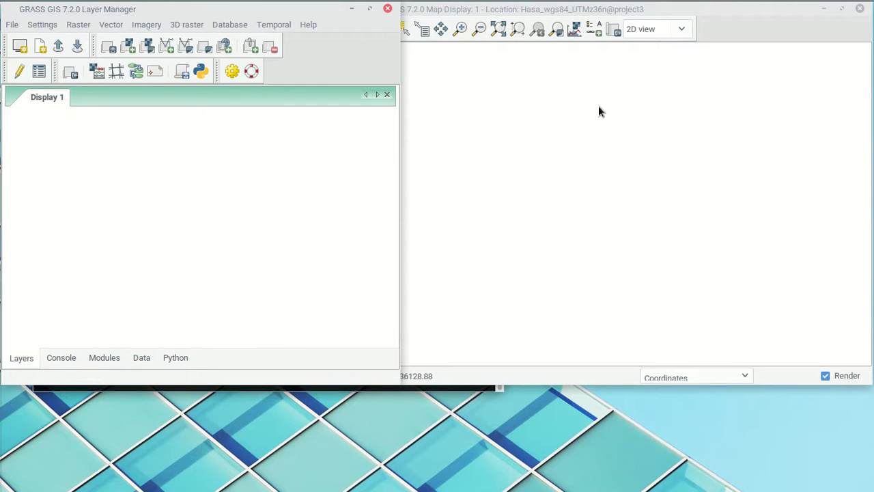
click(628, 10)
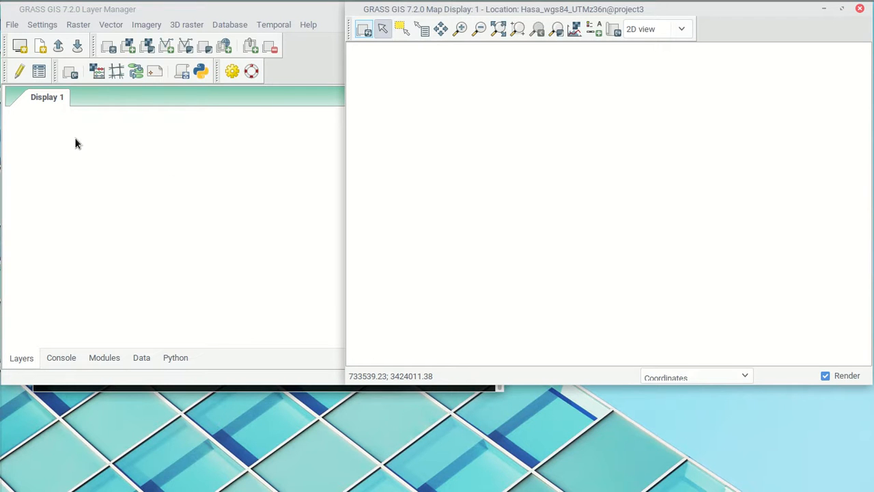
- Make the project2 mapset accessible from the current project3 session through the mapset access settings
click(41, 25)
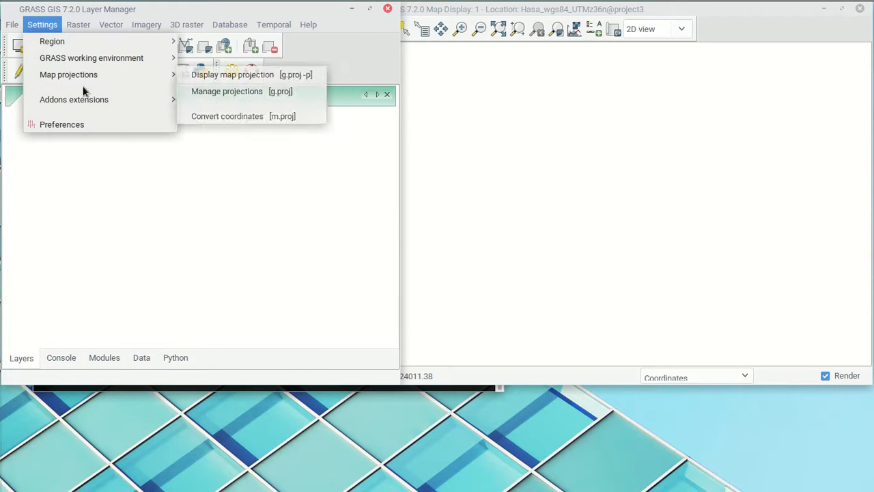
mouse_move(82, 60)
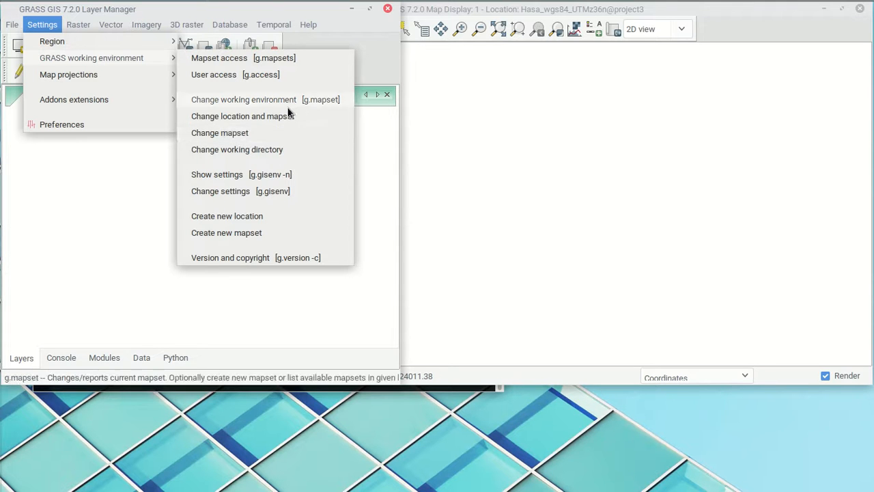
click(280, 57)
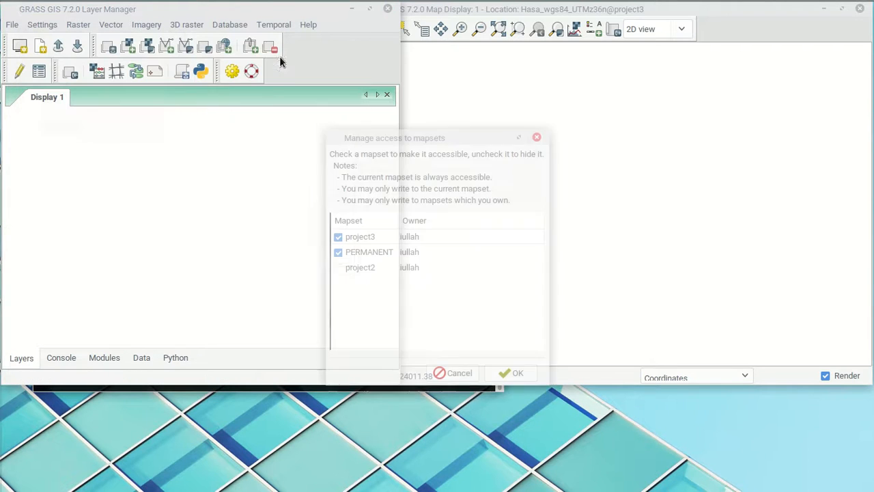
drag(435, 137, 429, 101)
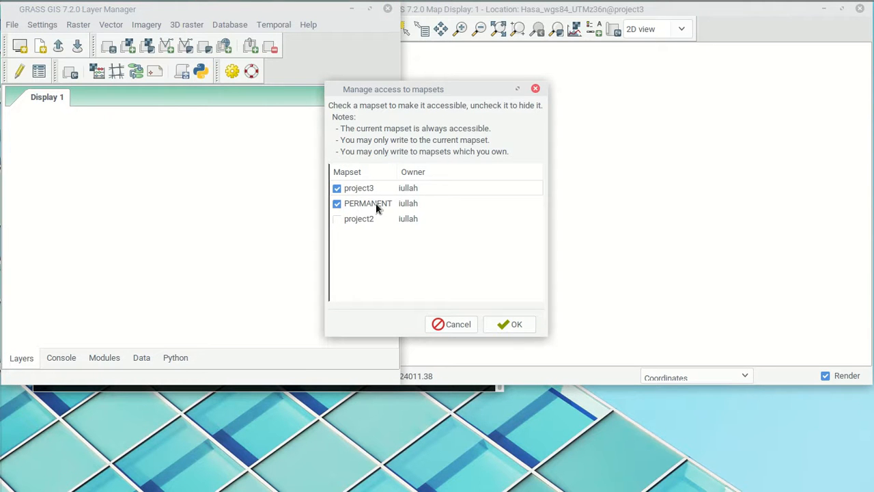
click(336, 188)
click(337, 220)
click(522, 325)
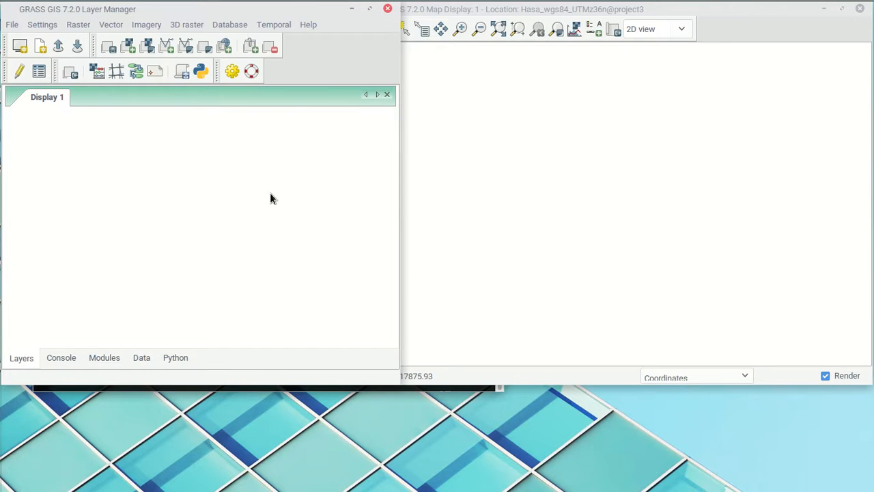
- Open the Raster Map Calculator (r.mapcalc) and place its window over the Layer Manager and Map Display
click(777, 18)
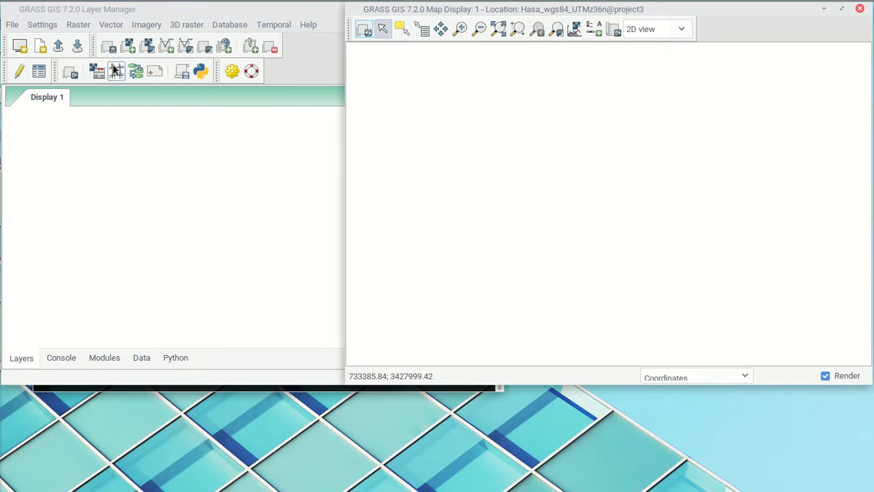
drag(345, 141, 396, 141)
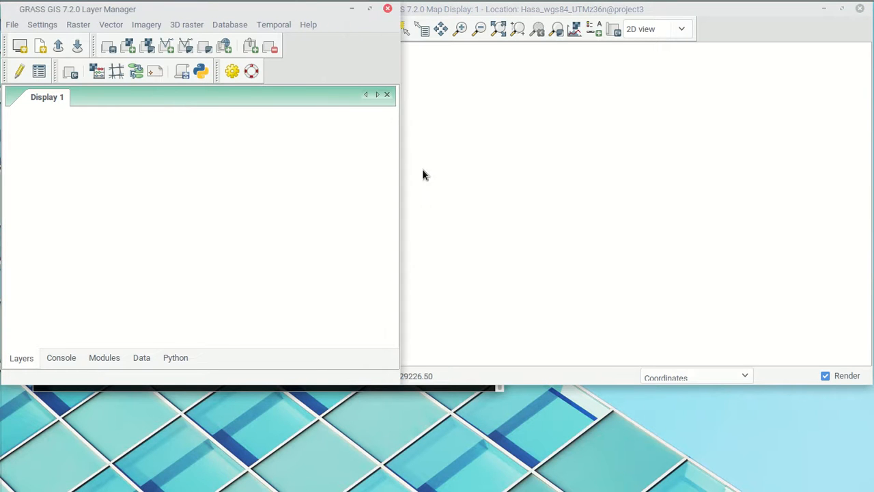
click(78, 25)
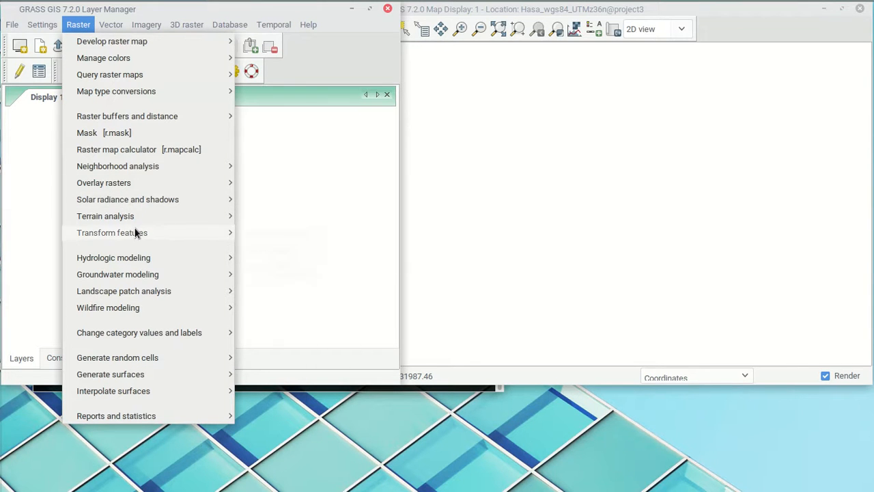
click(185, 150)
drag(448, 85, 460, 93)
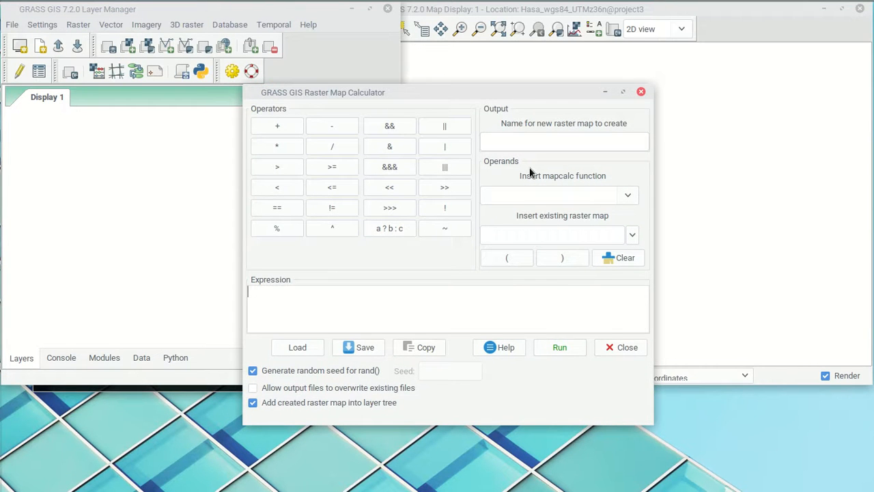
drag(512, 92, 480, 78)
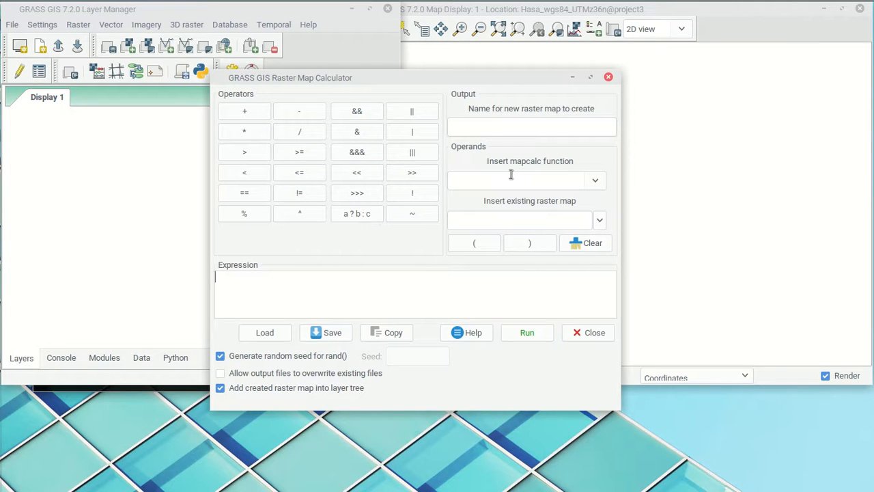
- Examine the calculator's output name, mapcalc function list, existing raster map and expression fields
click(594, 181)
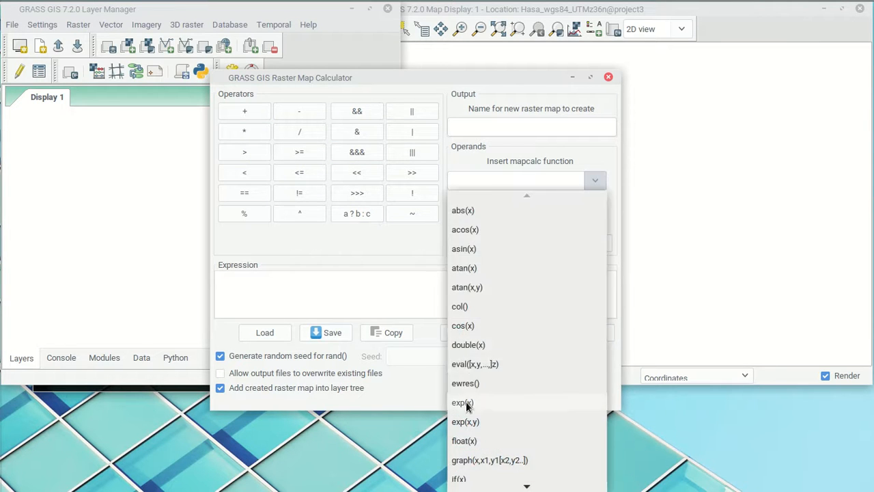
click(468, 164)
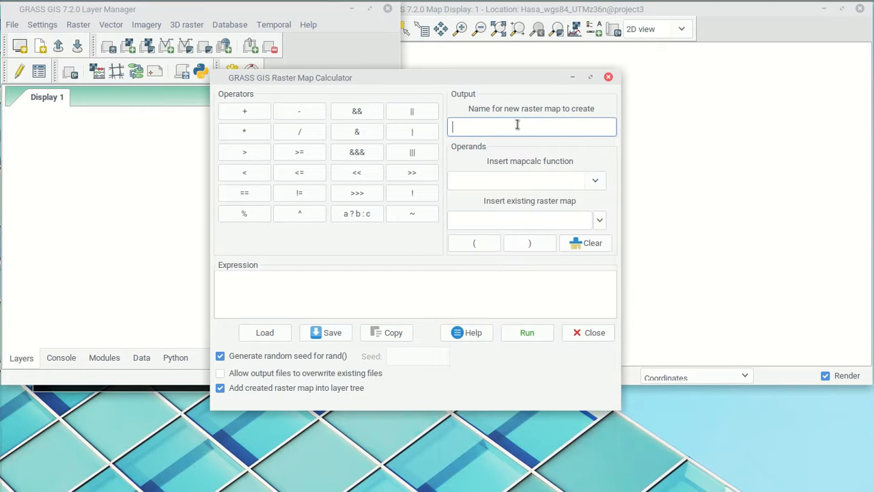
click(523, 219)
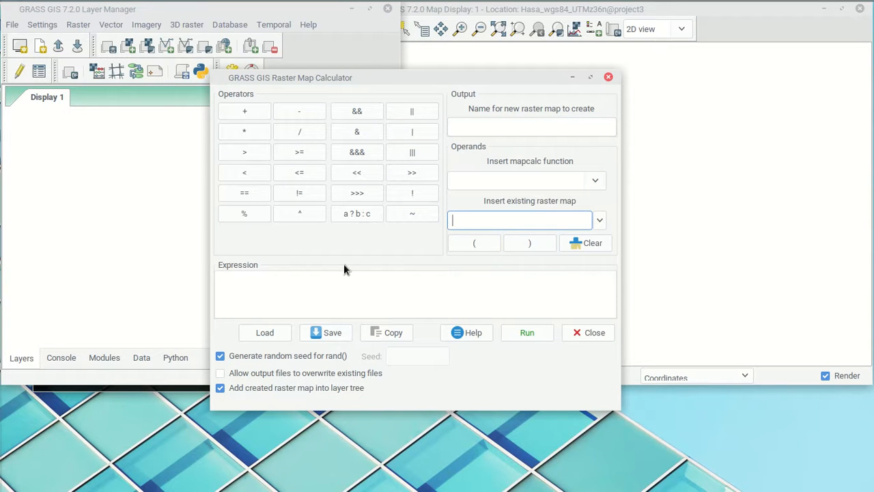
click(280, 297)
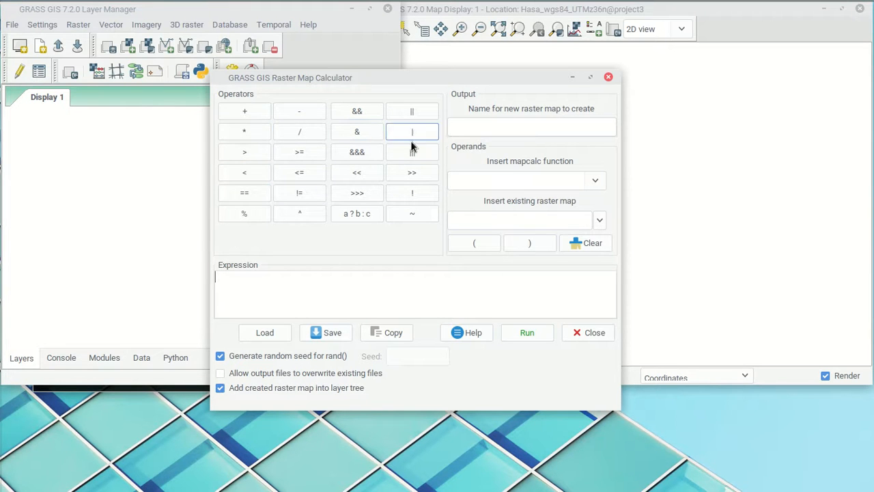
click(595, 180)
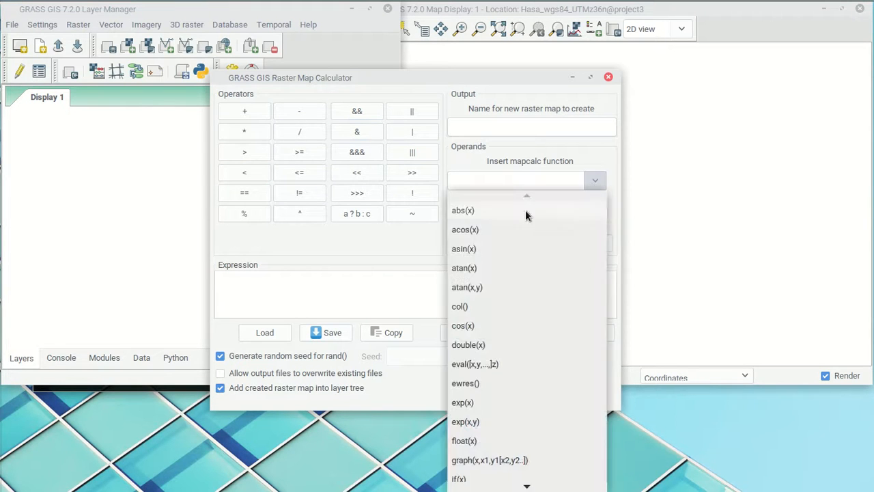
click(375, 233)
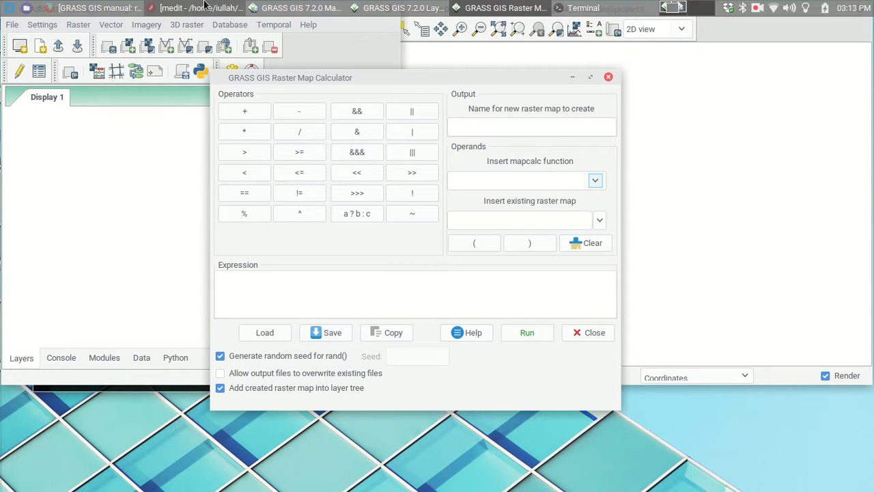
- Switch to Firefox and review the r.mapcalc manual from its description to the operator precedence table
click(96, 7)
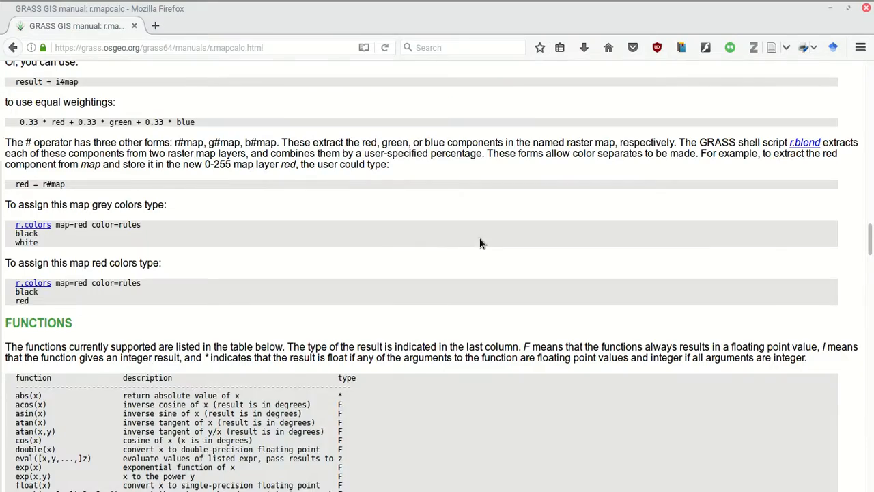
scroll(482, 242, up, 9)
drag(870, 215, 871, 68)
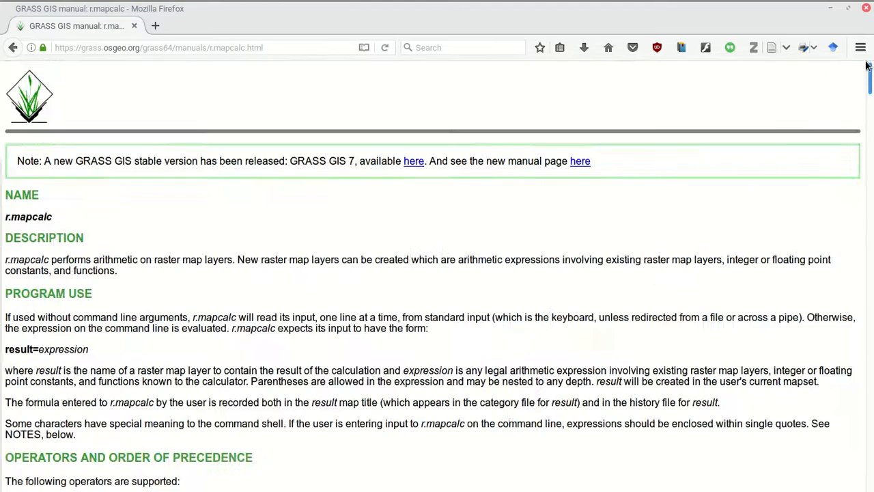
scroll(792, 164, down, 3)
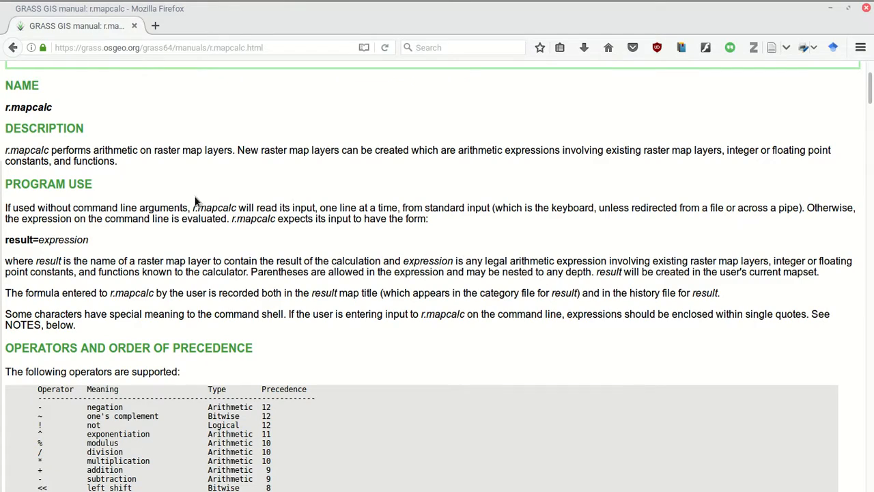
mouse_move(869, 89)
mouse_down()
mouse_move(859, 399)
mouse_move(870, 68)
mouse_move(870, 109)
mouse_move(870, 97)
mouse_up()
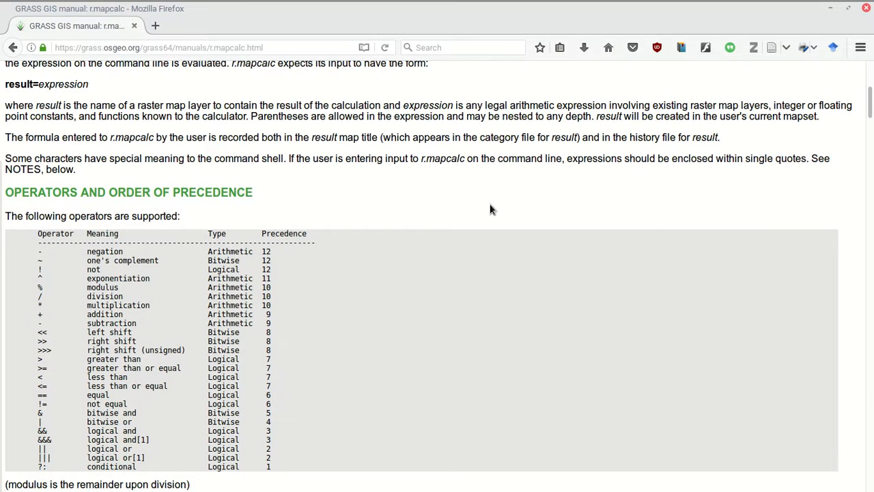
click(297, 8)
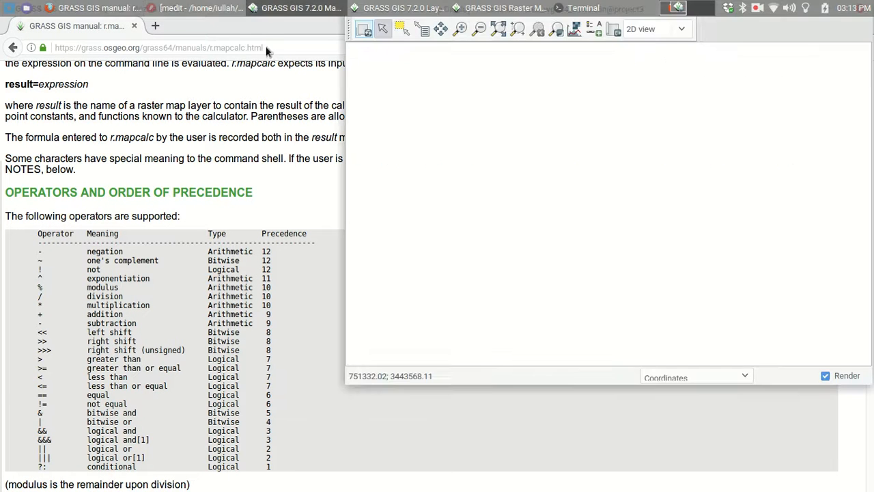
click(396, 8)
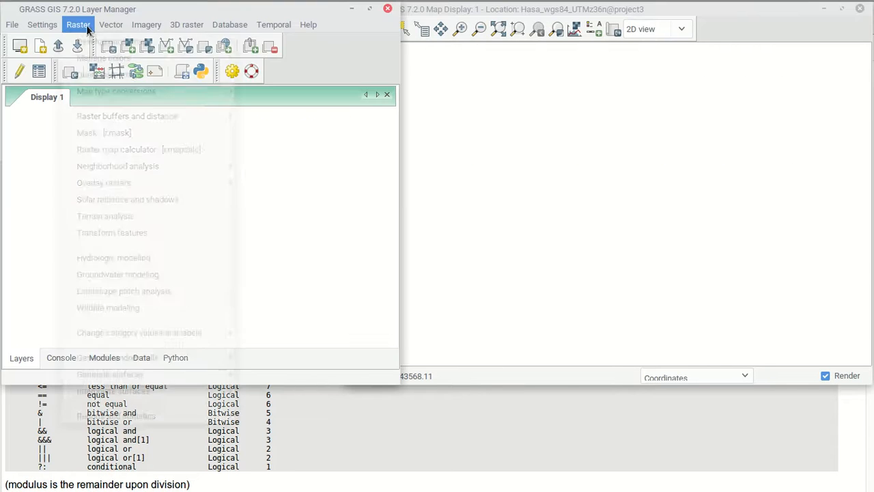
click(78, 25)
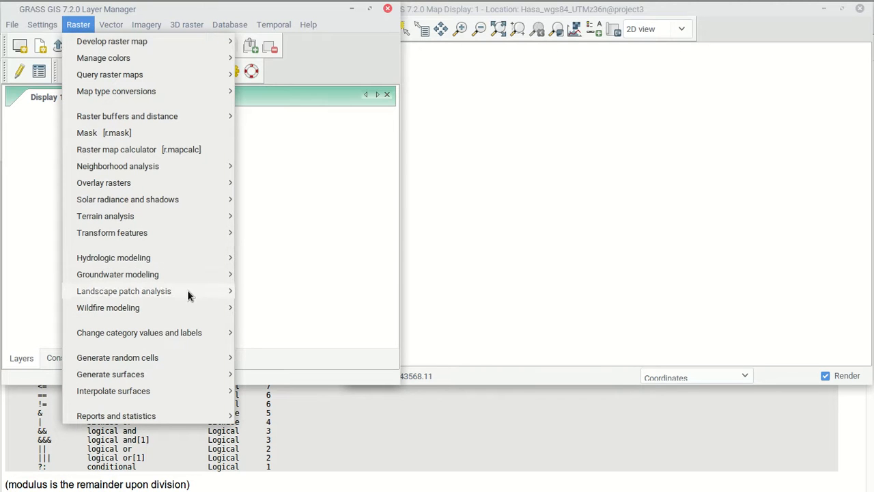
click(297, 171)
- Switch back to the r.mapcalc manual in Firefox and read the supported operators table with the notes below it
drag(381, 438, 295, 428)
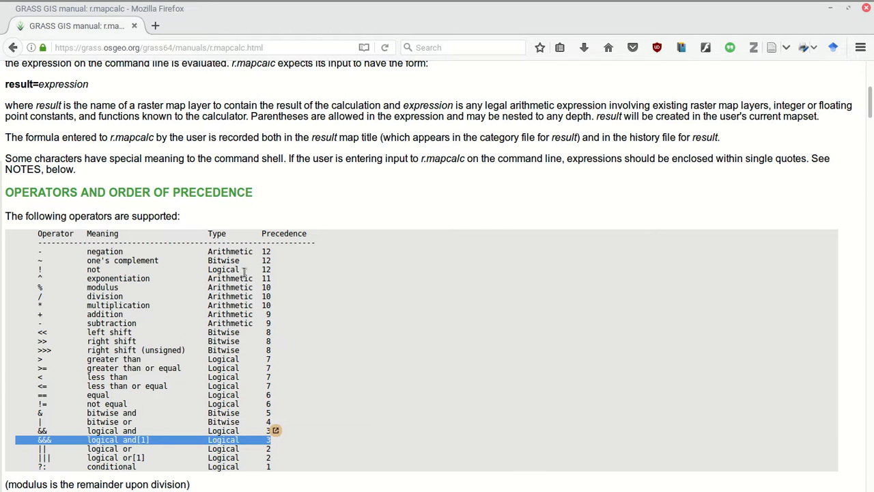
scroll(256, 278, down, 3)
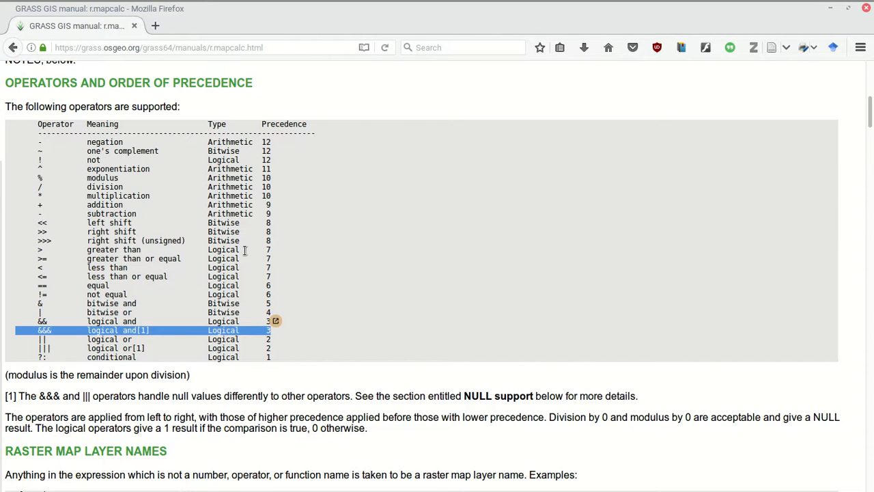
scroll(344, 234, up, 4)
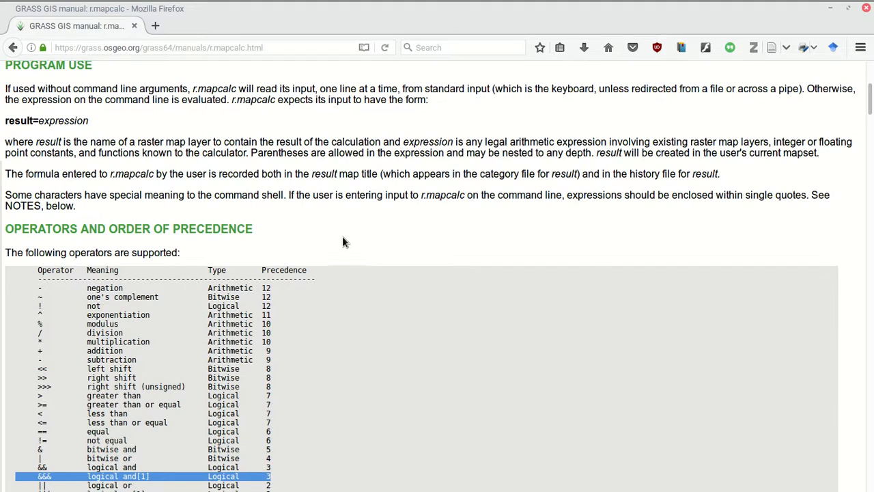
scroll(335, 240, down, 1)
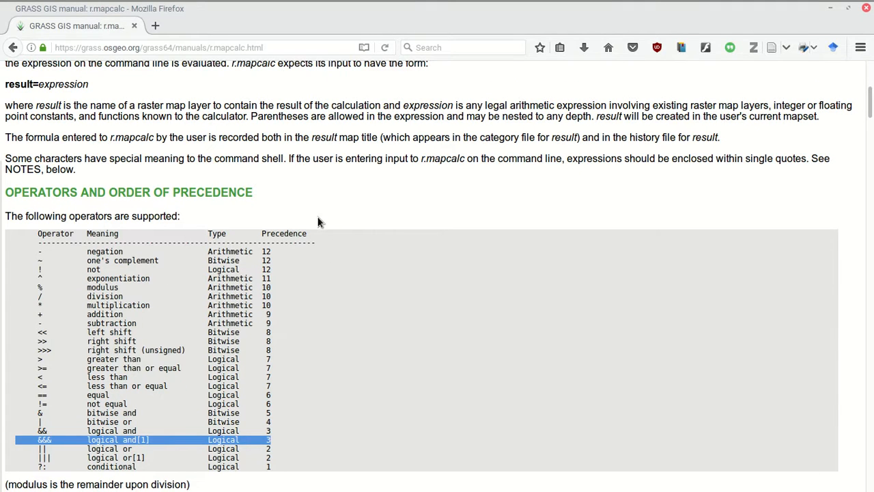
scroll(319, 219, down, 1)
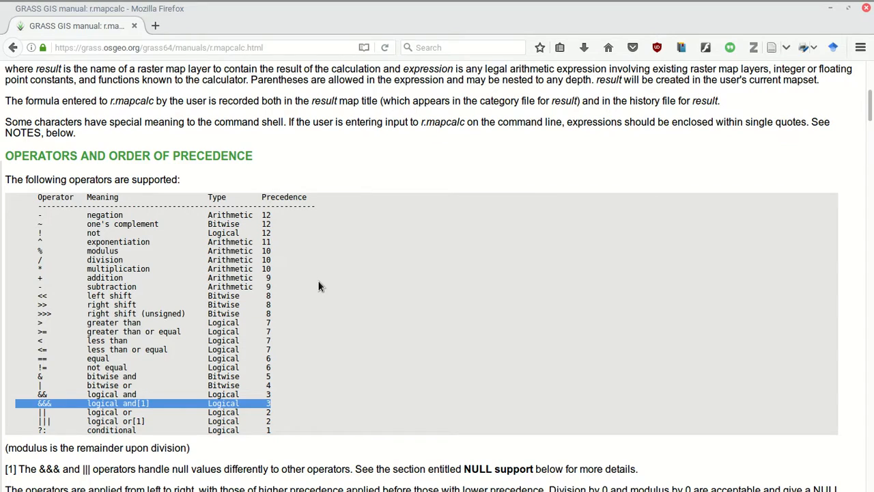
scroll(260, 258, down, 4)
scroll(264, 262, down, 3)
scroll(279, 259, up, 6)
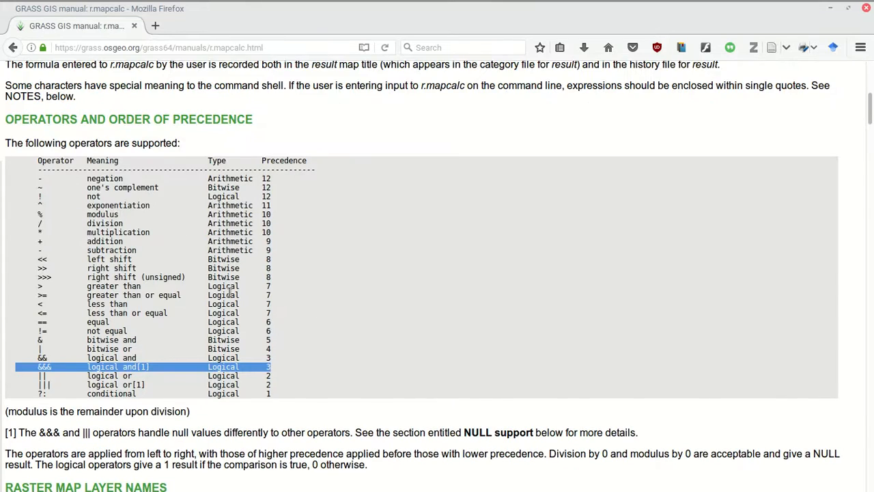
scroll(239, 331, down, 10)
scroll(241, 333, up, 11)
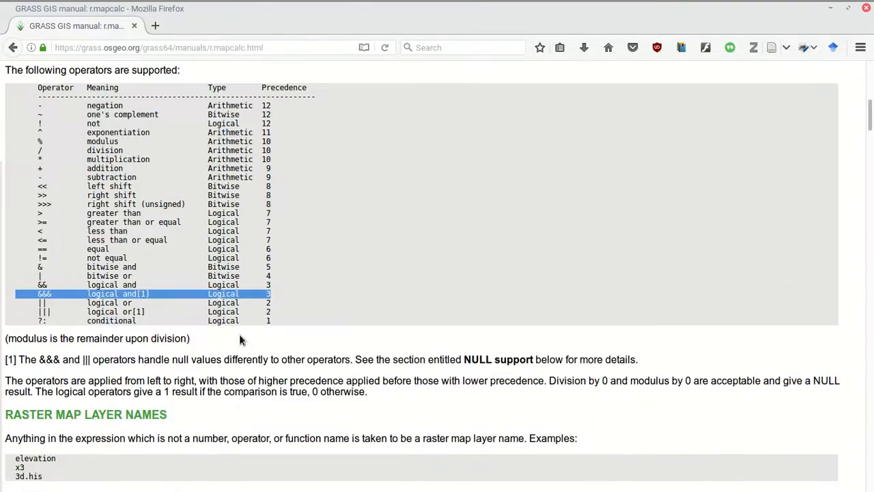
scroll(243, 289, down, 1)
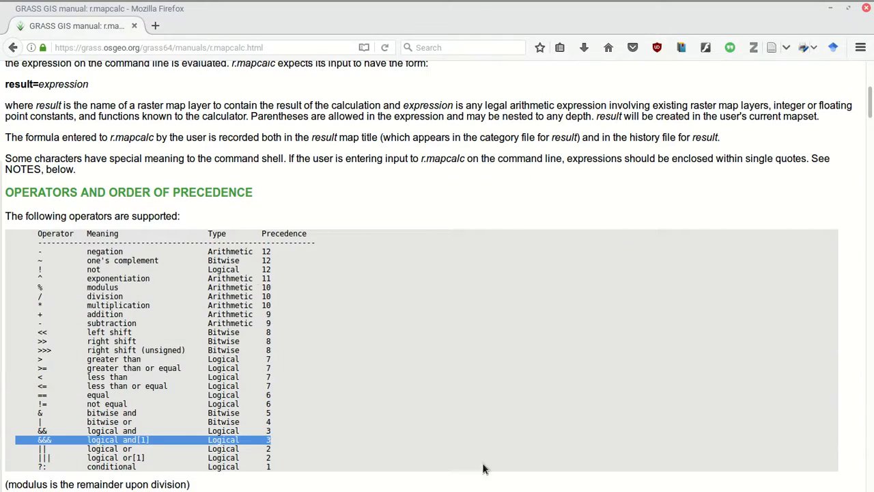
scroll(199, 423, down, 1)
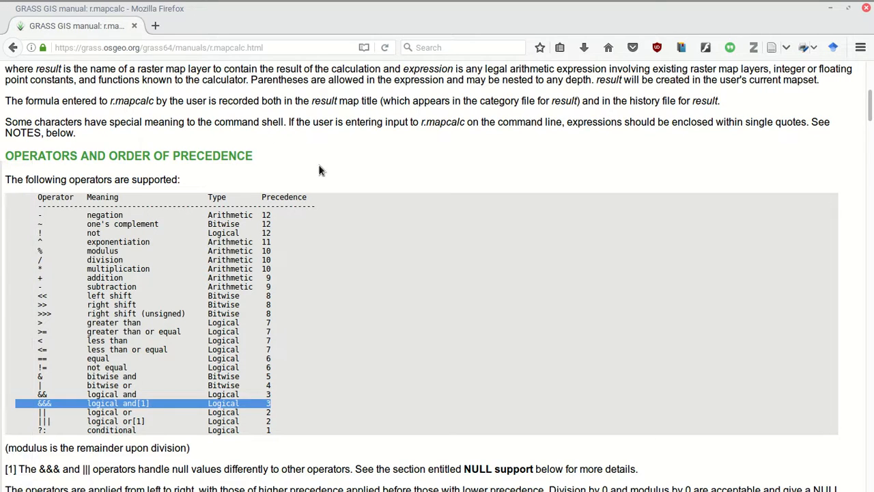
scroll(138, 210, down, 3)
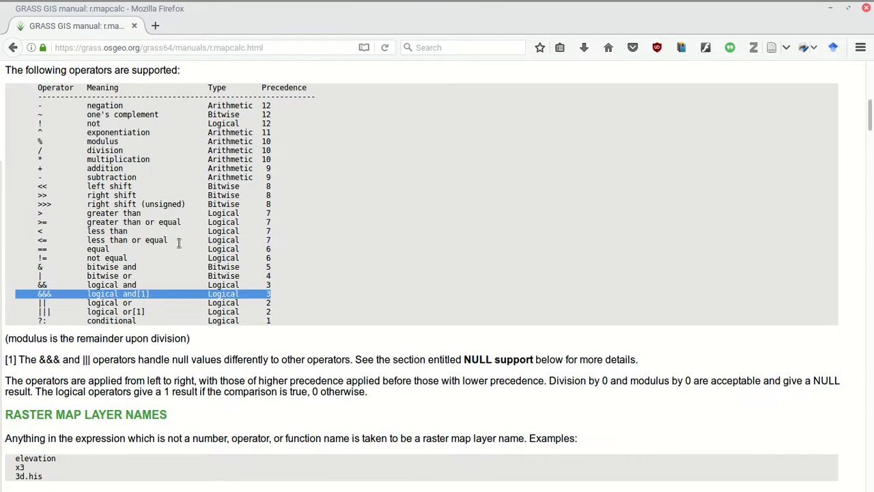
- Examine the arithmetic operators from exponentiation to subtraction and the logical comparison operators in the precedence table
click(128, 105)
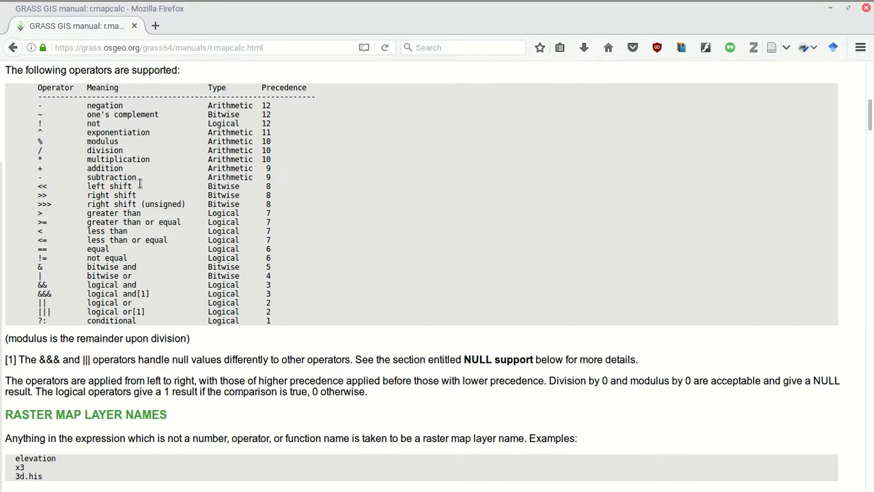
scroll(107, 311, up, 2)
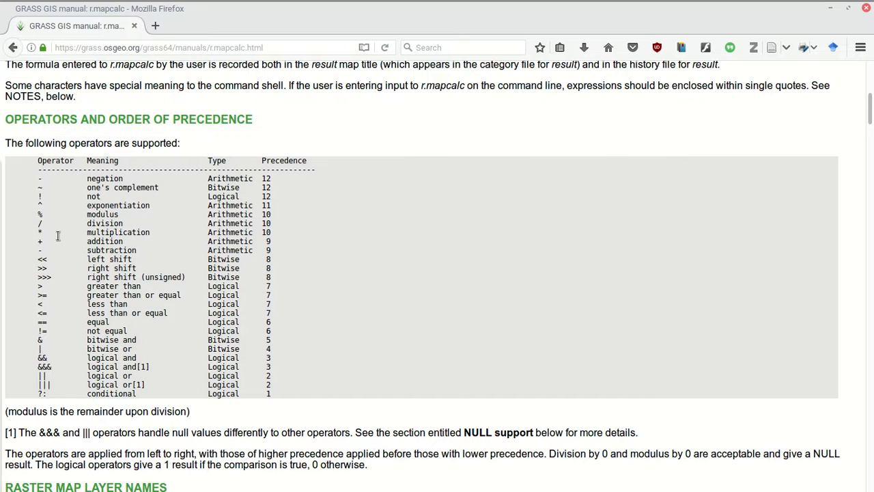
drag(35, 243, 40, 243)
drag(247, 277, 159, 259)
click(226, 214)
double_click(229, 224)
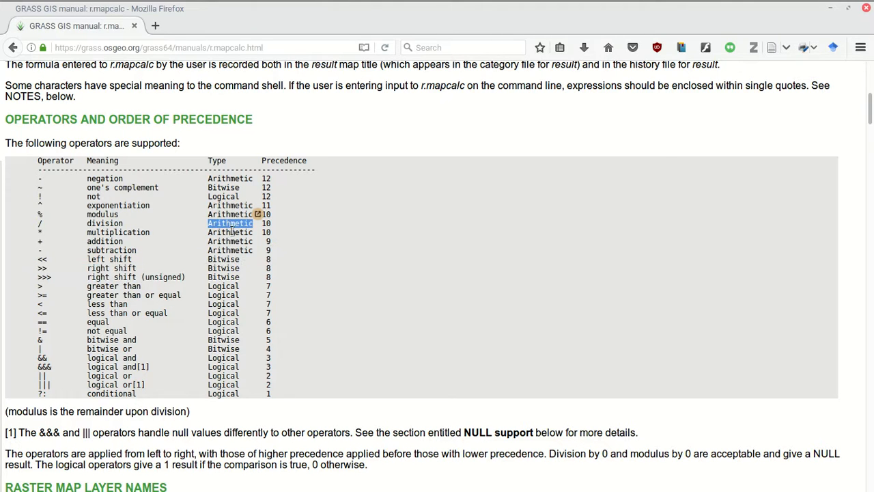
click(218, 319)
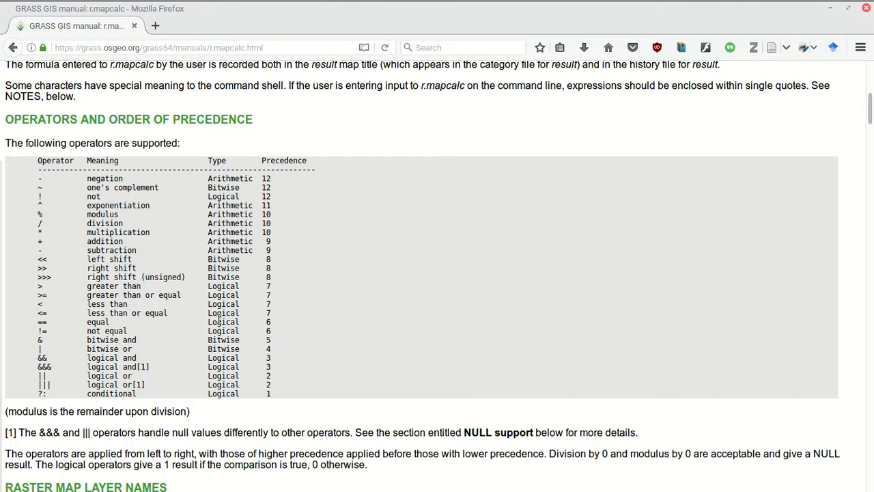
drag(268, 250, 14, 207)
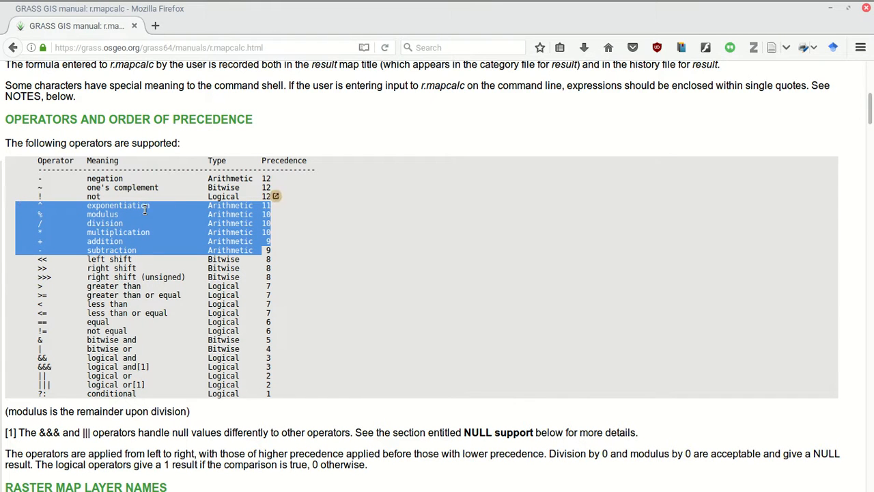
click(172, 243)
drag(25, 287, 225, 323)
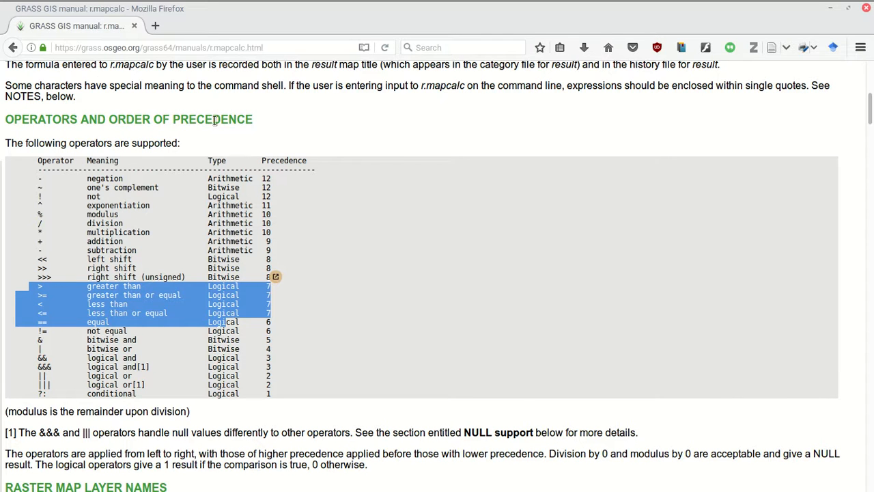
click(140, 370)
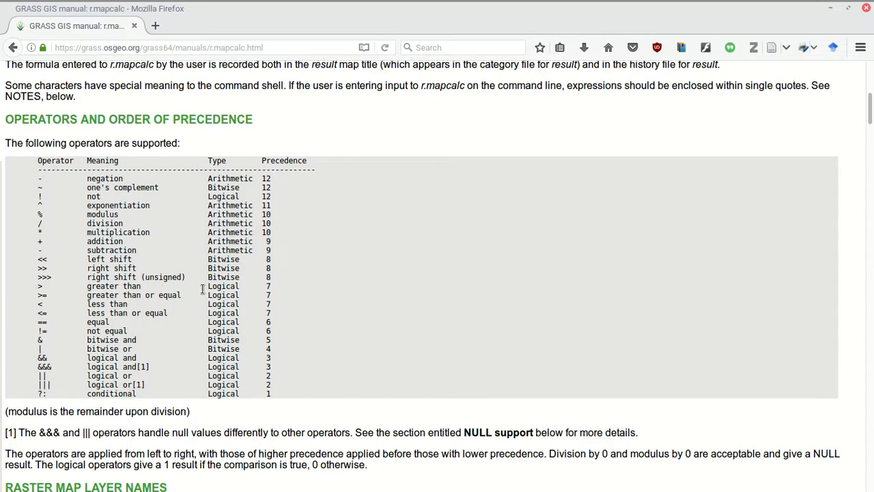
- Read on from the raster map layer names section to the table of supported functions and internal variables
scroll(196, 359, down, 3)
scroll(198, 265, up, 2)
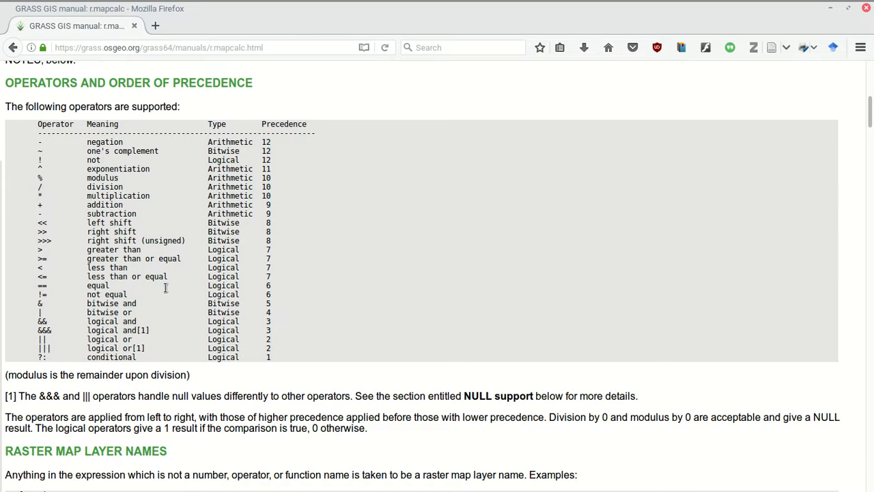
scroll(111, 270, down, 7)
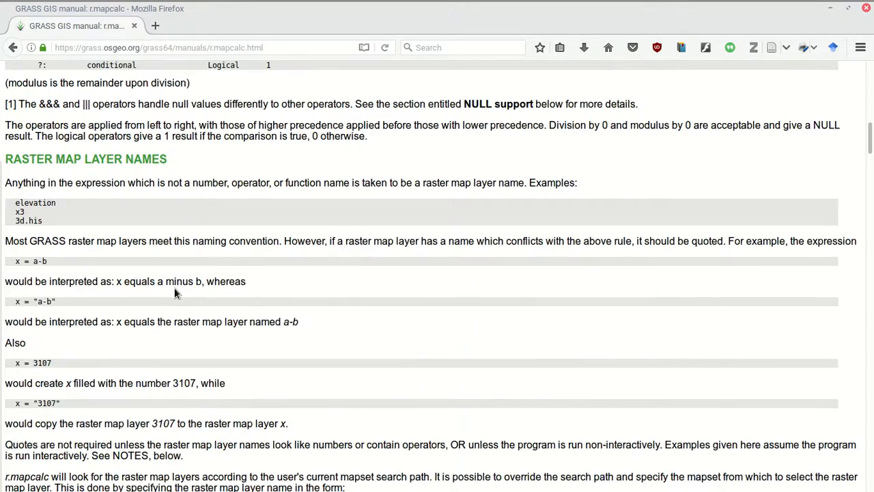
scroll(188, 280, down, 14)
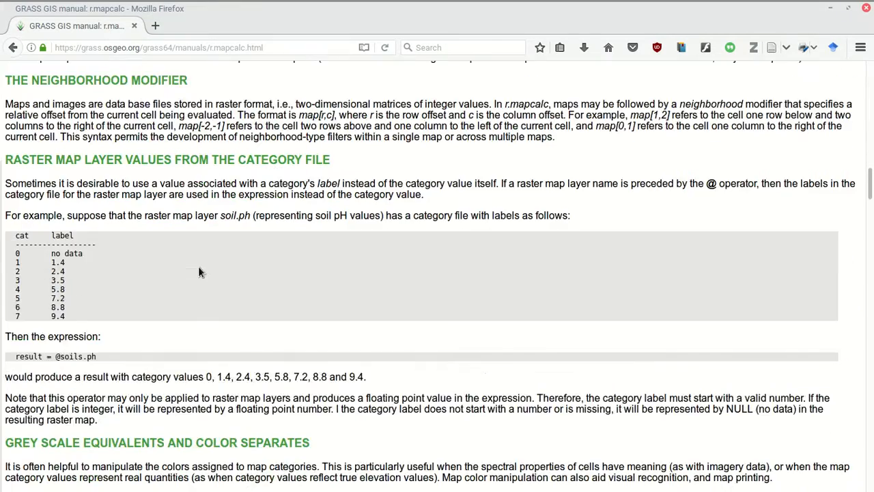
scroll(200, 269, down, 18)
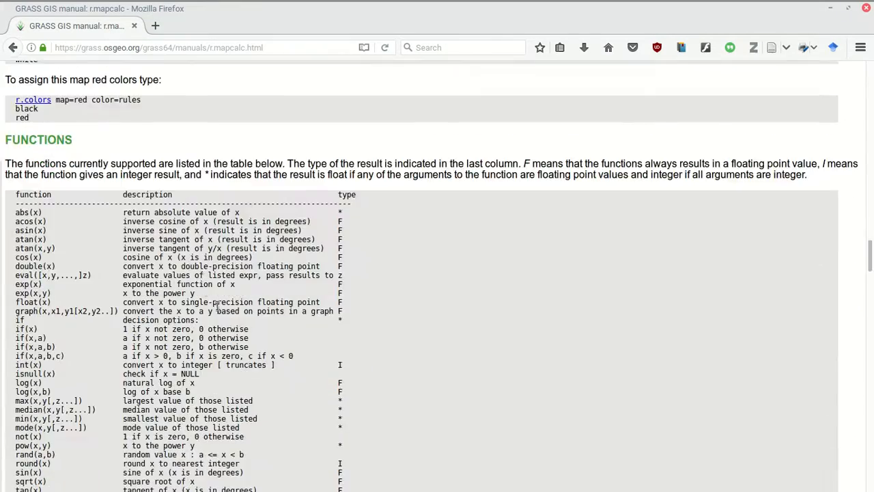
scroll(350, 331, down, 4)
scroll(200, 215, up, 3)
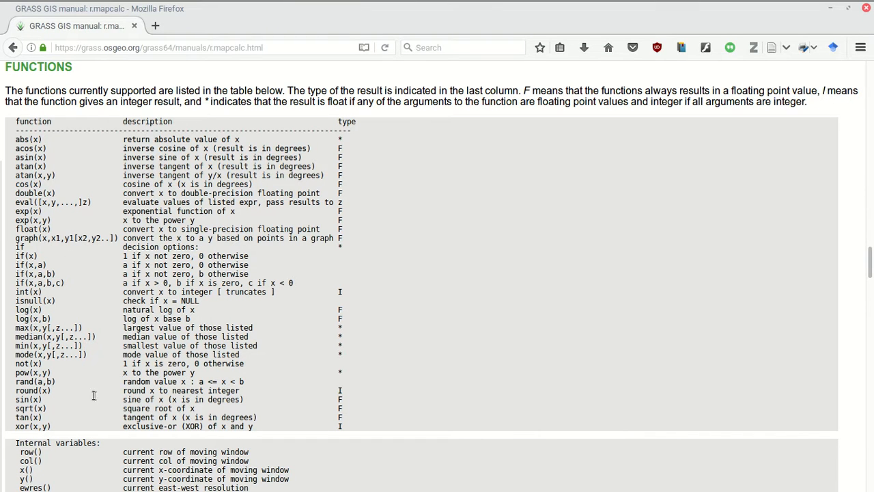
drag(29, 319, 29, 310)
click(23, 172)
scroll(206, 248, down, 2)
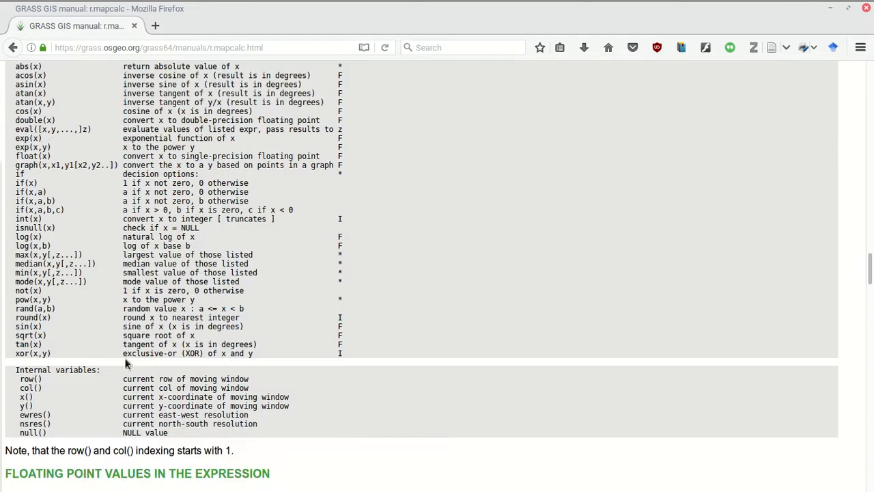
- Examine the if decision options, from if(x) to if(x,a,b), in the functions table
scroll(173, 177, up, 1)
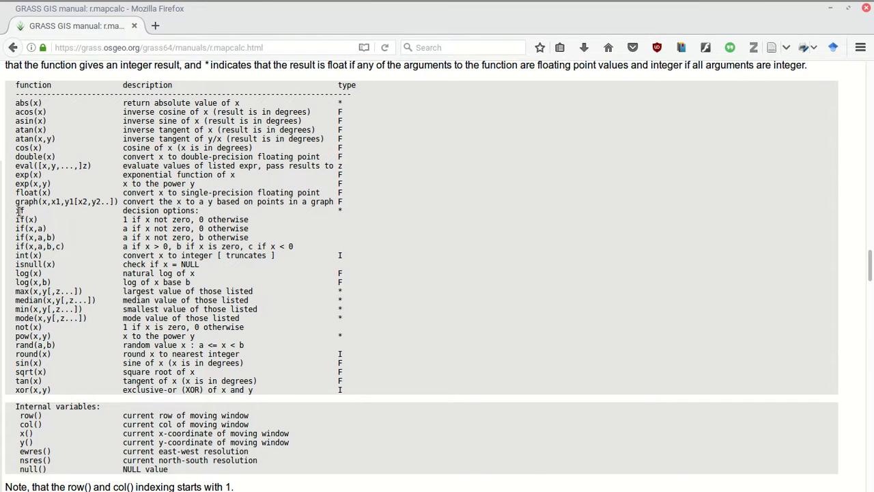
drag(19, 210, 348, 238)
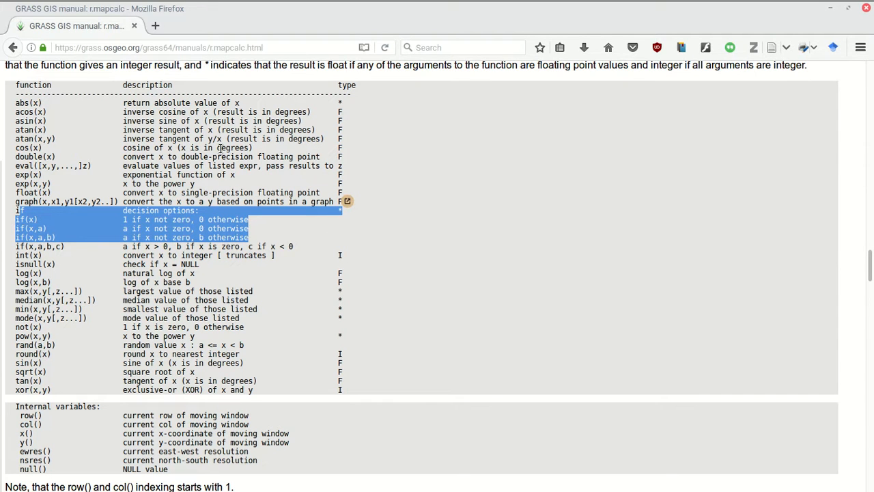
click(31, 216)
drag(19, 211, 167, 237)
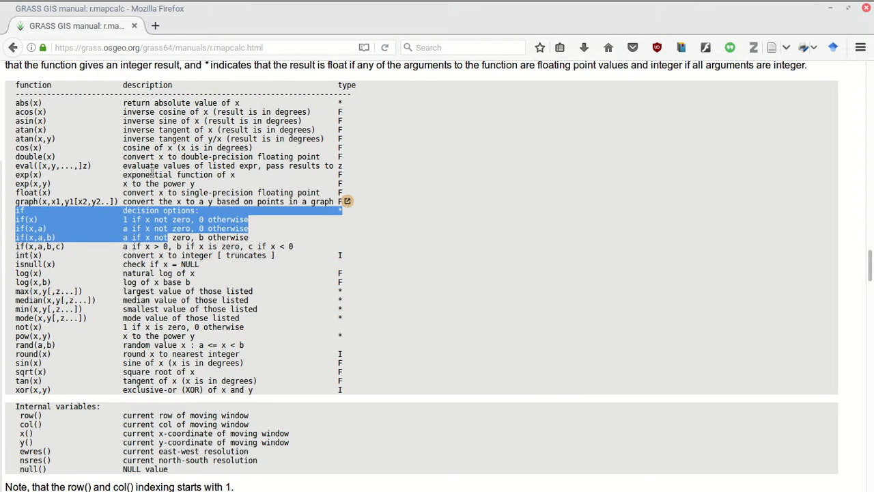
scroll(287, 183, up, 2)
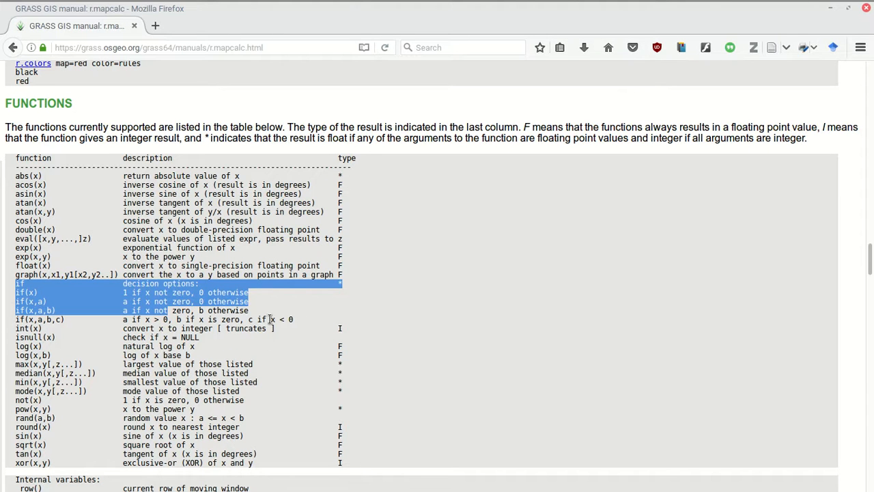
- Skim the manual's floating point, NULL support and notes sections, return to the operators table, and minimize Firefox to get back to GRASS GIS
scroll(297, 248, down, 11)
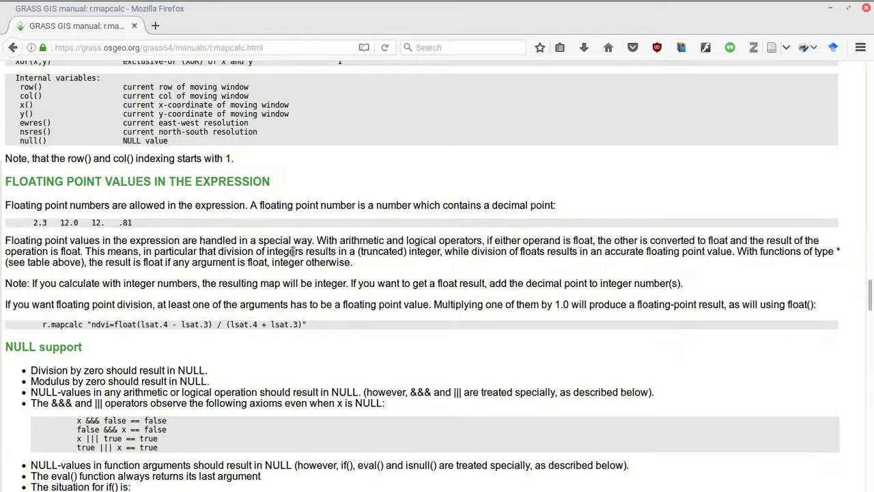
scroll(293, 251, down, 1)
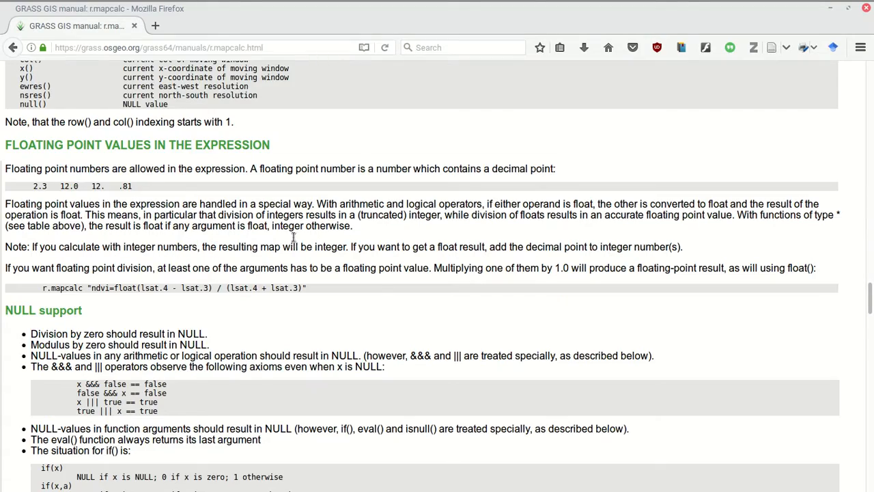
scroll(290, 240, down, 20)
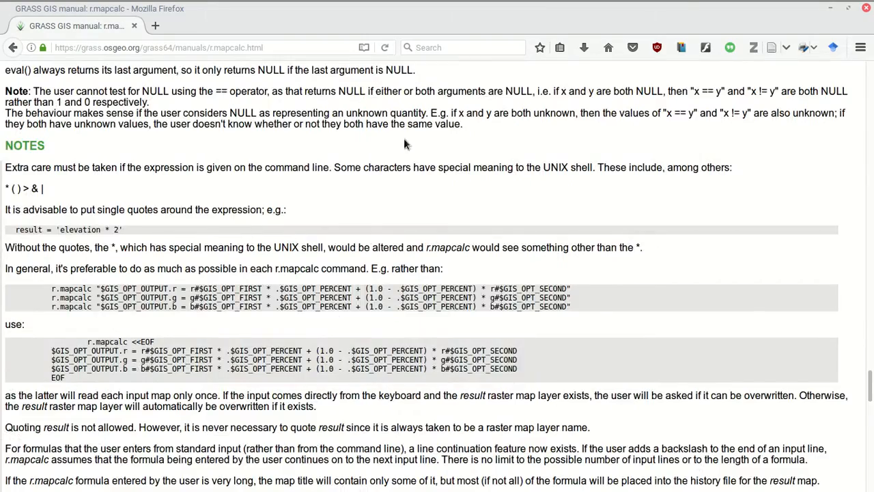
scroll(571, 295, down, 5)
scroll(567, 295, up, 20)
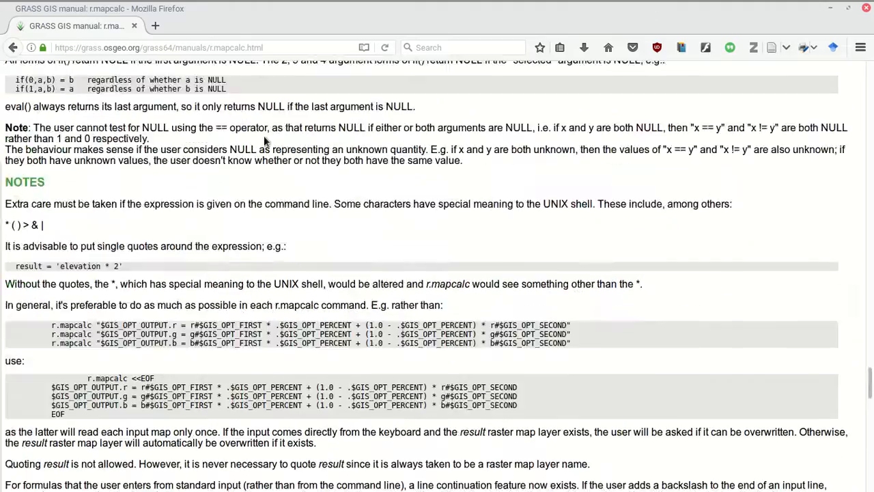
scroll(176, 174, up, 20)
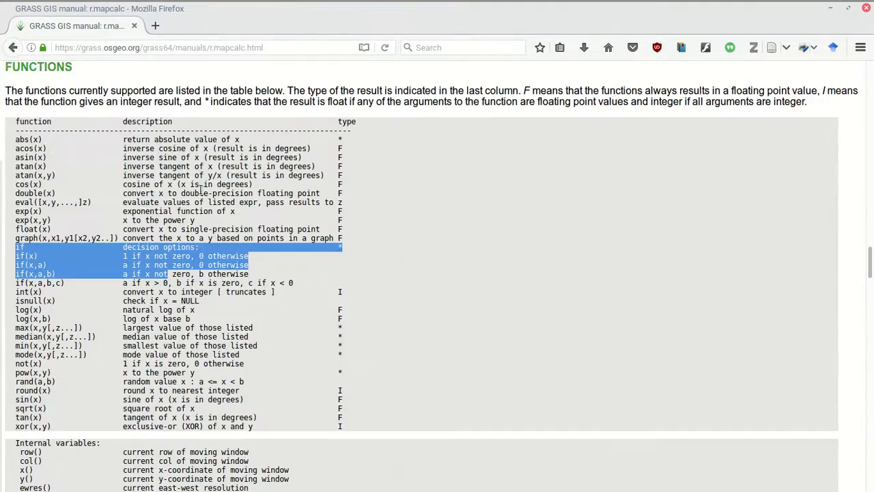
scroll(285, 211, up, 20)
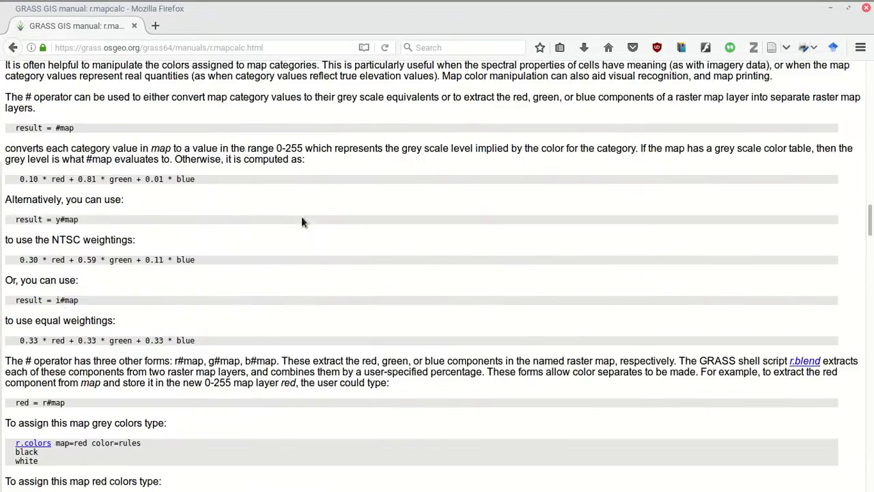
scroll(279, 280, up, 20)
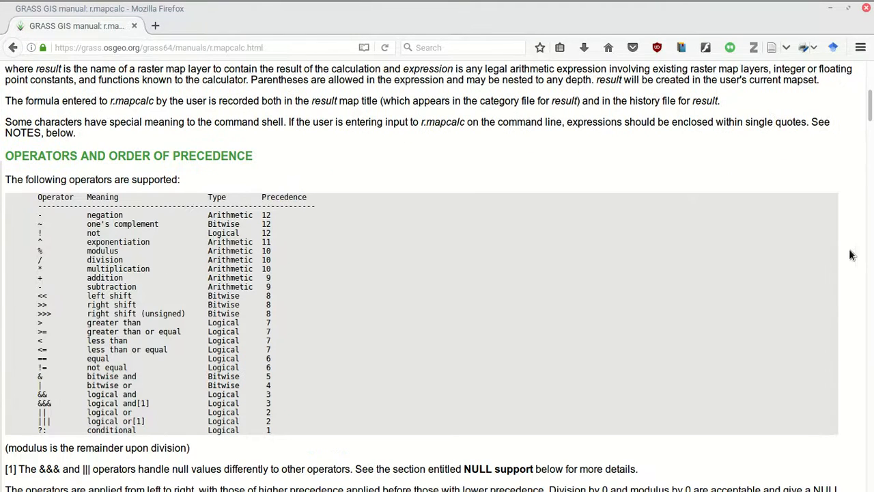
click(829, 8)
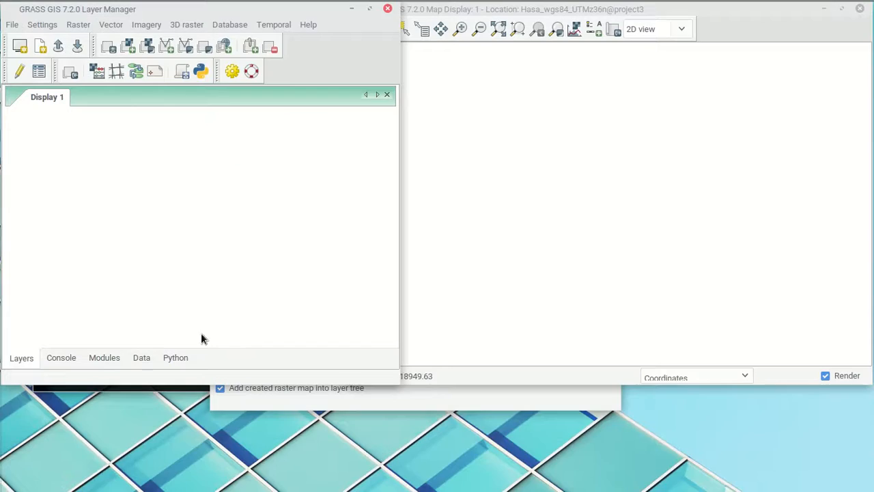
- Switch to the medit text editor and examine the wheat yield grass.mapcalc statement in r.agropast.semiadaptive7.0.5.1.py
click(219, 7)
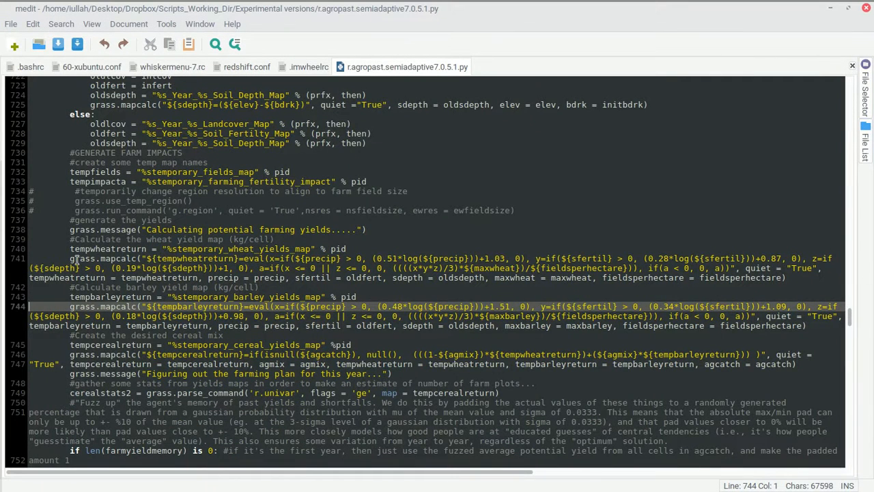
drag(69, 259, 790, 280)
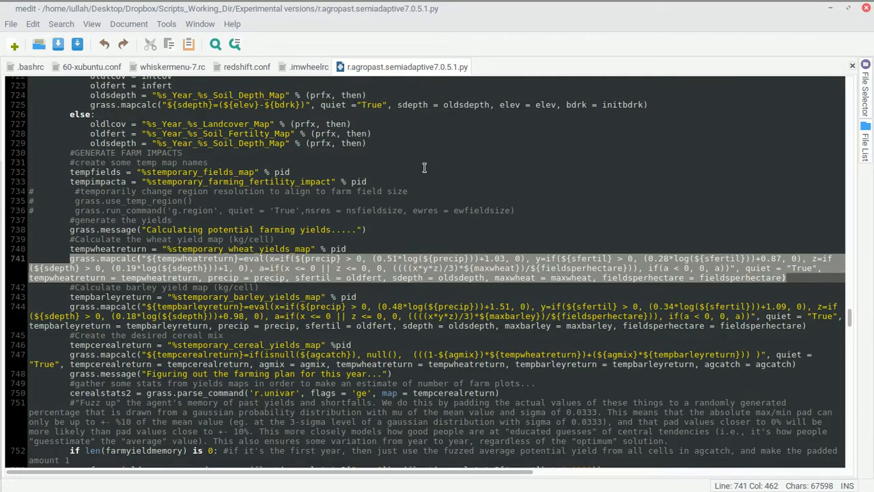
scroll(399, 166, up, 3)
scroll(396, 164, down, 5)
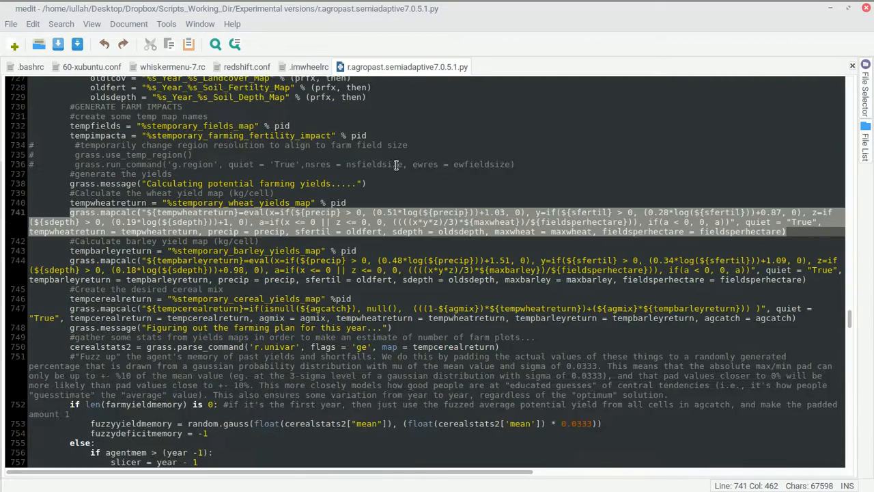
scroll(397, 164, down, 9)
scroll(383, 225, up, 12)
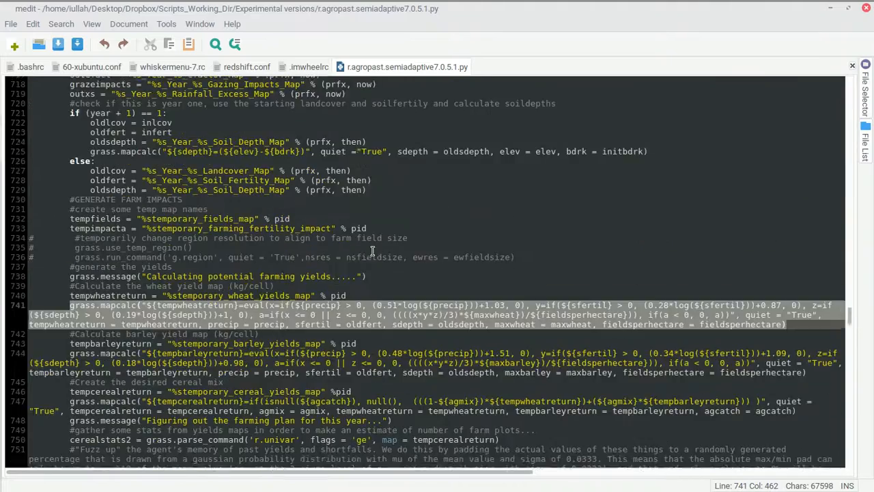
scroll(373, 252, down, 3)
- Examine the x, y and z if() terms inside the eval() expression of the wheat yield statement
click(363, 232)
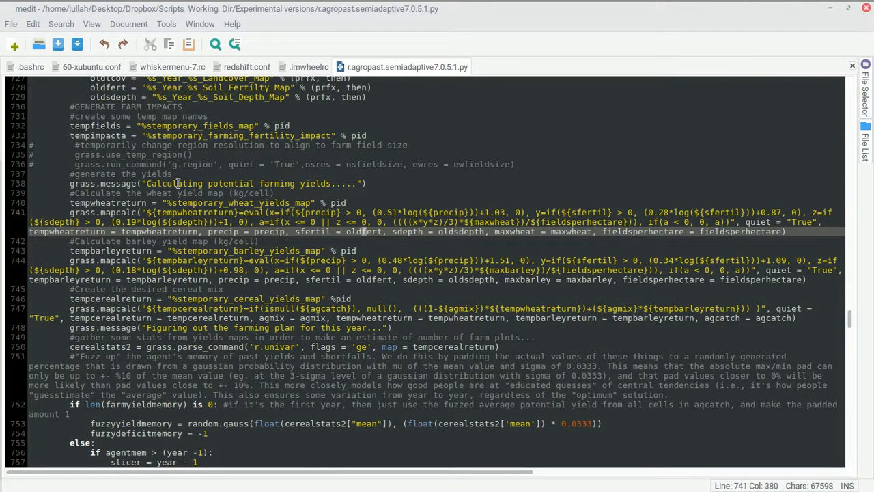
click(126, 213)
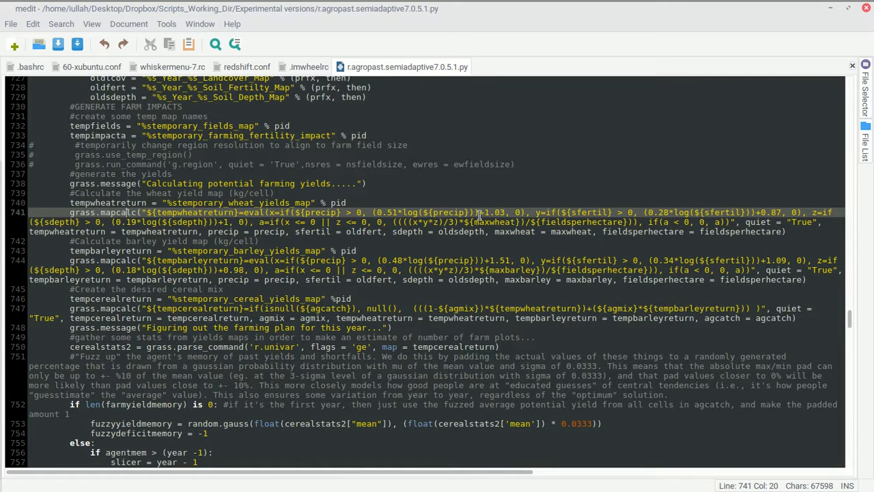
drag(550, 213, 797, 219)
click(793, 213)
click(822, 212)
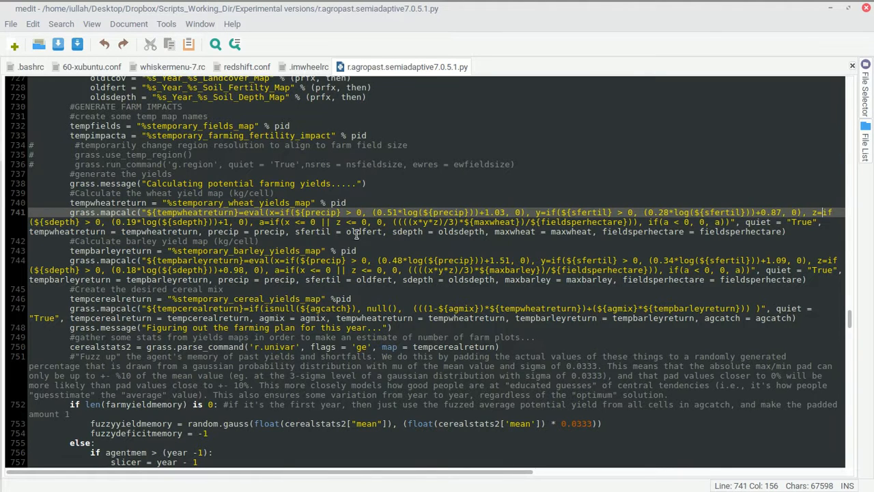
- Examine the grass.mapcalc statements for the barley yield map and the cereal mix
scroll(322, 221, down, 3)
click(114, 168)
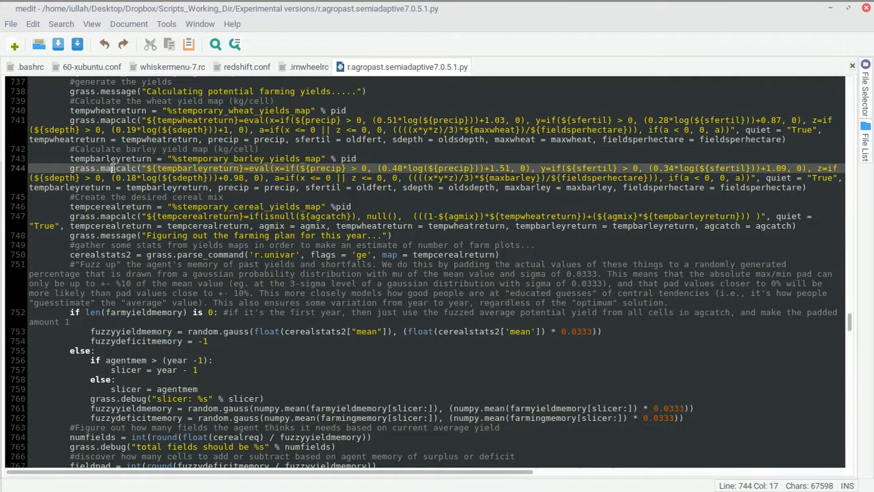
drag(130, 217, 129, 227)
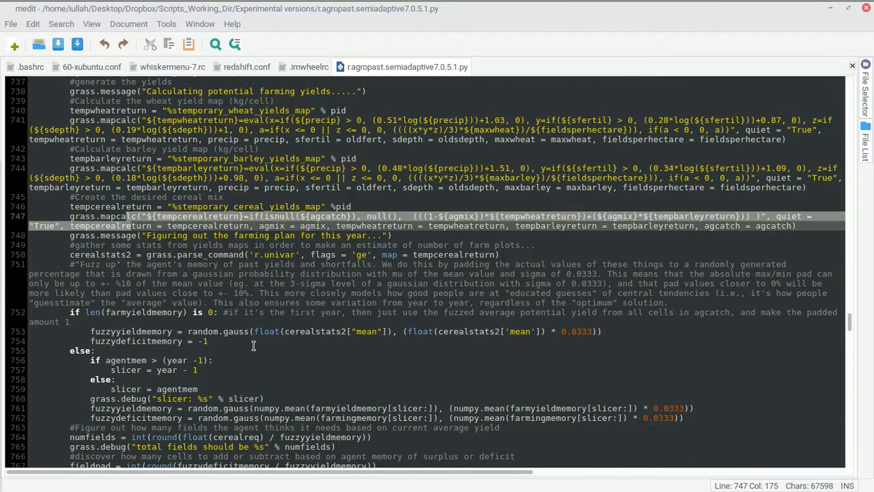
- Read on through the land tenure code and examine its grass.mapcalc statements with nested if, isnull and null functions
scroll(252, 344, down, 10)
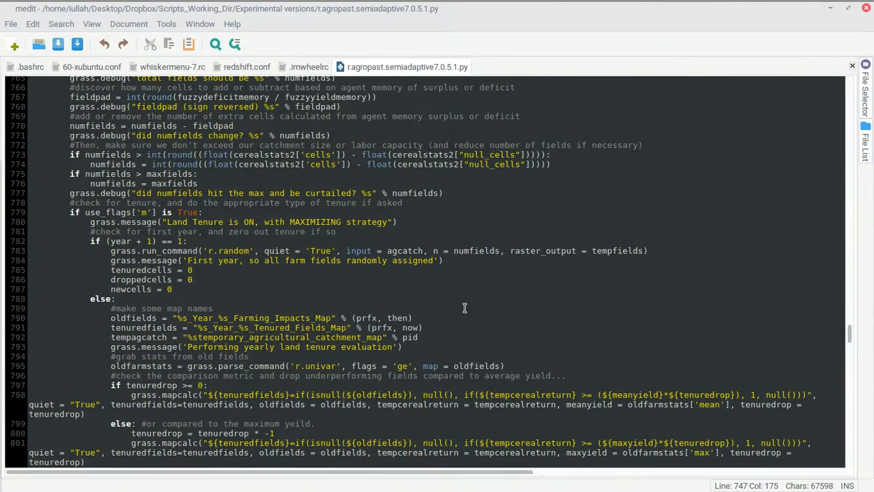
click(187, 386)
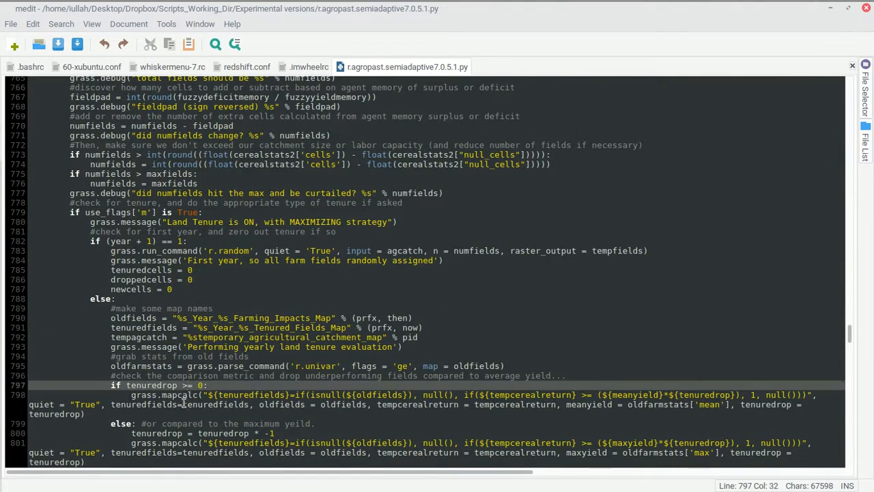
scroll(173, 340, down, 3)
click(190, 351)
scroll(189, 351, down, 5)
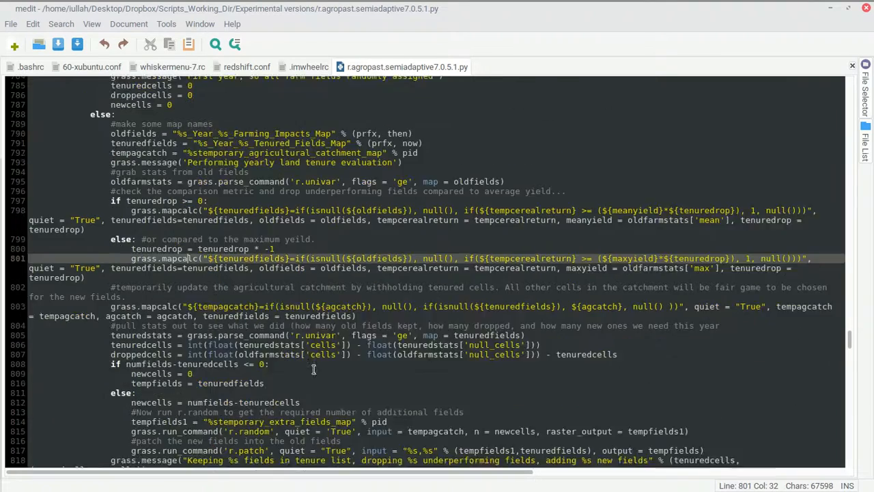
scroll(292, 348, down, 3)
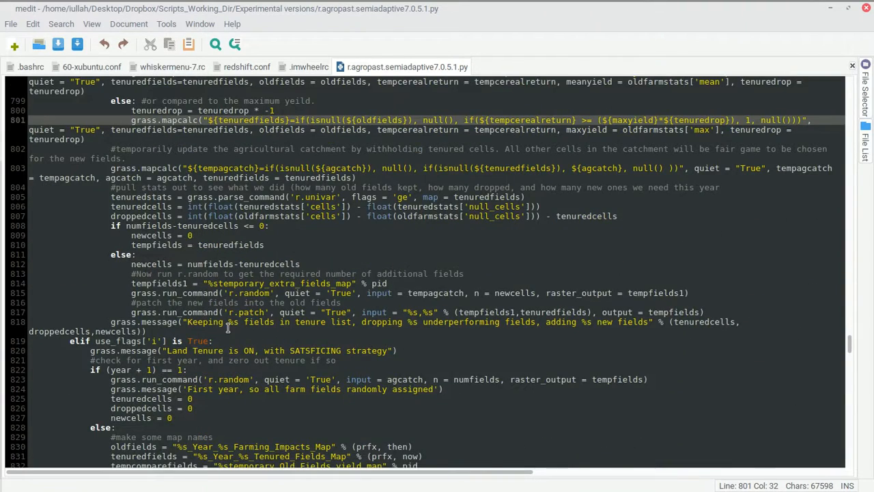
scroll(226, 326, down, 2)
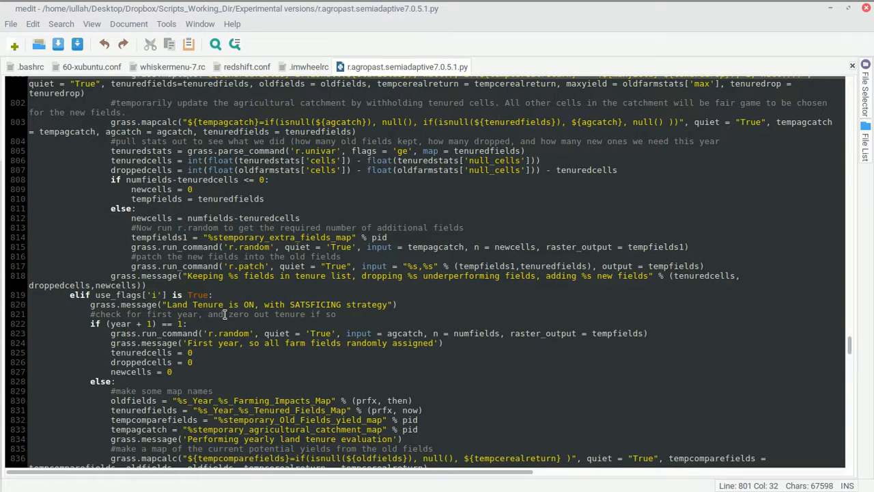
scroll(224, 315, down, 5)
scroll(186, 324, down, 2)
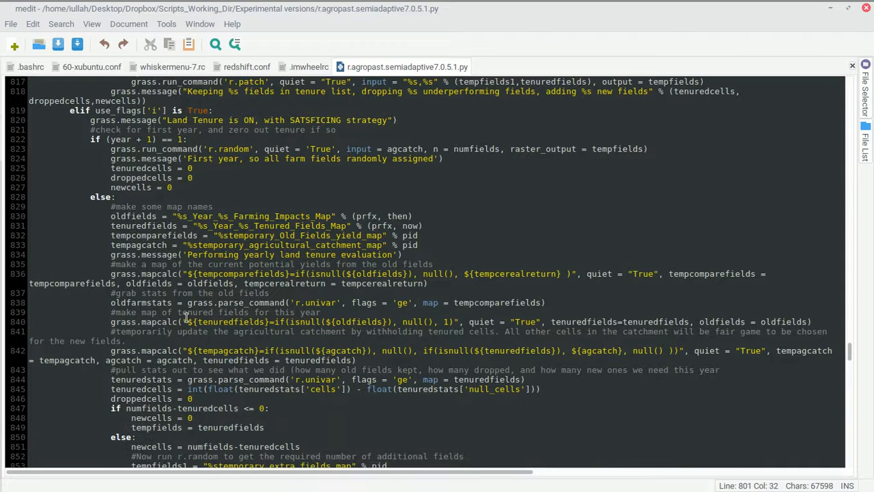
click(151, 268)
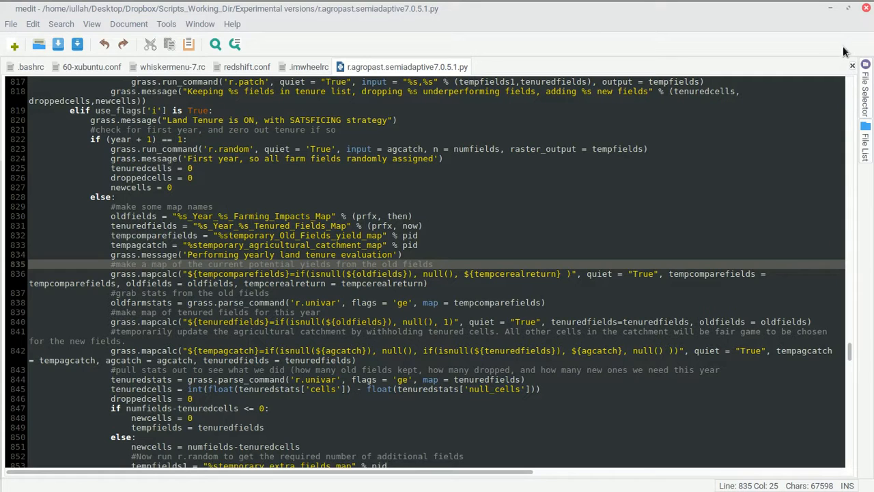
- Minimize medit, bring the GRASS GIS Raster Map Calculator to the front and reposition its window
click(830, 8)
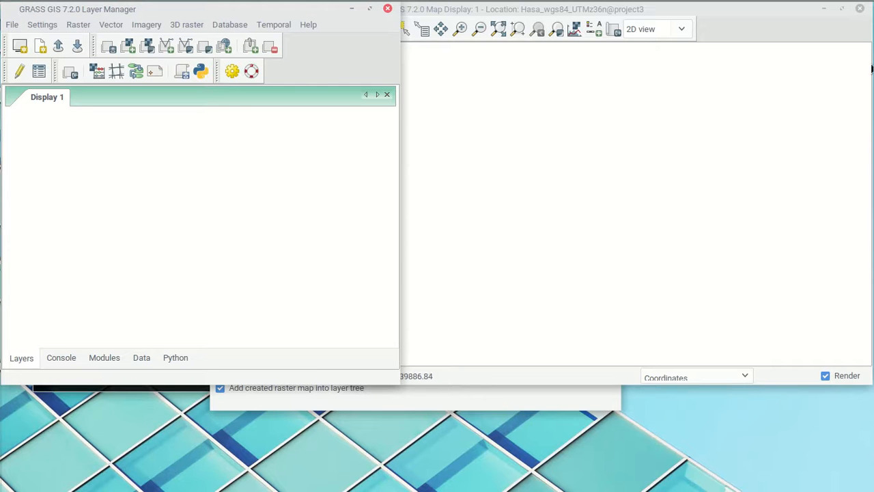
click(752, 34)
mouse_move(186, 5)
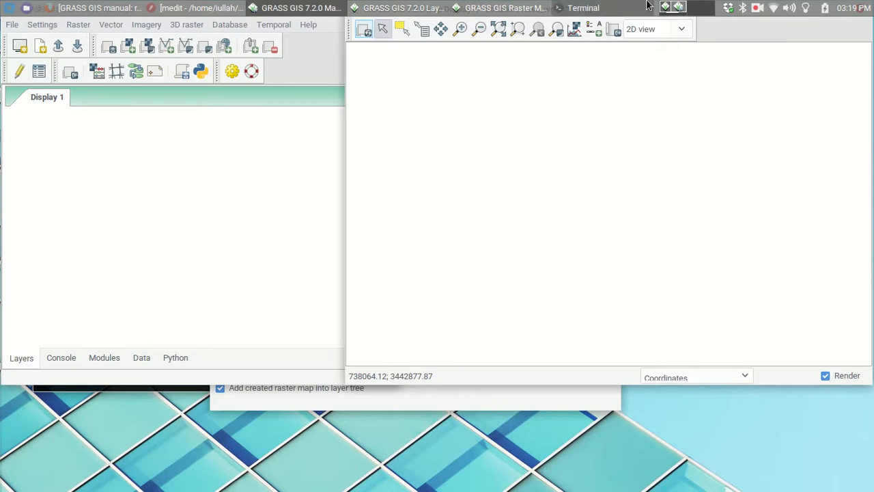
click(537, 7)
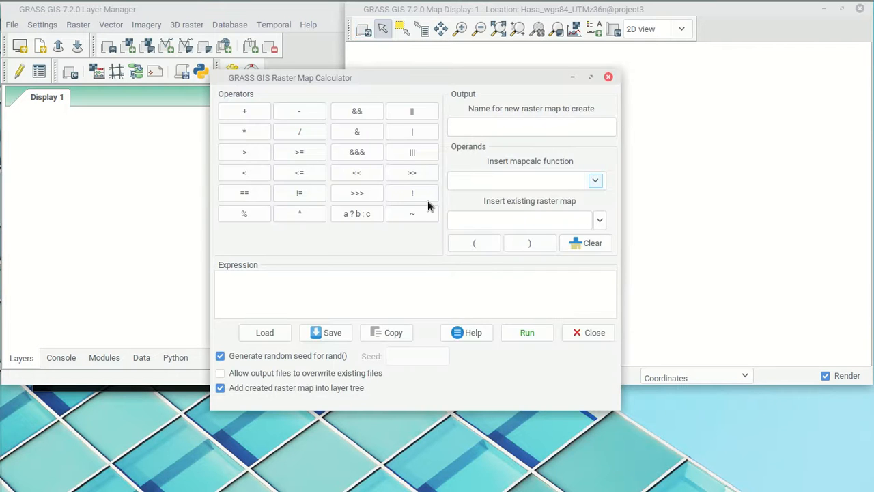
drag(459, 80, 552, 71)
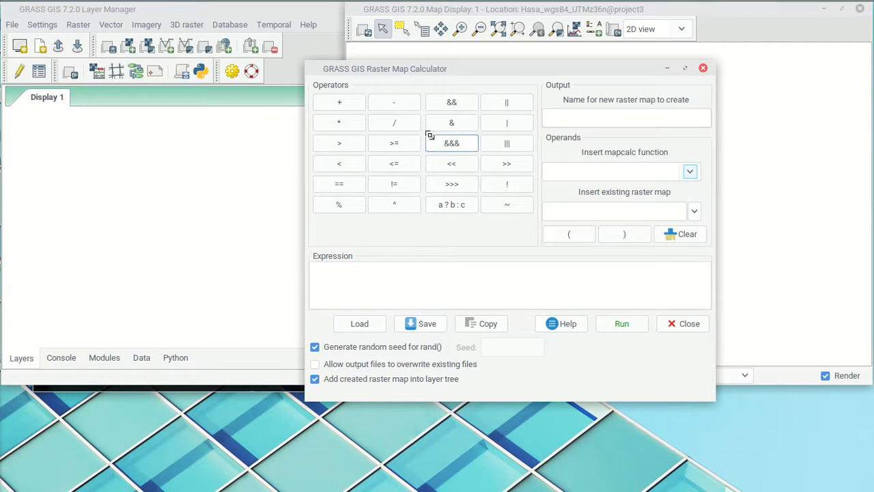
- Look through the calculator's mapcalc functions and the existing raster maps in the project2 mapset
click(690, 170)
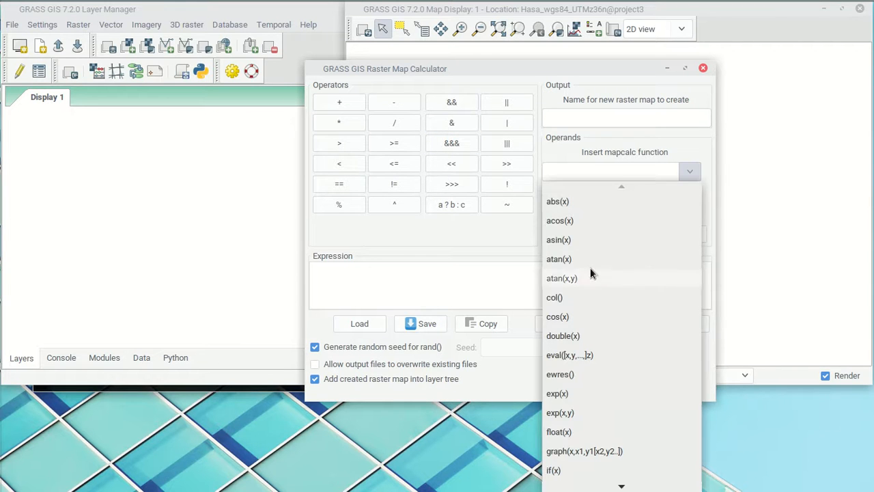
click(687, 170)
click(618, 119)
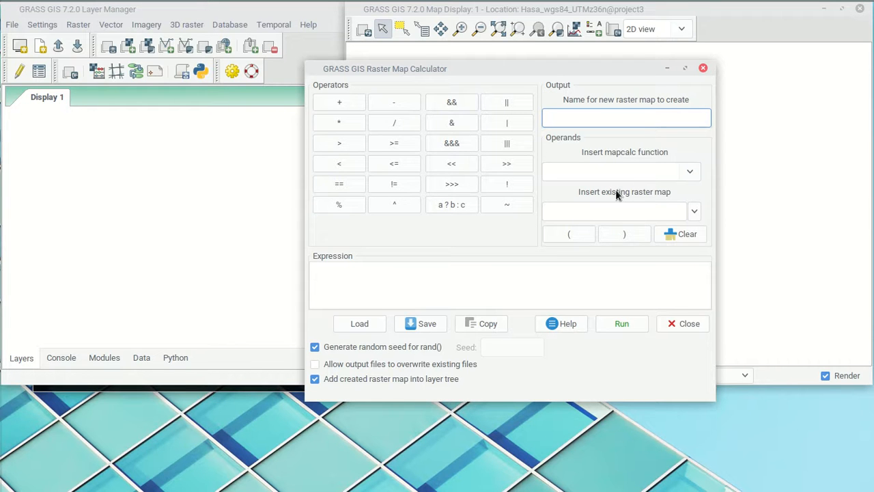
click(694, 211)
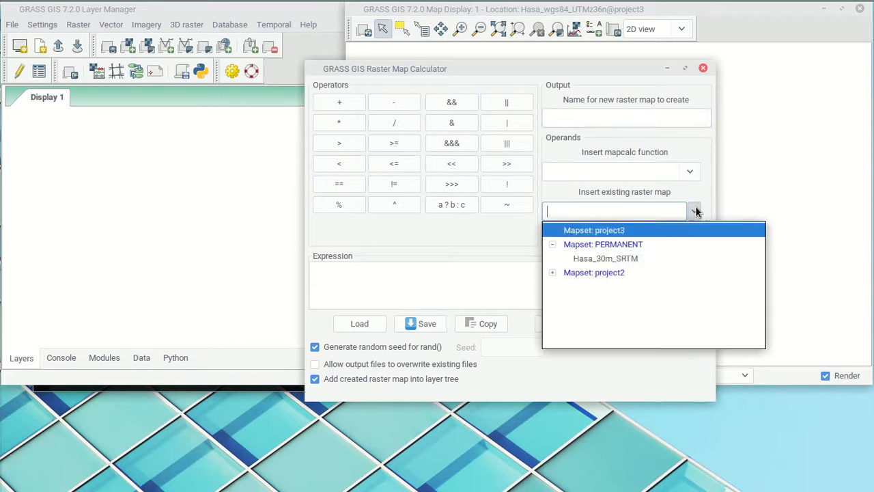
click(553, 271)
scroll(628, 290, down, 3)
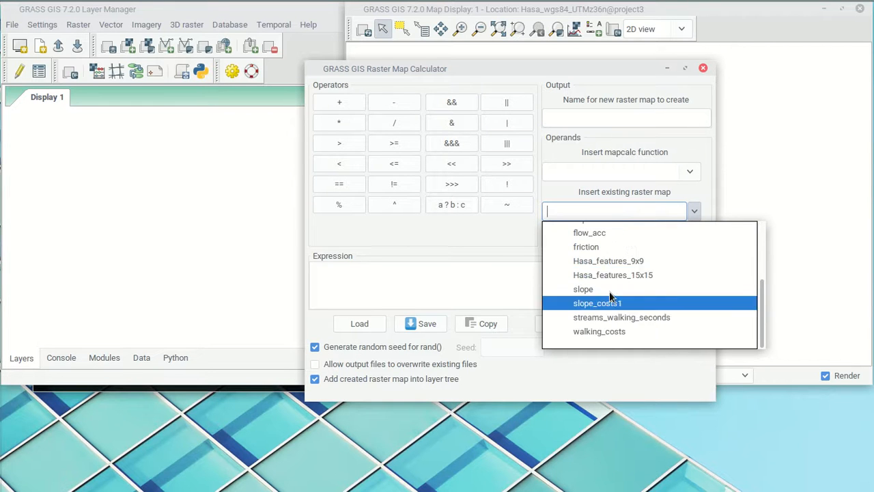
click(712, 185)
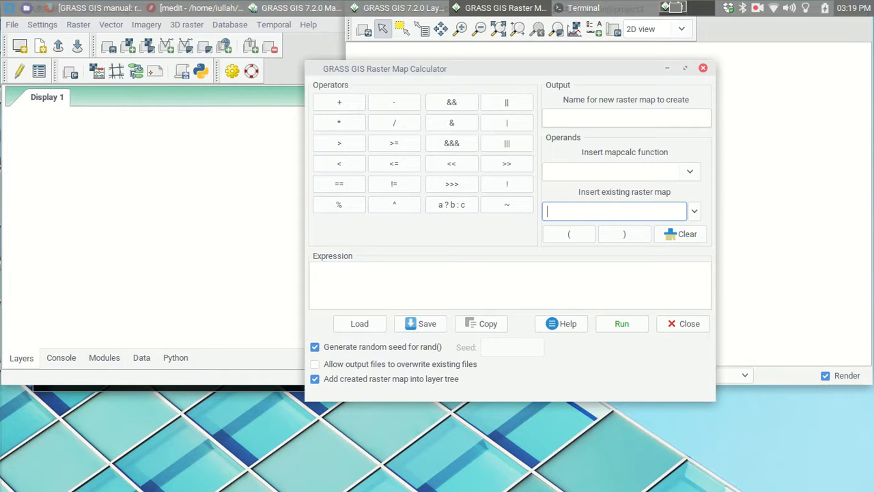
- Try inserting the >= operator followed by free text into the expression, and clear the expression
click(387, 149)
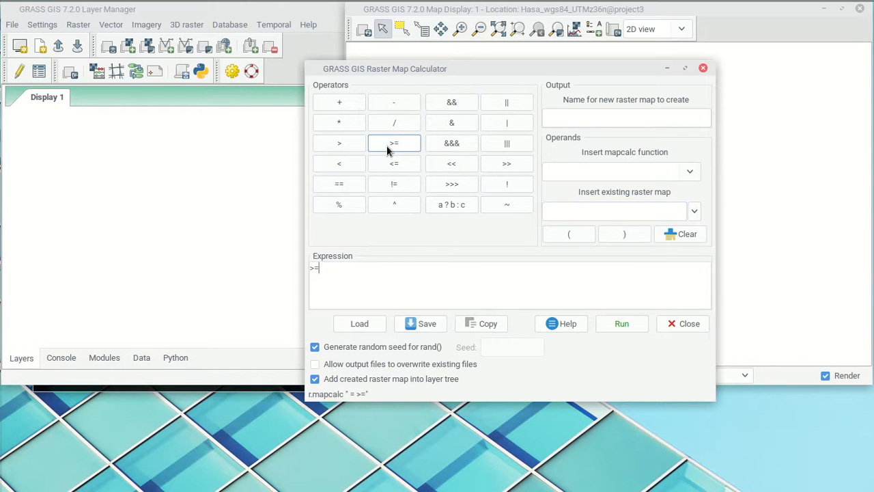
text(sDfdgh)
key(BackSpace)
key(BackSpace)
key(BackSpace)
key(BackSpace)
key(BackSpace)
key(BackSpace)
key(BackSpace)
key(BackSpace)
- Try inserting the if(x) function into the expression, and delete it again
drag(495, 81, 432, 62)
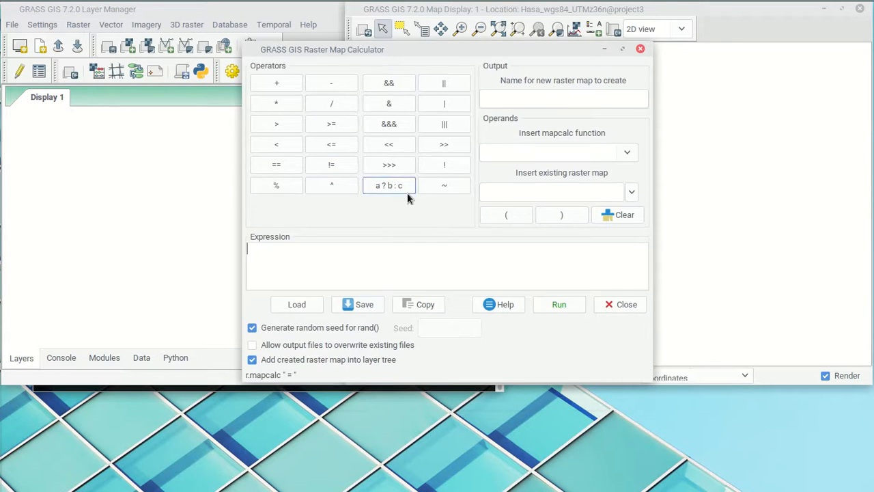
click(631, 151)
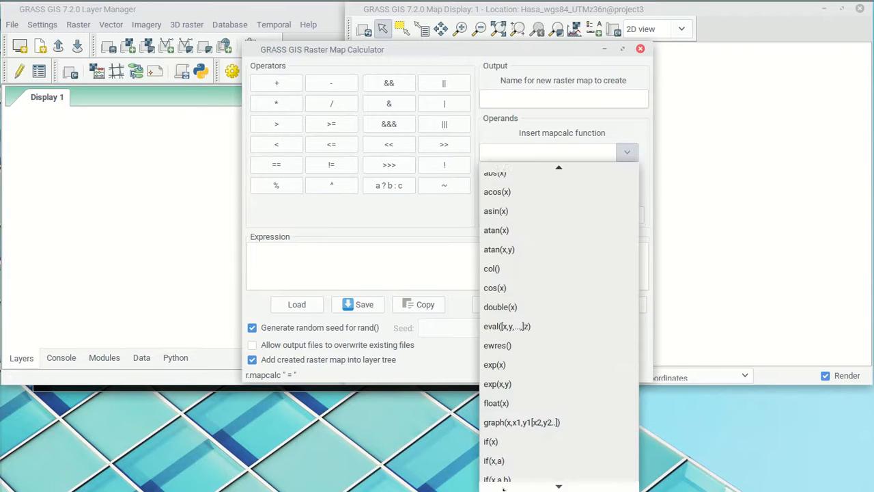
click(504, 430)
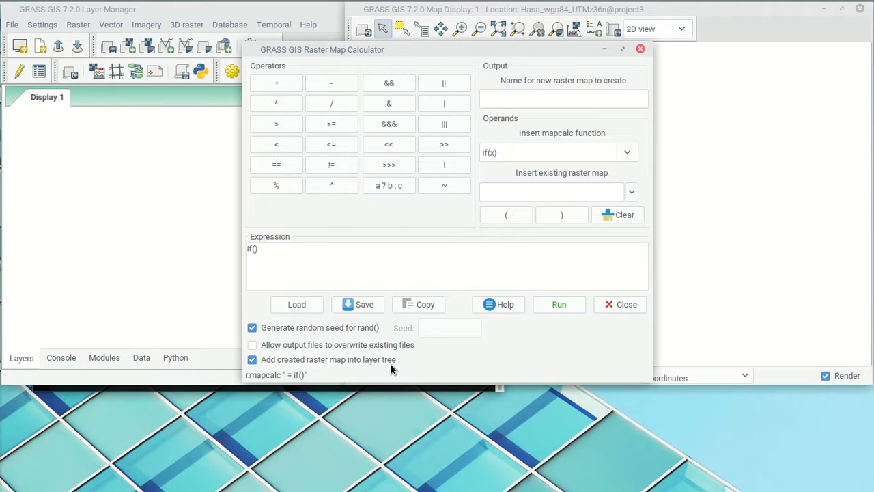
drag(267, 254, 237, 244)
key(BackSpace)
- Build the expression slope@project2 * 2 using the existing slope raster from the project2 mapset
click(632, 192)
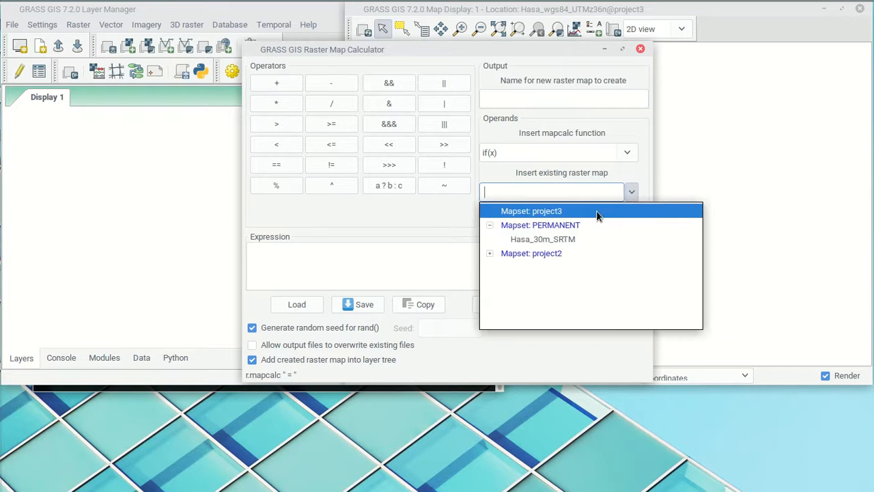
click(489, 254)
scroll(547, 269, down, 3)
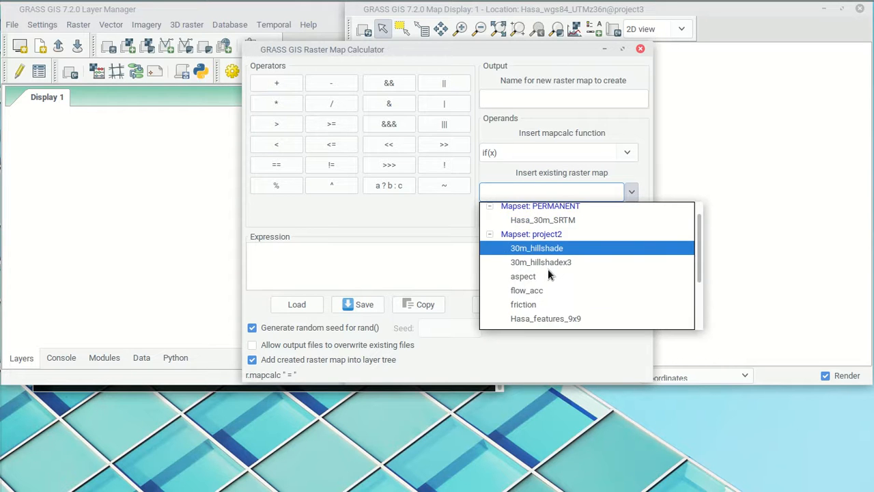
click(540, 289)
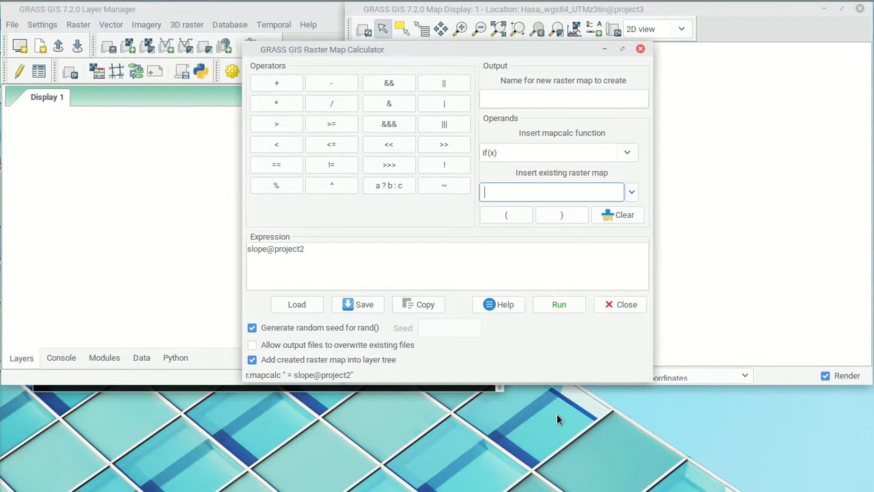
click(390, 251)
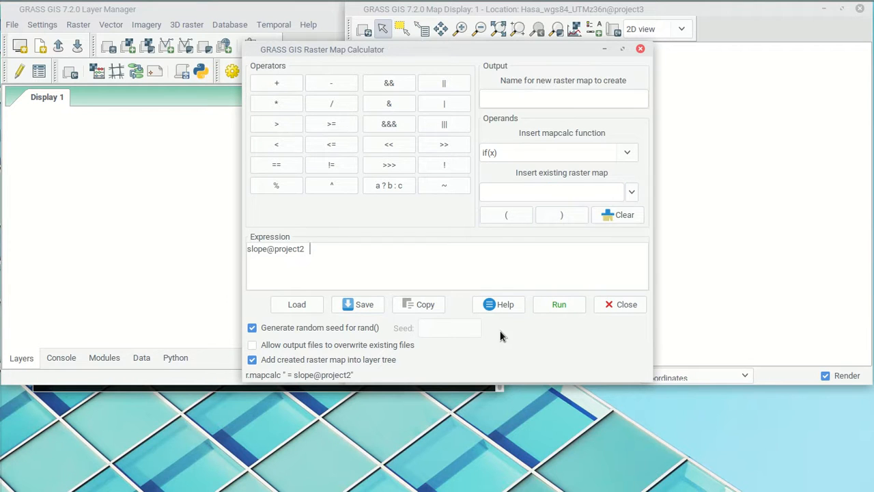
click(272, 104)
text(2)
- Name the output raster slope_x2 and run the slope@project2 * 2 calculation
click(584, 96)
text(s)
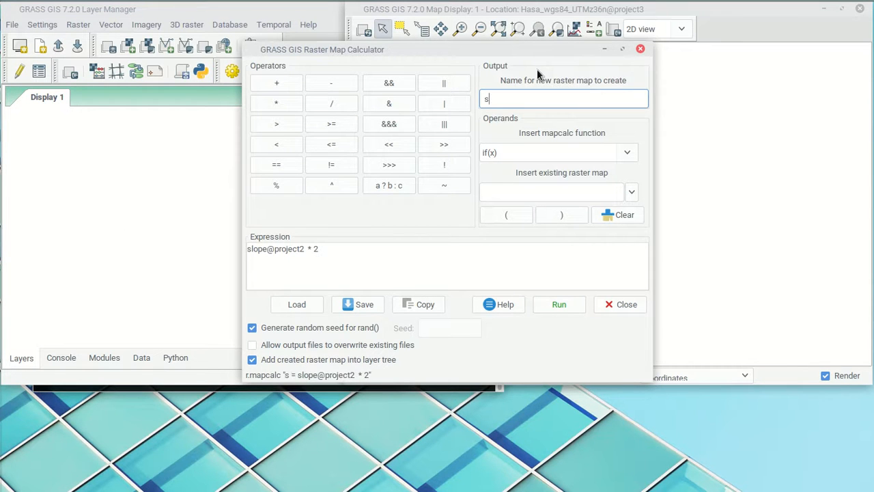
text(lope)
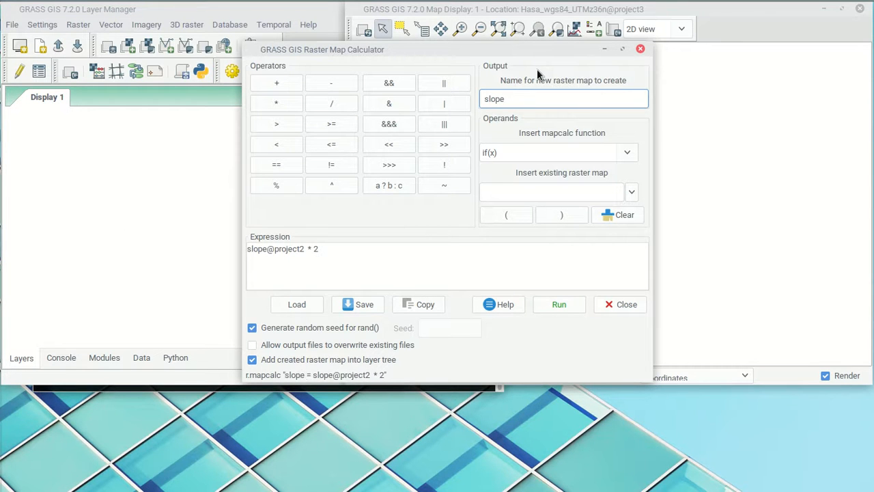
text(x2)
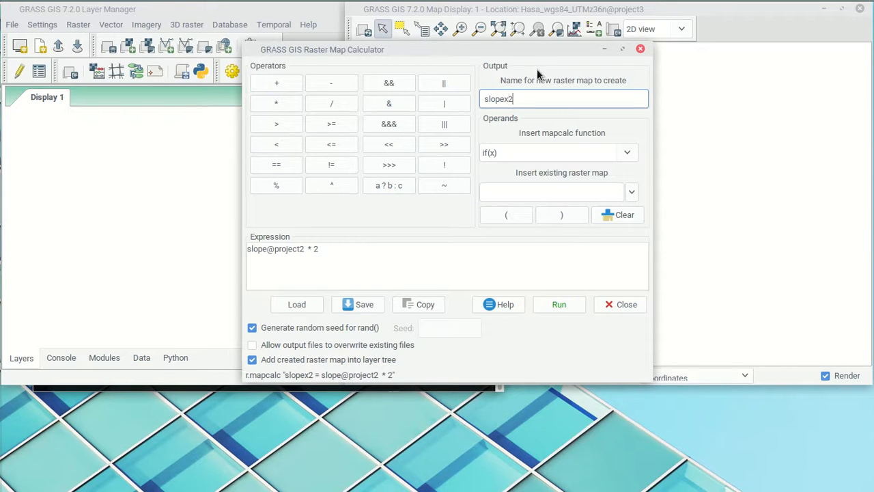
key(Left)
text(_)
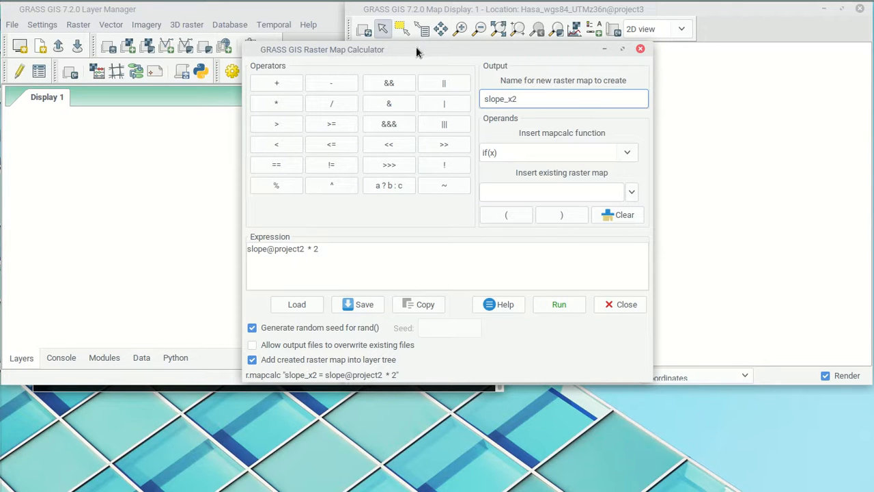
click(560, 305)
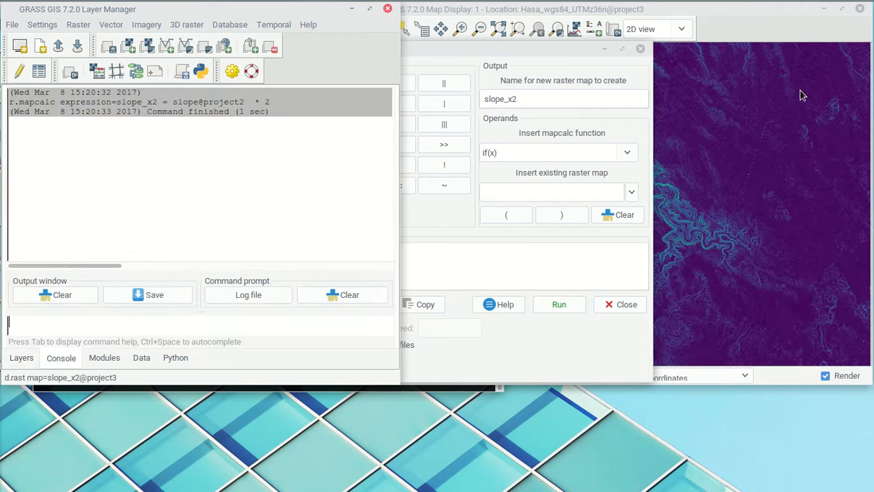
- Query the slope_x2 raster's cell values at several flat and steep spots across the map, and close the query results
click(793, 25)
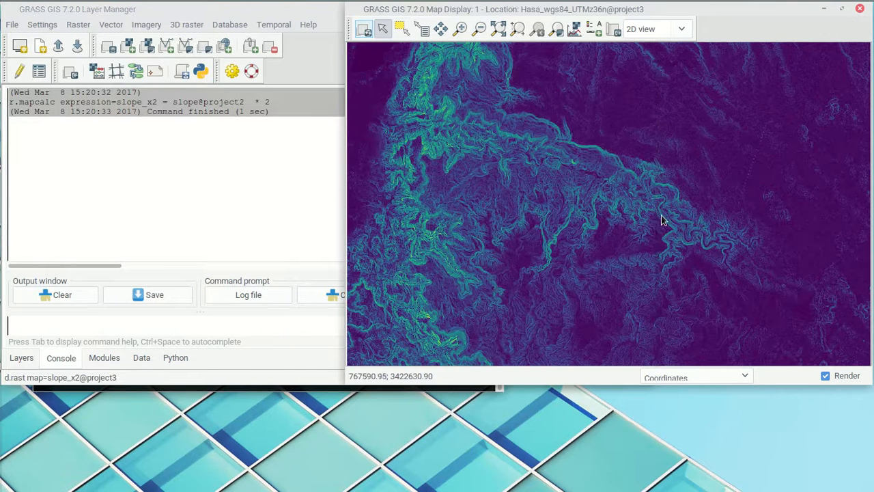
click(422, 28)
click(611, 169)
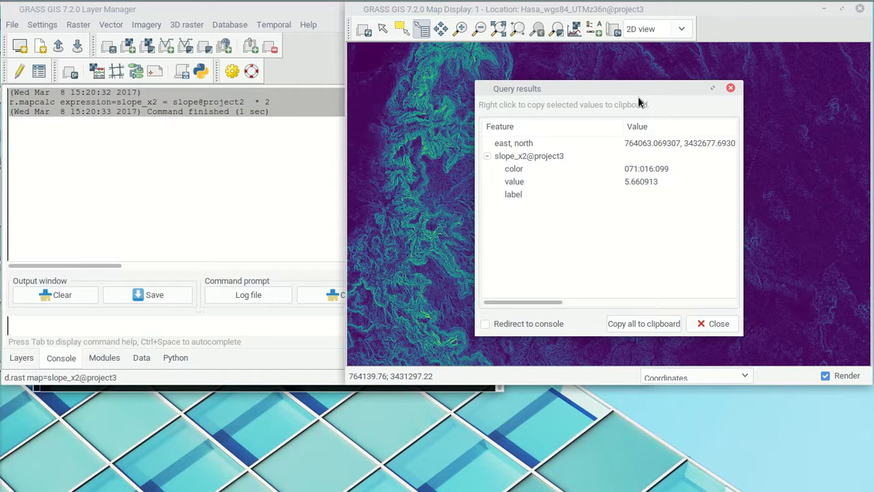
drag(640, 98, 191, 88)
click(443, 237)
click(433, 237)
click(428, 243)
click(426, 251)
click(422, 251)
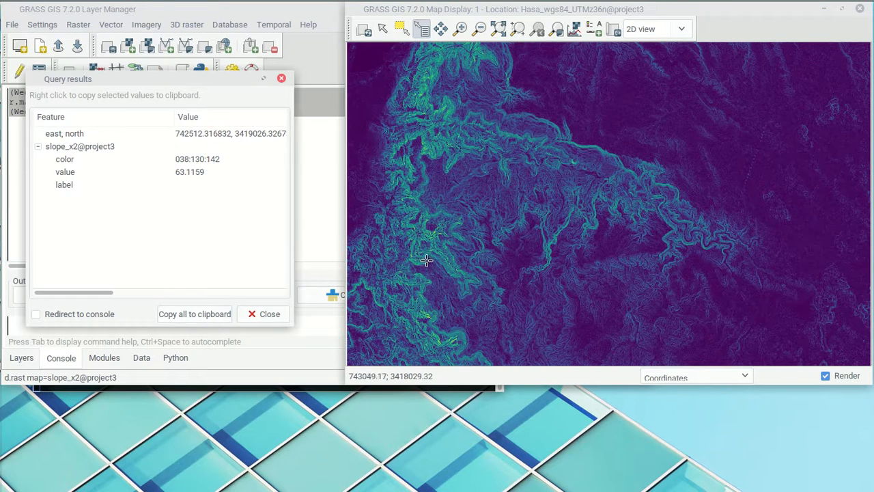
click(443, 254)
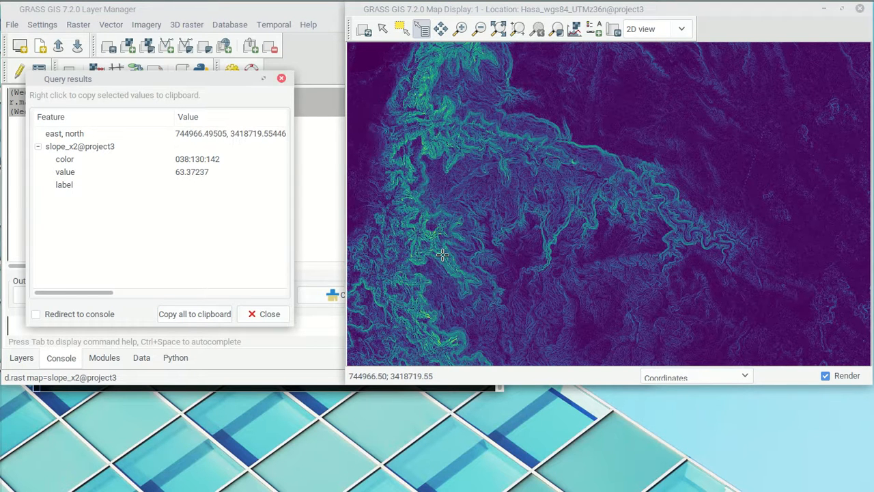
click(428, 230)
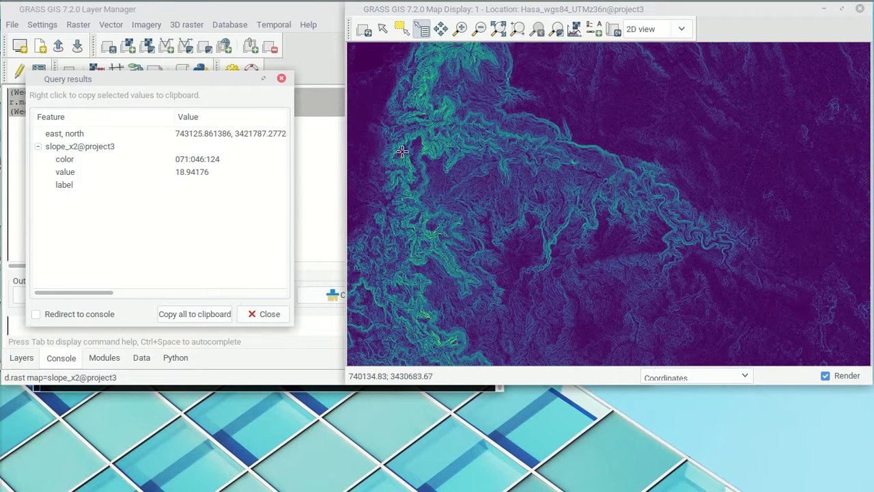
click(425, 97)
click(421, 103)
click(417, 108)
click(416, 109)
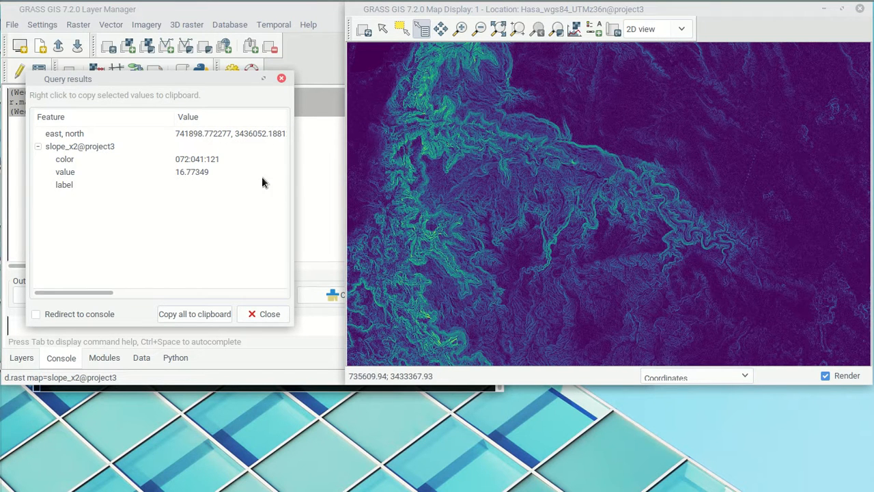
click(281, 78)
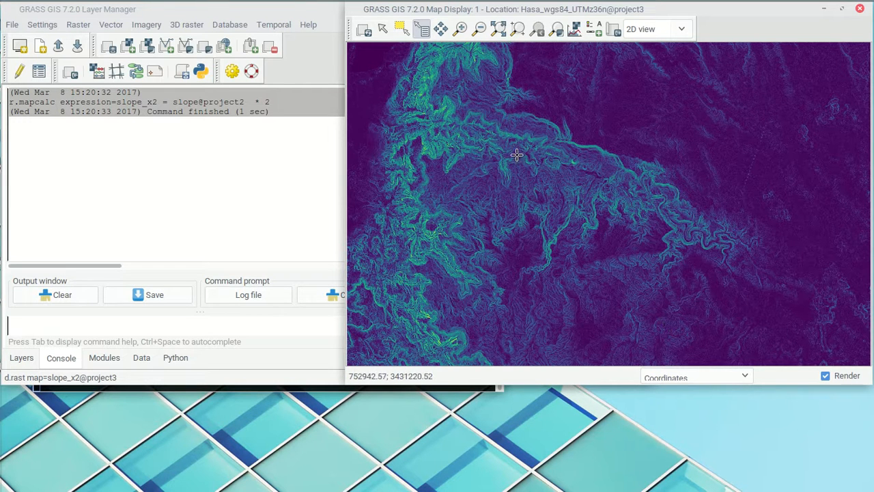
click(422, 27)
click(444, 38)
- Return to the Raster Map Calculator and change the expression to slope@project2 * aspect@project2, using the existing aspect raster from project2
mouse_move(409, 6)
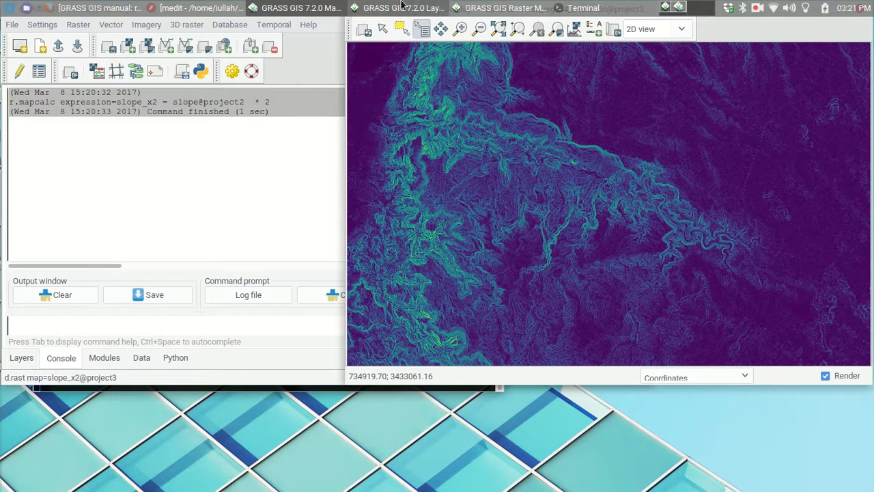
click(497, 7)
click(327, 255)
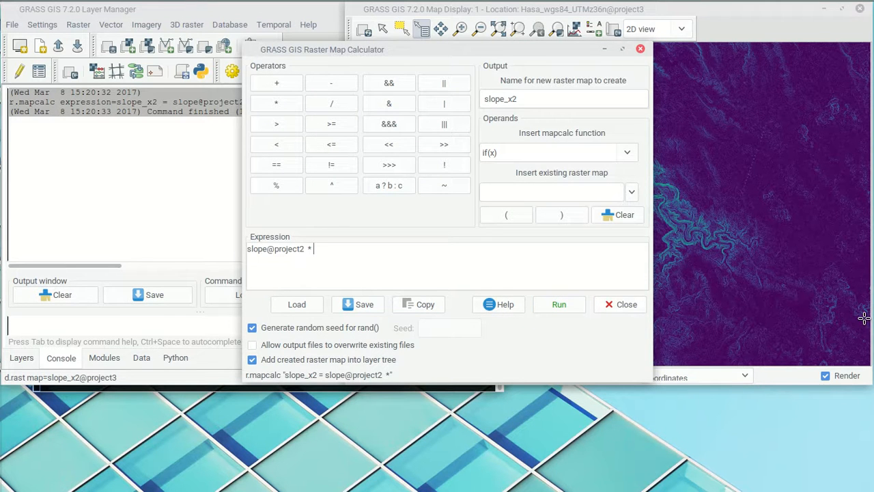
click(630, 191)
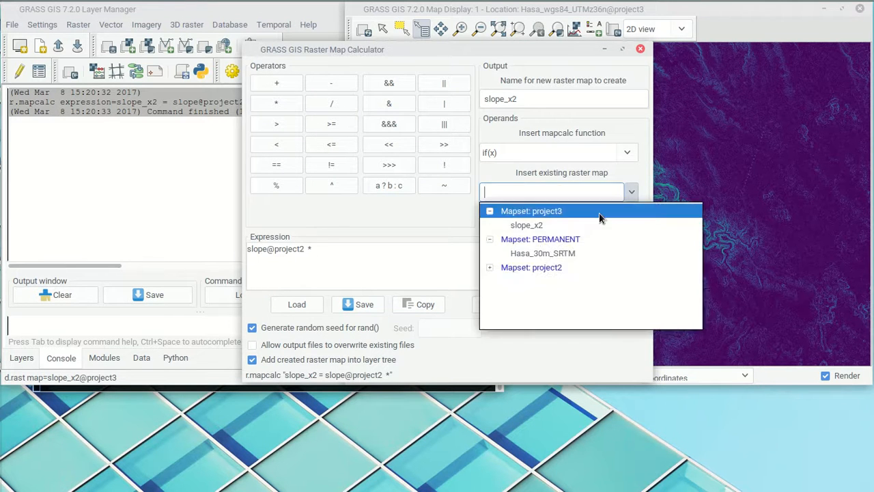
click(489, 267)
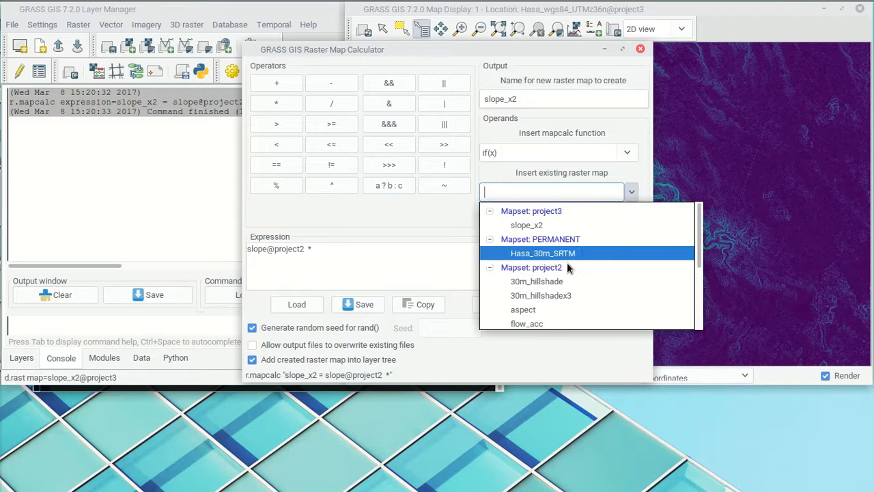
scroll(566, 262, down, 1)
click(525, 272)
drag(516, 57, 433, 130)
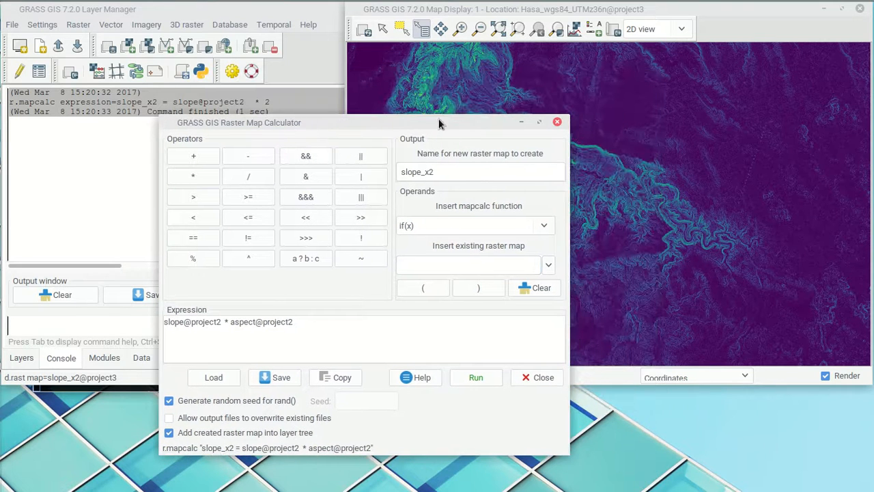
- Name the new output raster slope_x_aspect and run the calculation
click(435, 172)
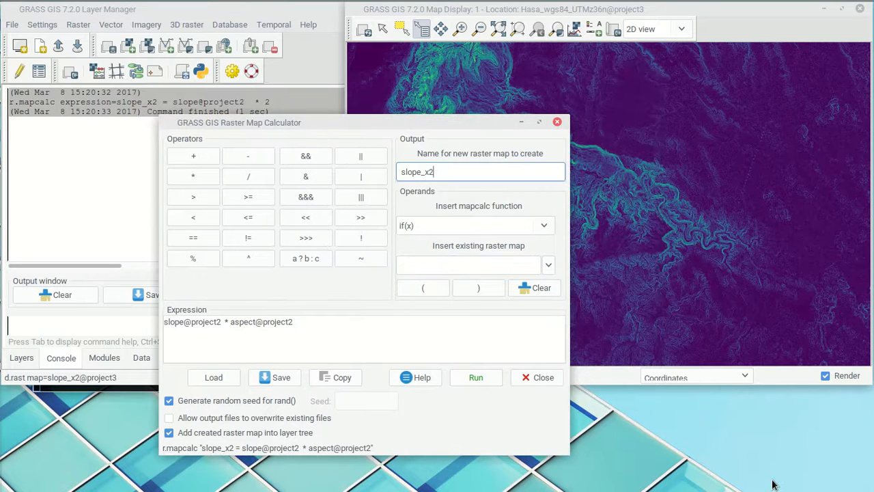
key(BackSpace)
text(_aspect)
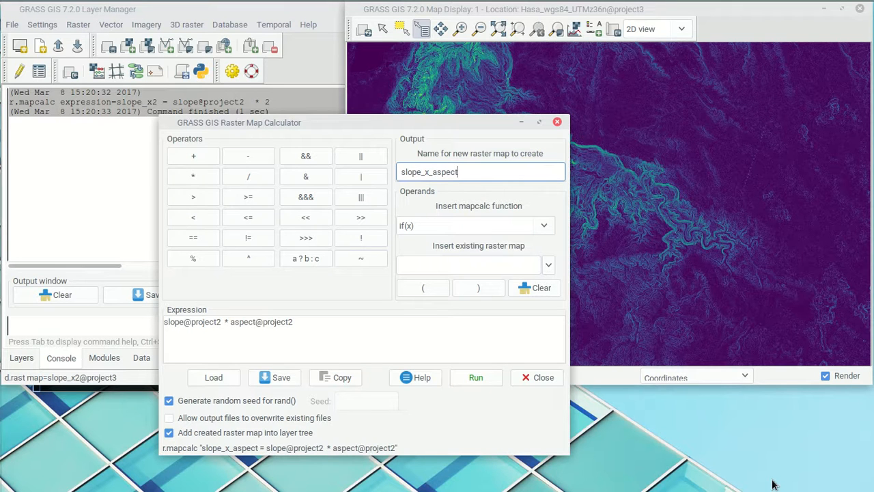
click(476, 377)
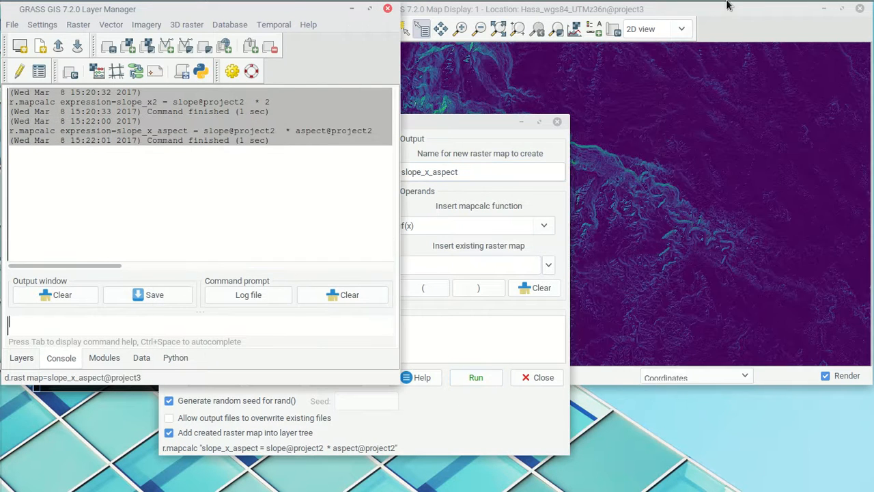
- Query the slope_x_aspect raster's cell values at several places on the map
click(797, 23)
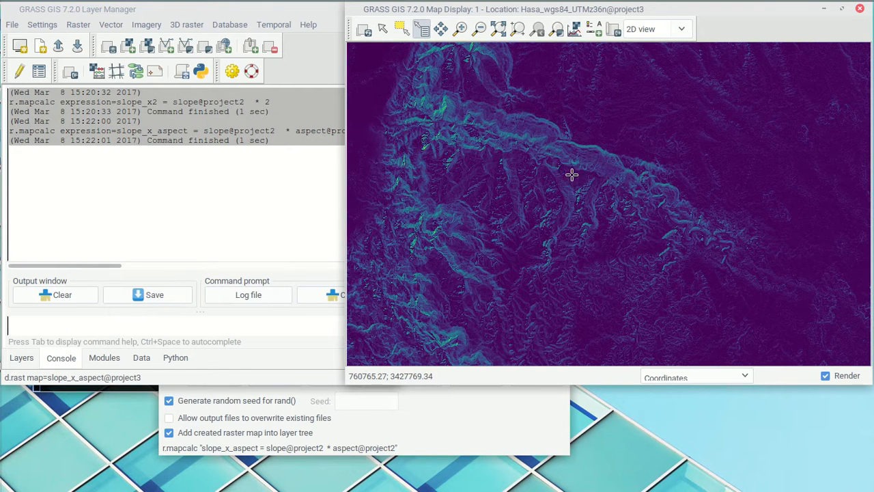
click(528, 152)
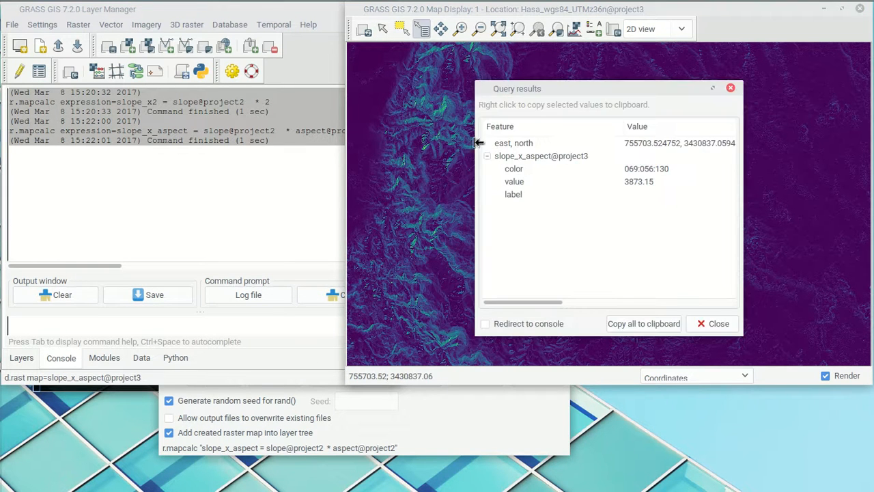
drag(658, 92, 253, 90)
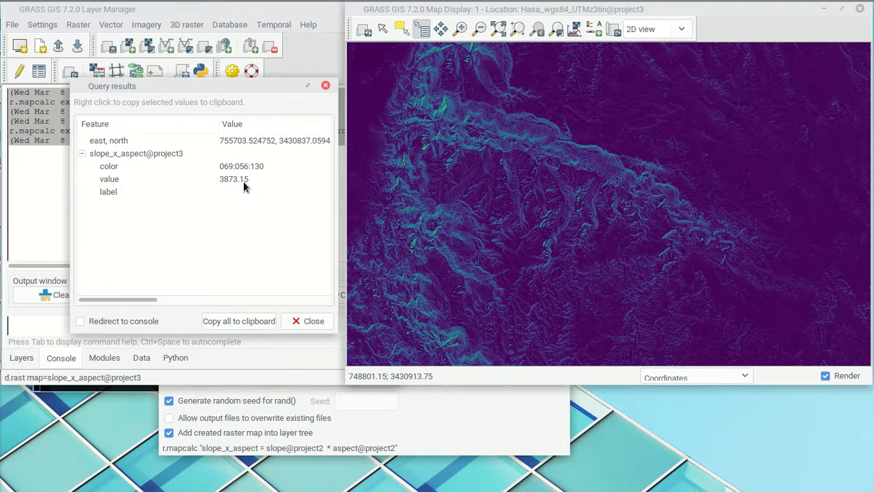
click(394, 205)
click(499, 256)
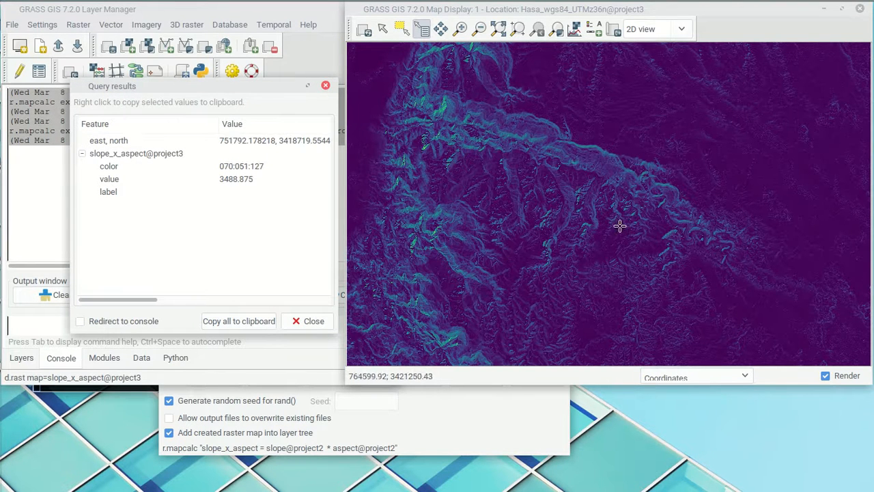
click(693, 170)
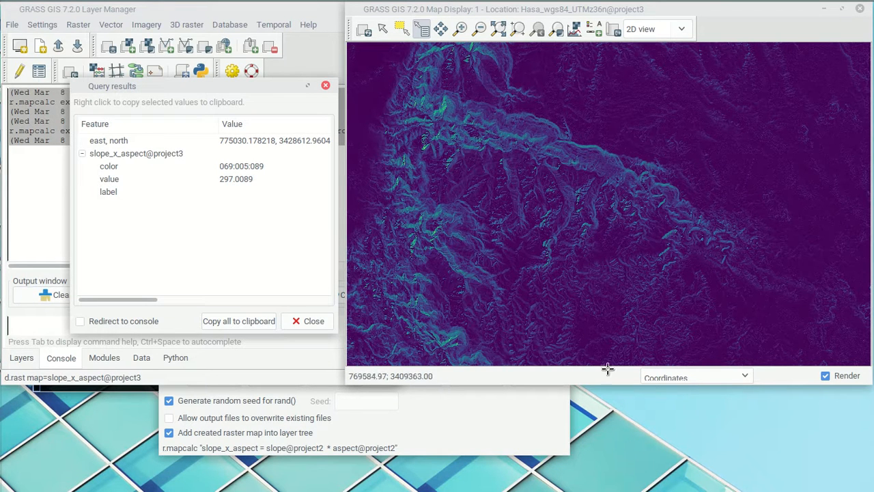
mouse_move(379, 5)
click(563, 132)
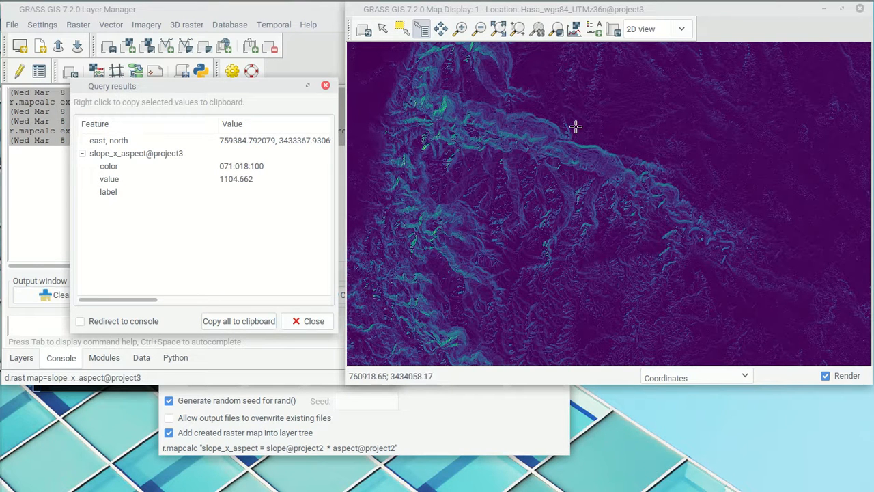
- Add the slope raster from the project2 mapset to the map layers
click(40, 356)
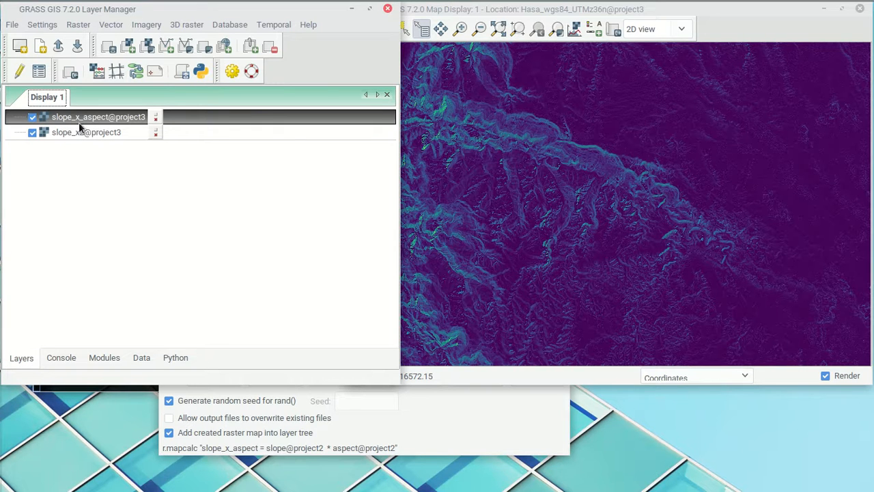
click(127, 46)
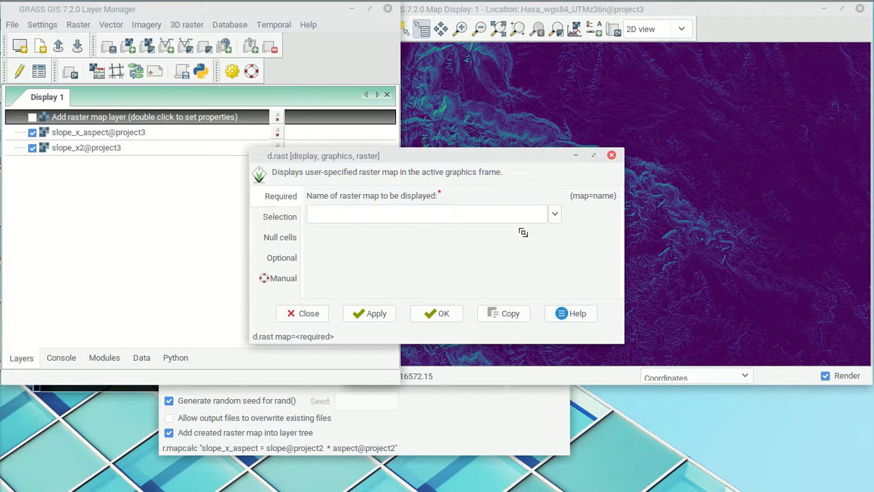
click(555, 214)
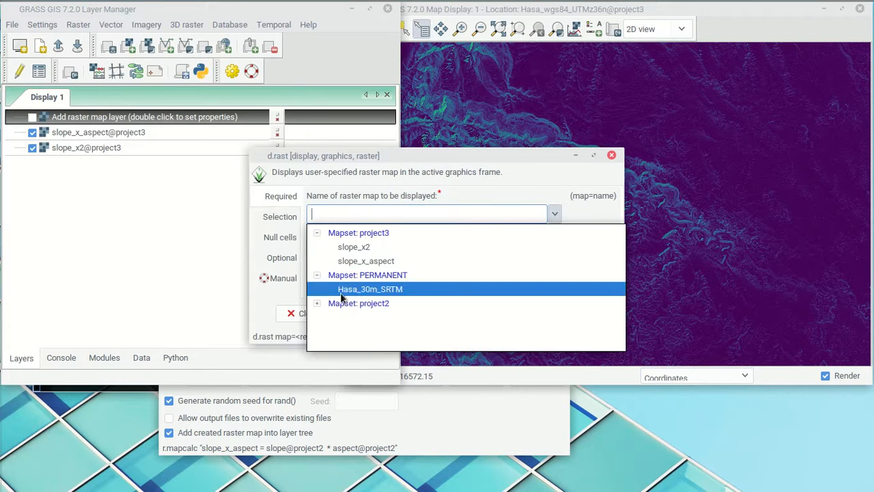
click(318, 304)
scroll(358, 310, down, 1)
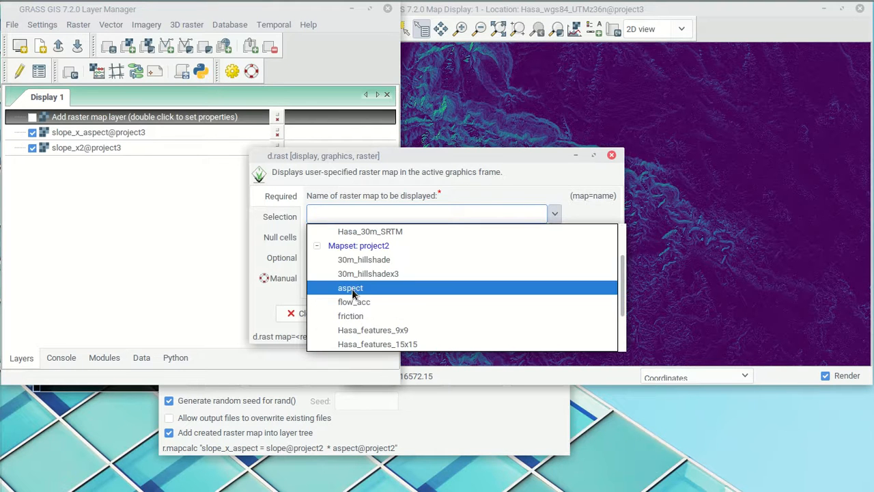
scroll(362, 312, down, 1)
click(356, 295)
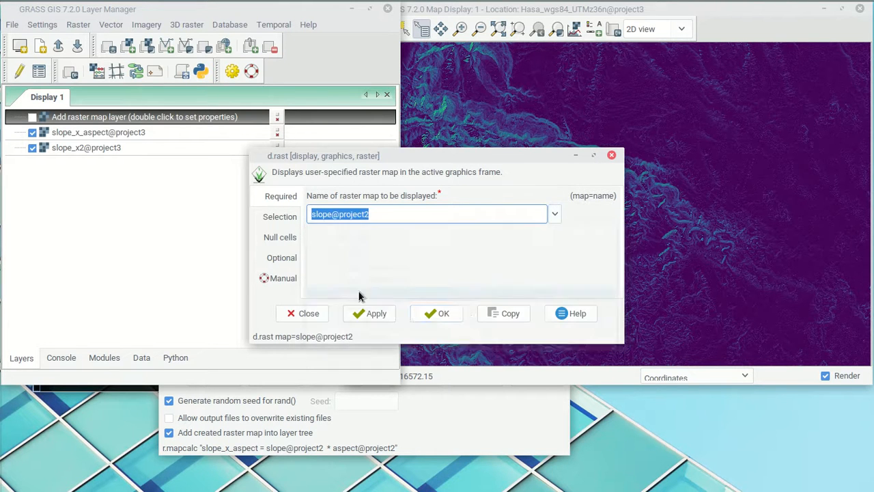
click(442, 313)
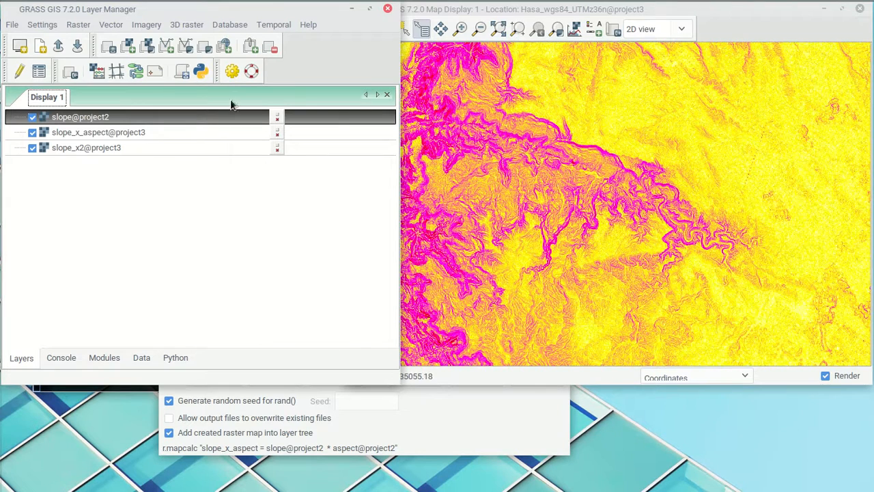
- Add the aspect raster from the project2 mapset to the map layers
click(108, 46)
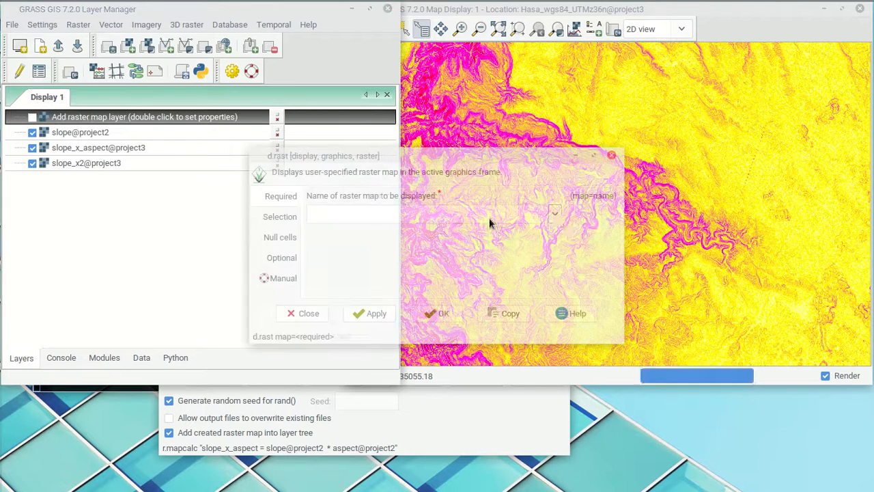
click(554, 214)
click(318, 303)
scroll(368, 304, down, 2)
click(350, 268)
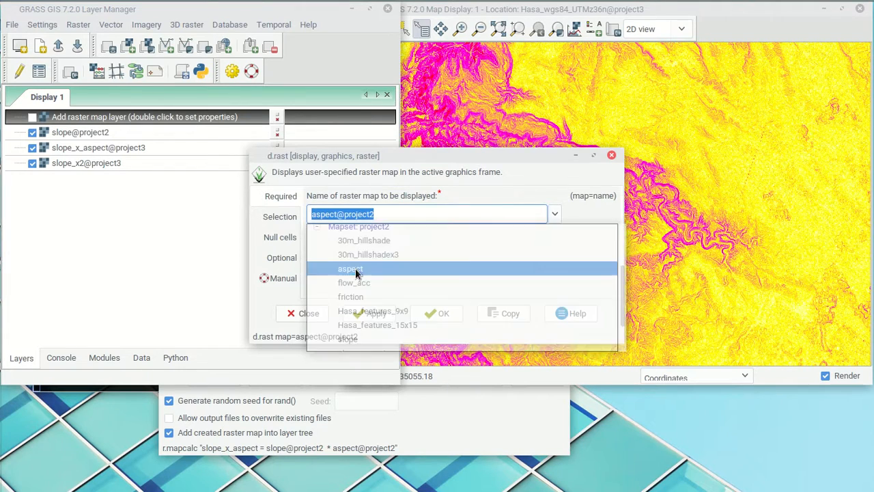
click(441, 313)
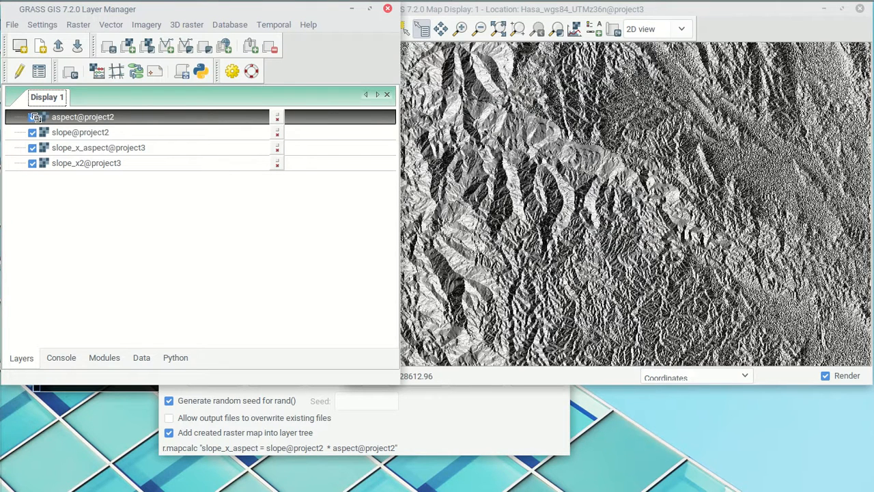
- Hide the aspect and slope layers of the project2 mapset on the map
click(32, 117)
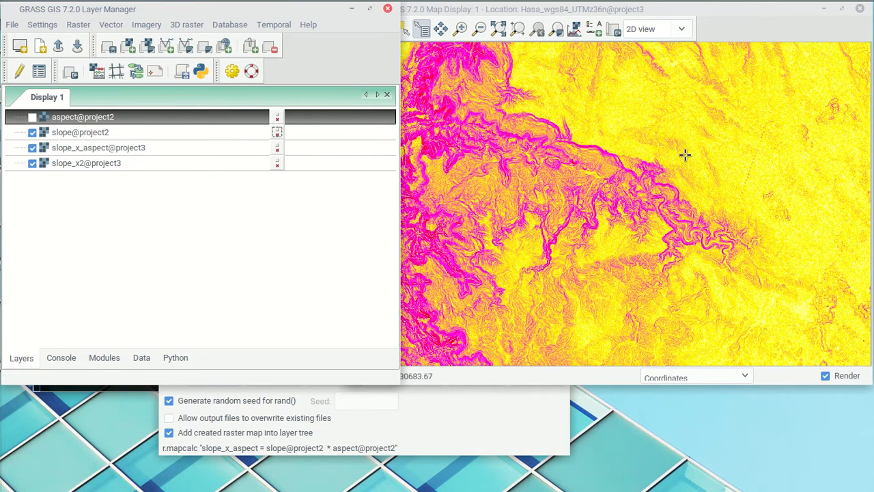
click(33, 132)
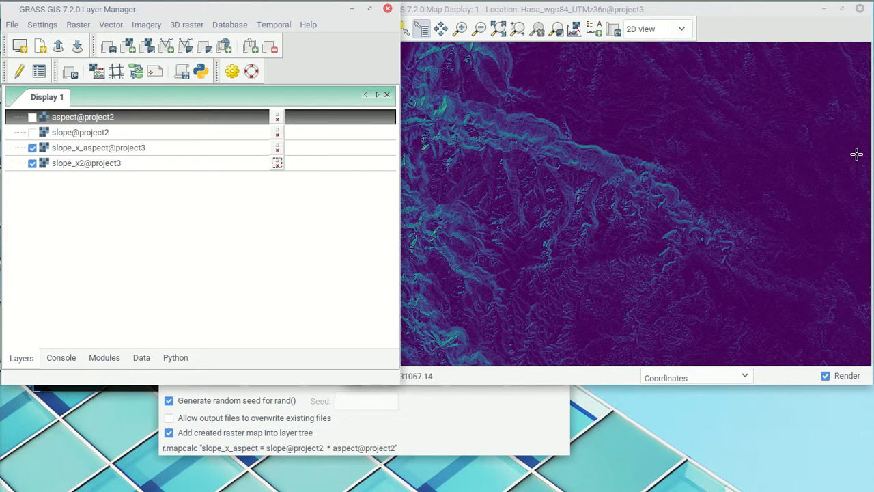
- Change the Raster Map Calculator expression to (slope@project2 + aspect@project2)
mouse_move(207, 4)
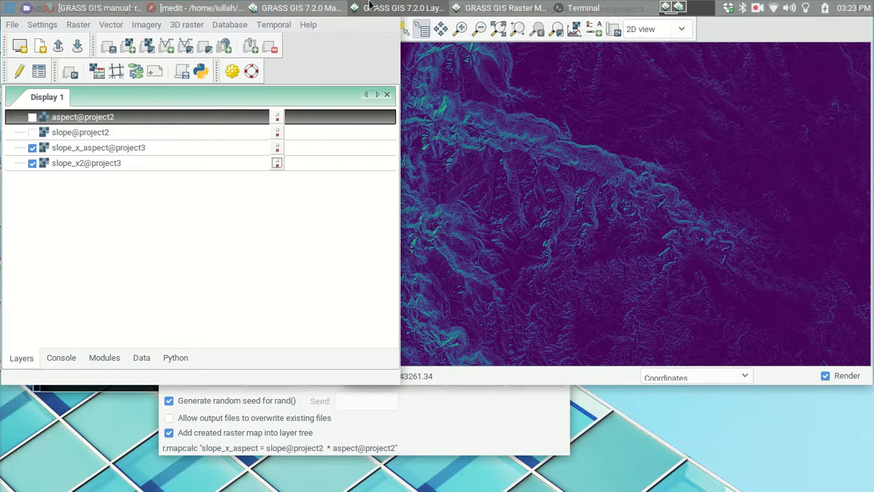
click(526, 5)
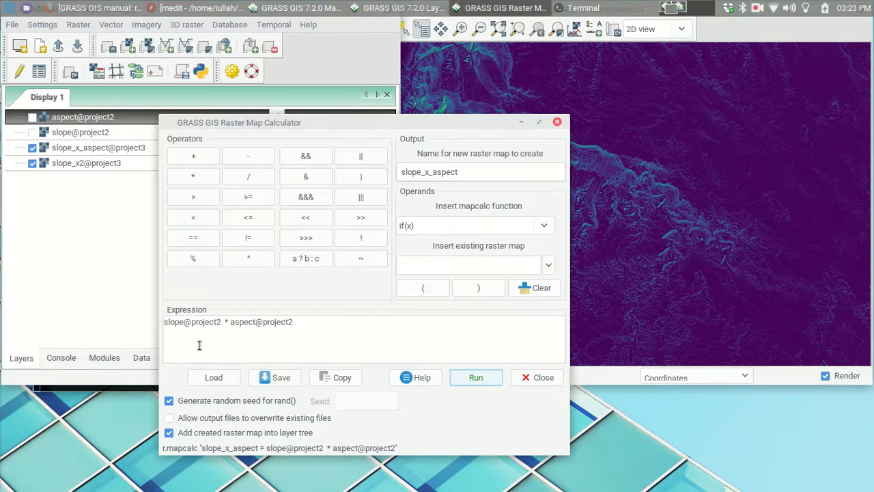
click(167, 323)
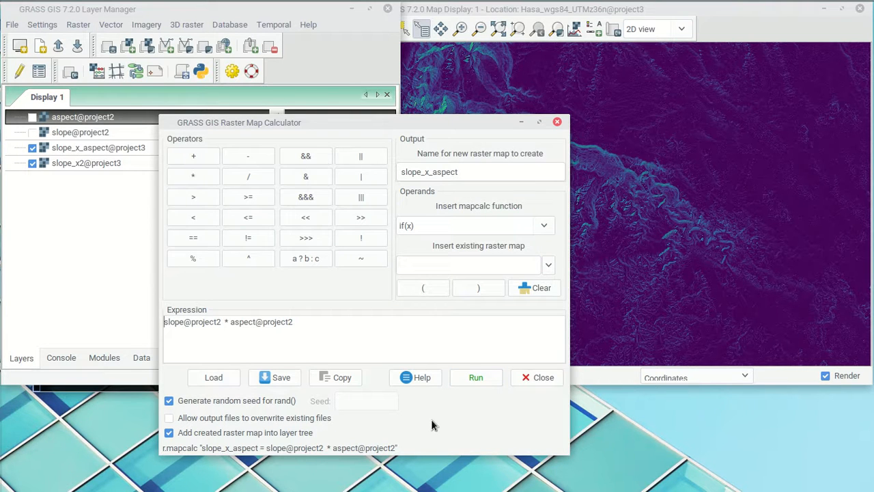
text(()
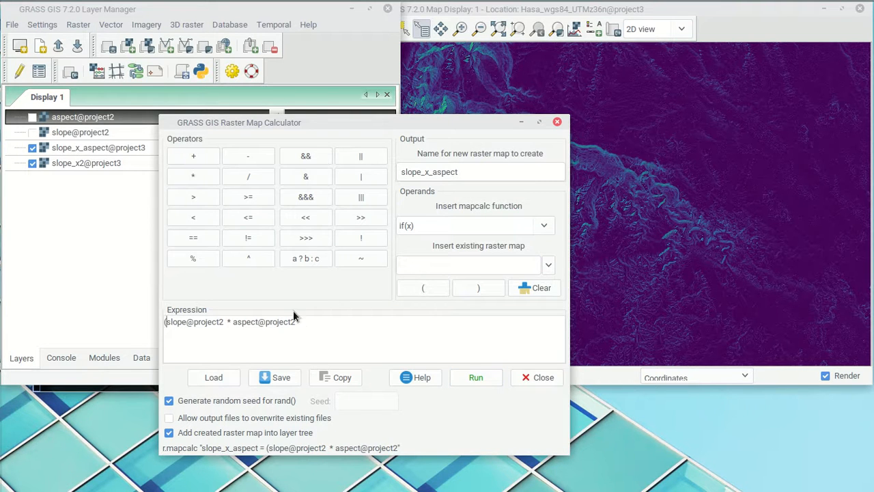
click(230, 318)
key(BackSpace)
text(+)
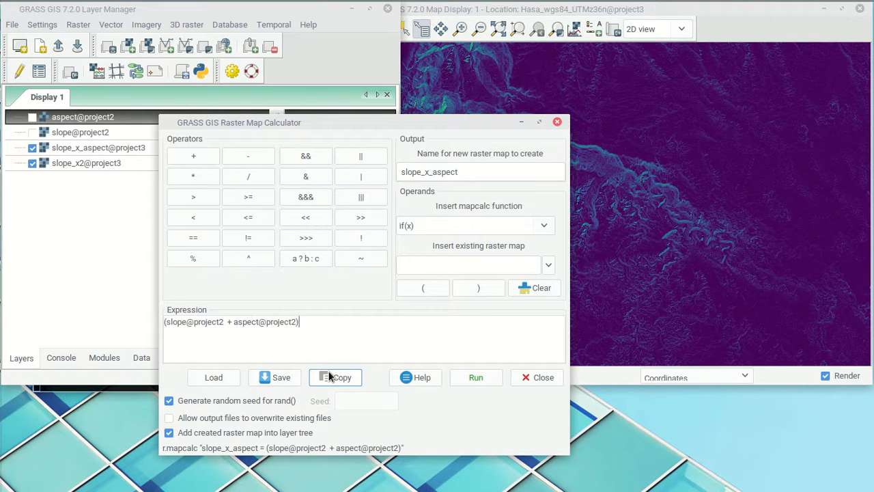
- Name the output raster av_slop_asp, run the calculation and bring the map display forward
drag(477, 171, 393, 168)
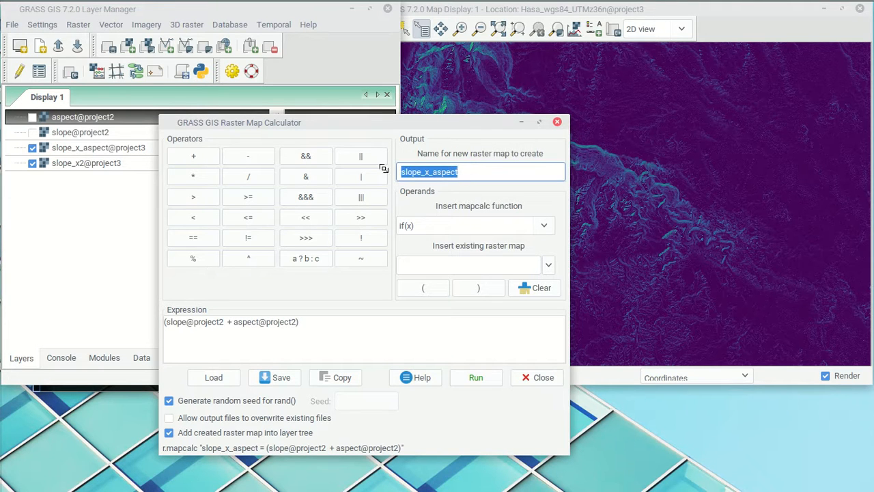
text(av)
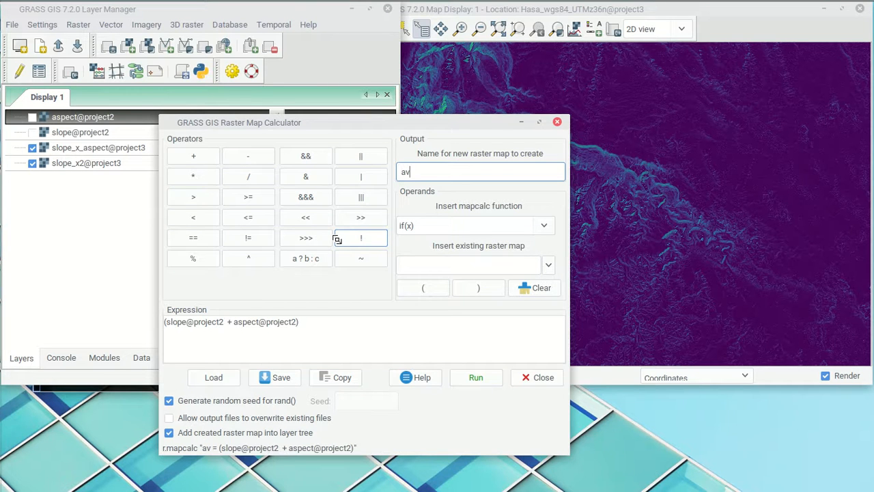
text(_slop_asp)
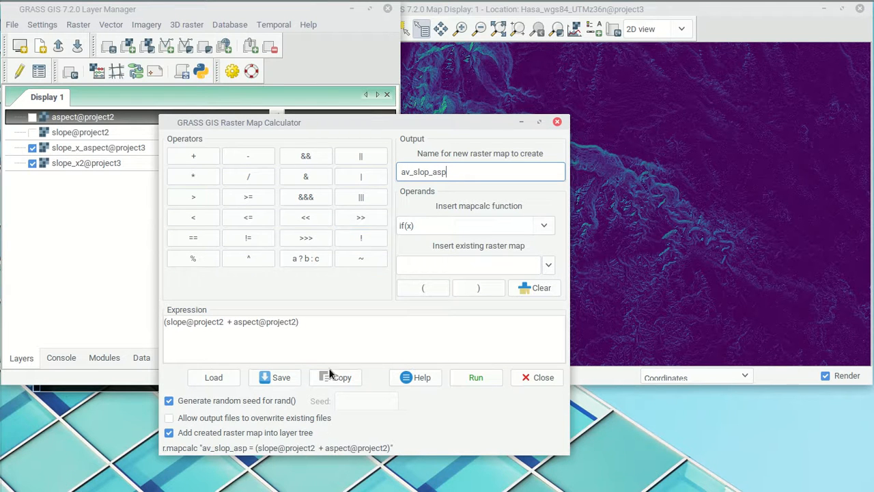
click(473, 378)
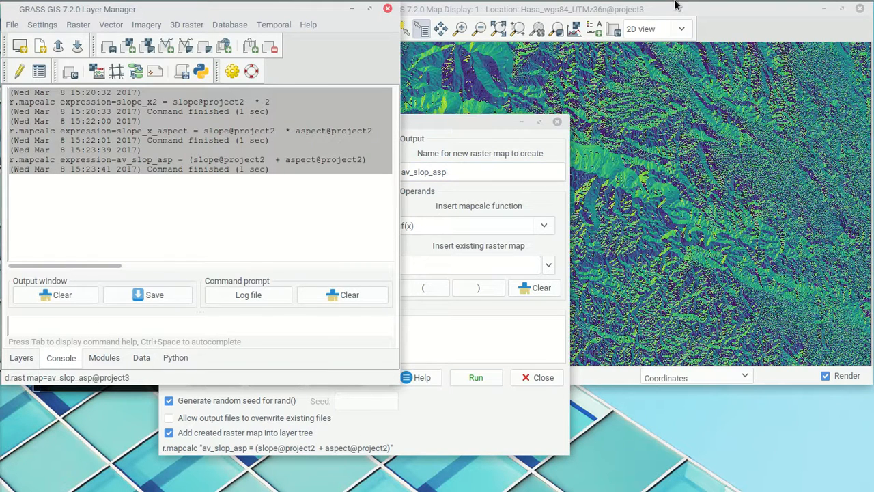
click(721, 15)
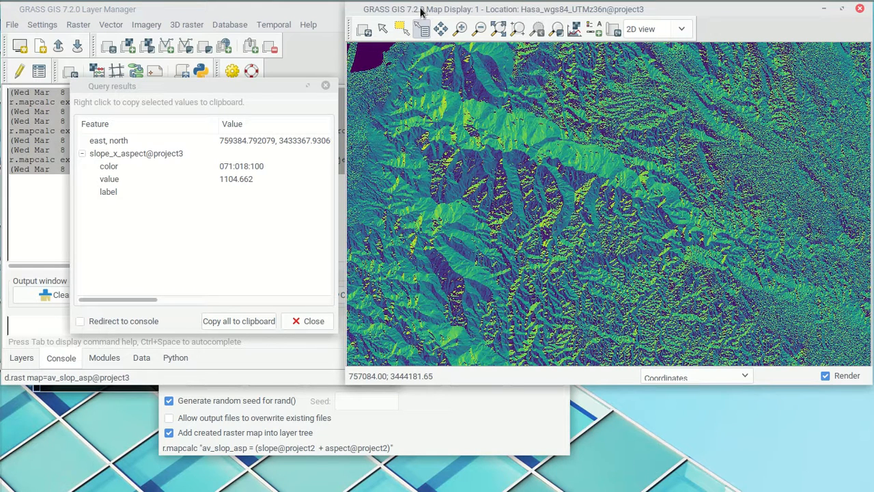
- Close the query results and bring the Raster Map Calculator back into full view
click(567, 408)
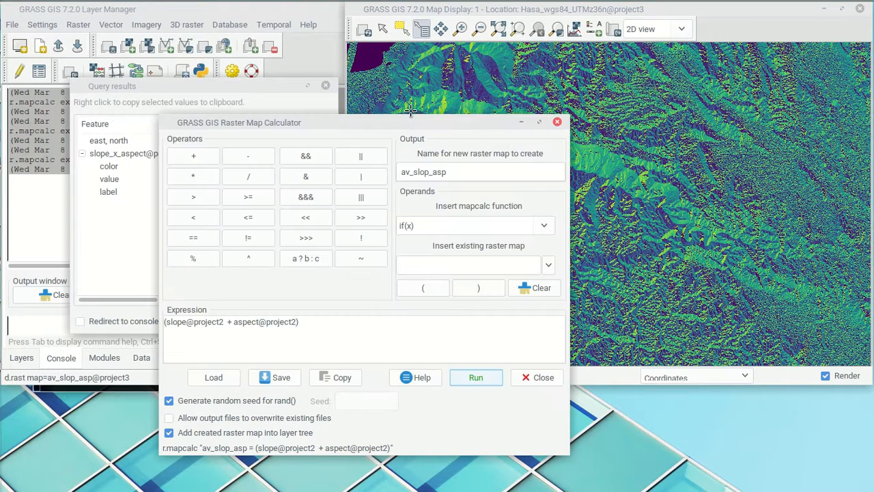
drag(408, 123, 338, 89)
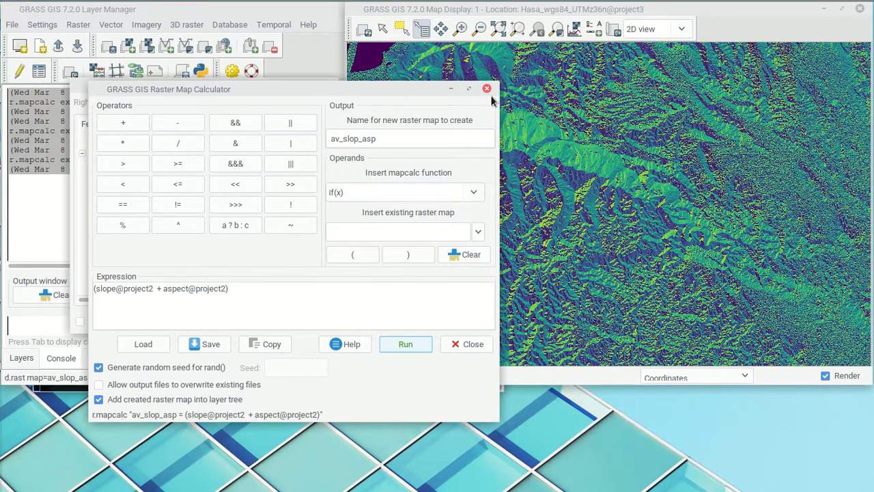
drag(332, 90, 216, 93)
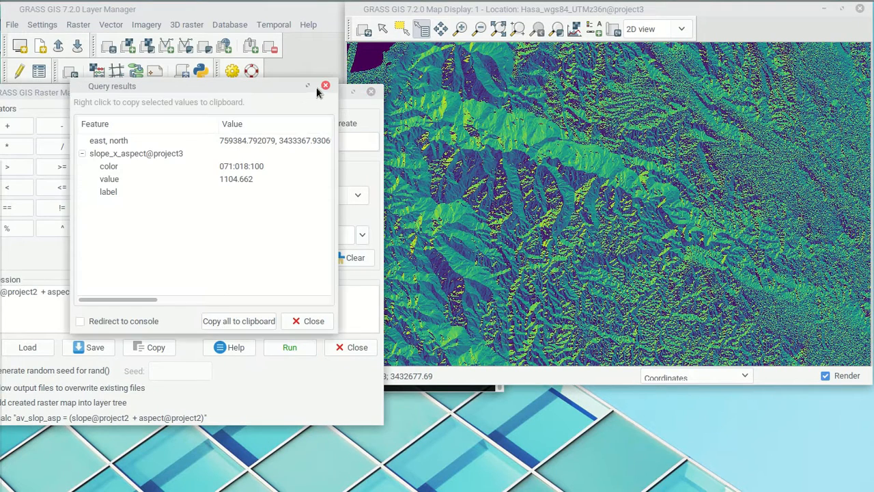
click(326, 85)
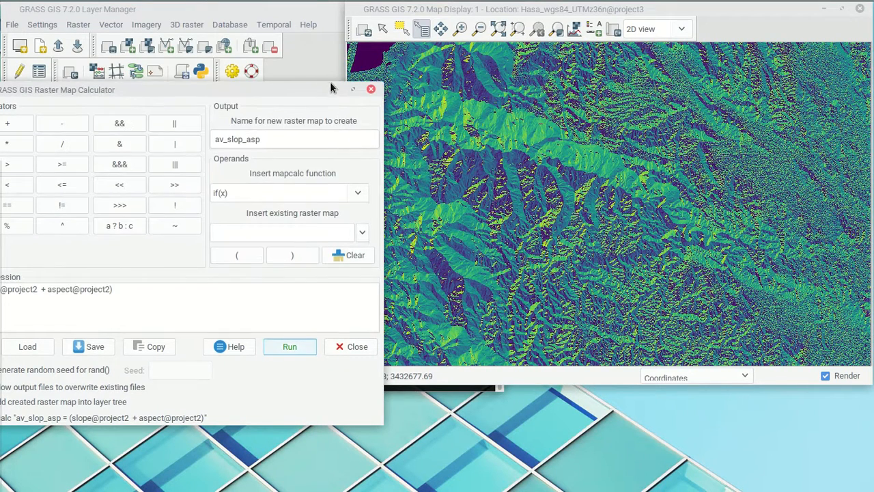
drag(277, 95, 466, 95)
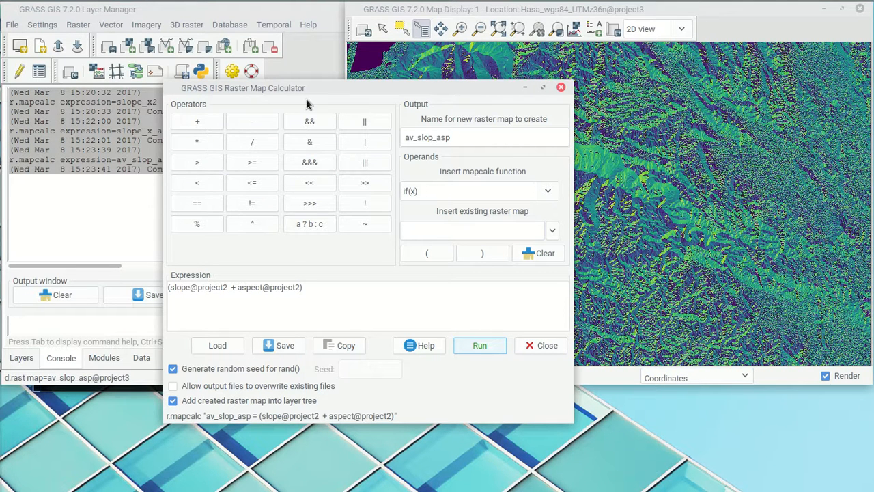
- Clear the calculator expression and insert the if(x) mapcalc function
drag(336, 286, 25, 246)
key(Delete)
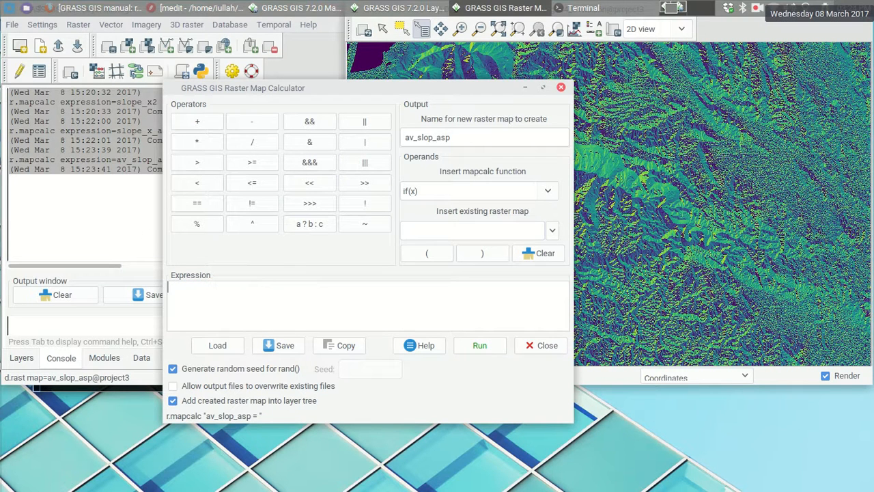
click(426, 188)
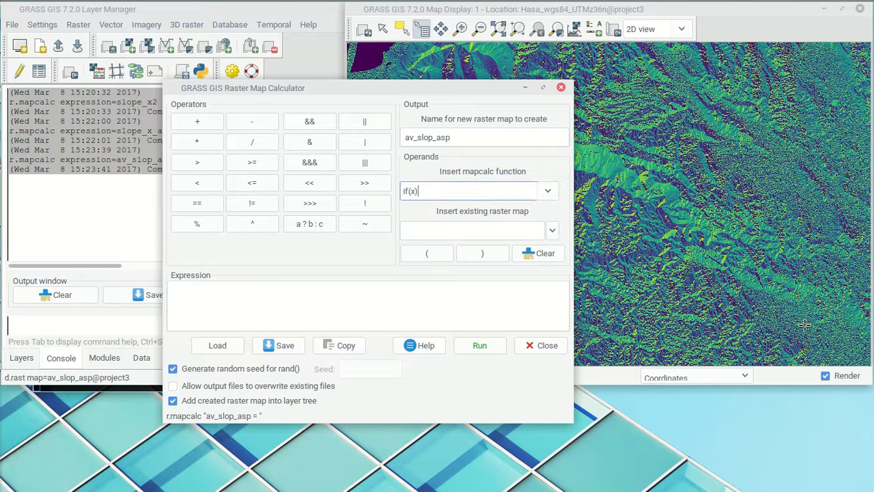
click(548, 191)
scroll(463, 280, down, 2)
scroll(467, 307, down, 6)
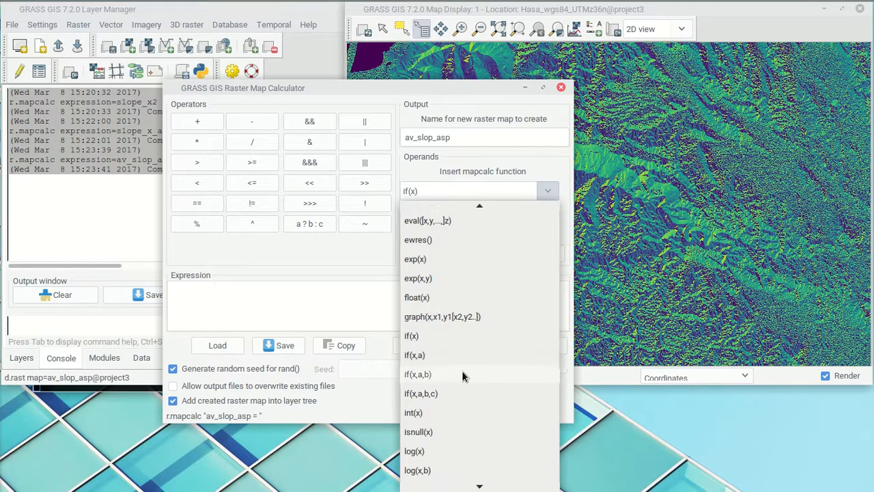
click(418, 335)
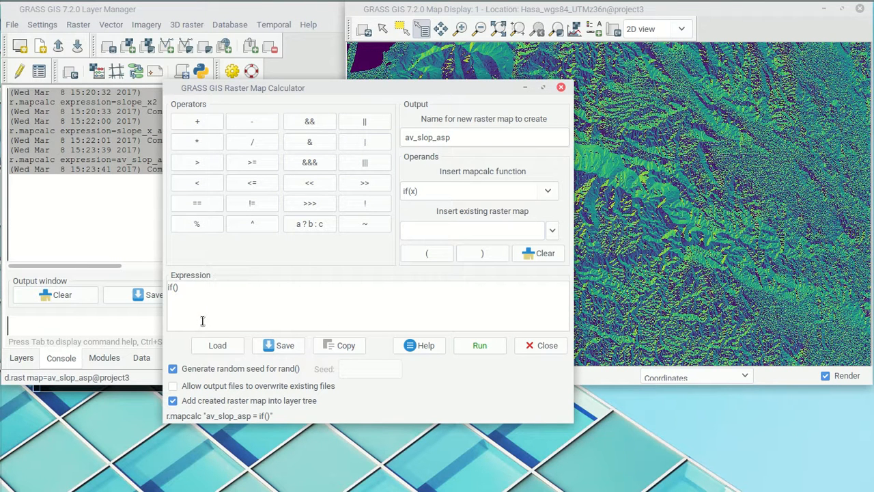
- Illustrate the if function's syntax with the placeholder arguments "map conditonal, value 1, value 2", and remove them again
text(map conditonal)
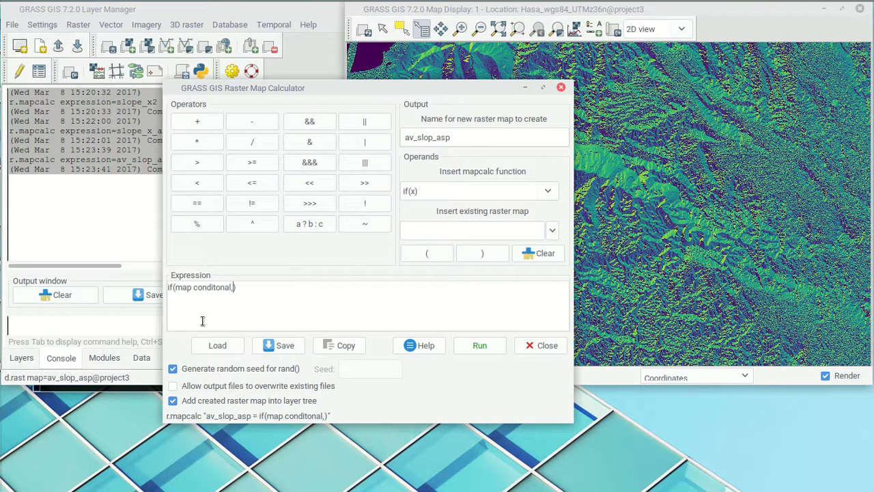
text(, value 1, value)
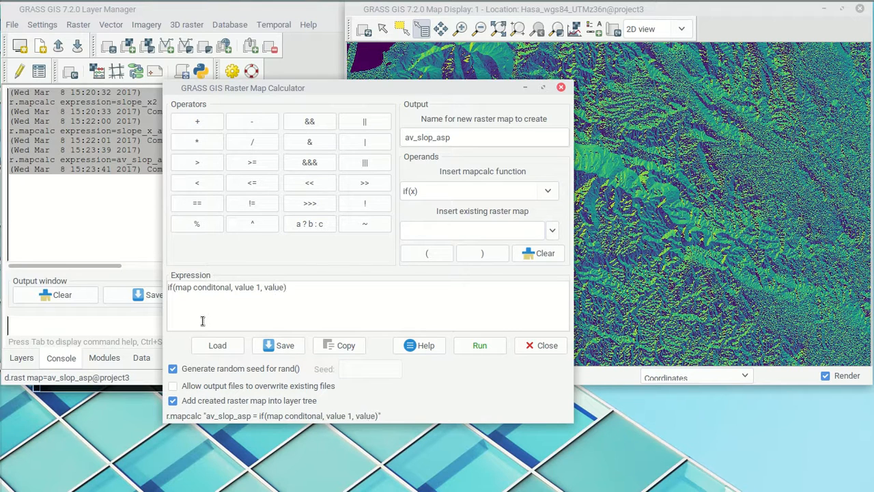
text( 2)
shift+click(174, 287)
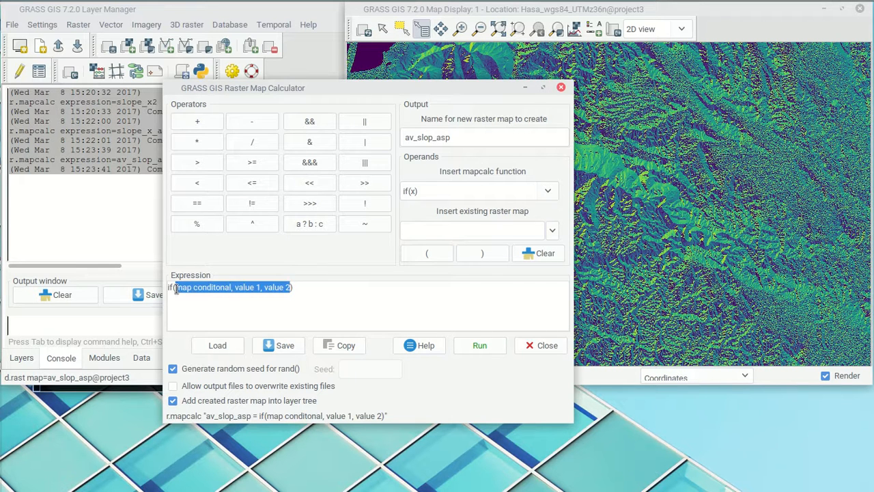
key(BackSpace)
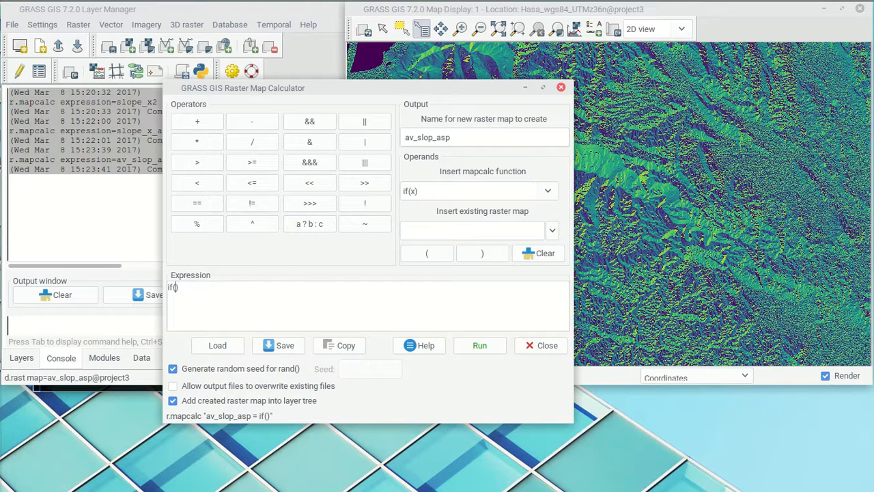
- Complete the conditional expression as if( slope@project2 <= 10, 1, 0 ), using the slope raster from the project2 mapset
click(553, 233)
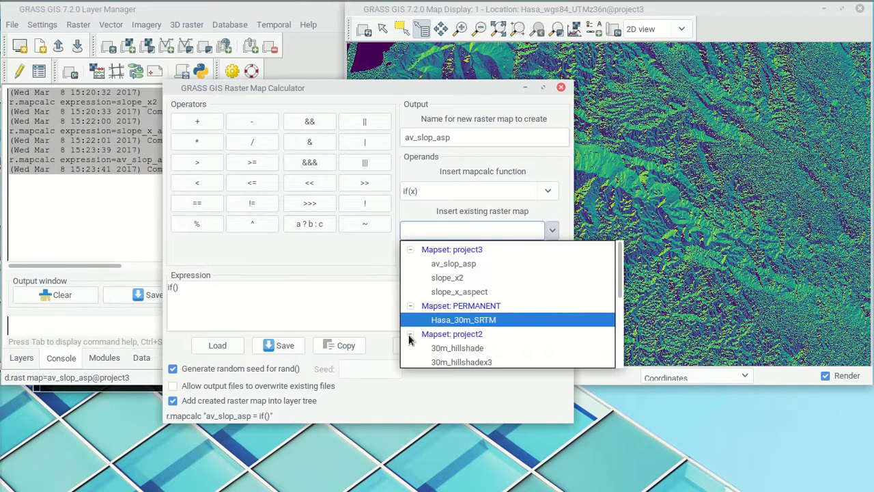
scroll(417, 335, down, 5)
click(436, 312)
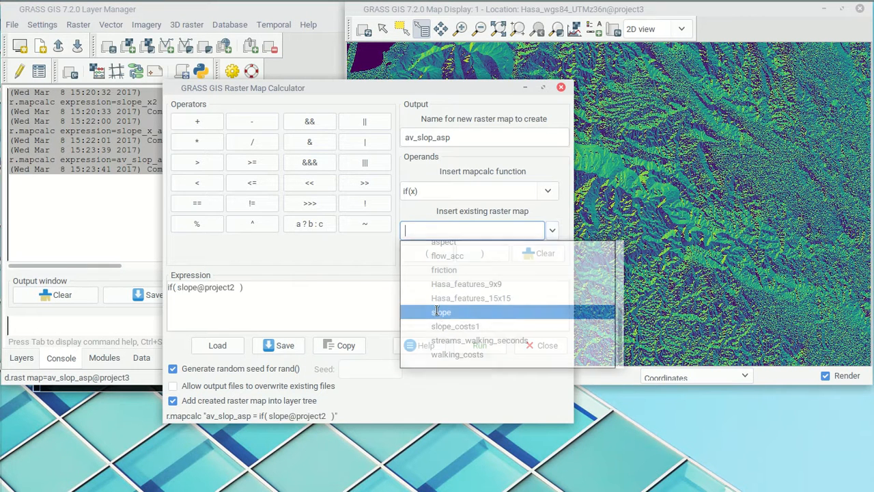
click(238, 287)
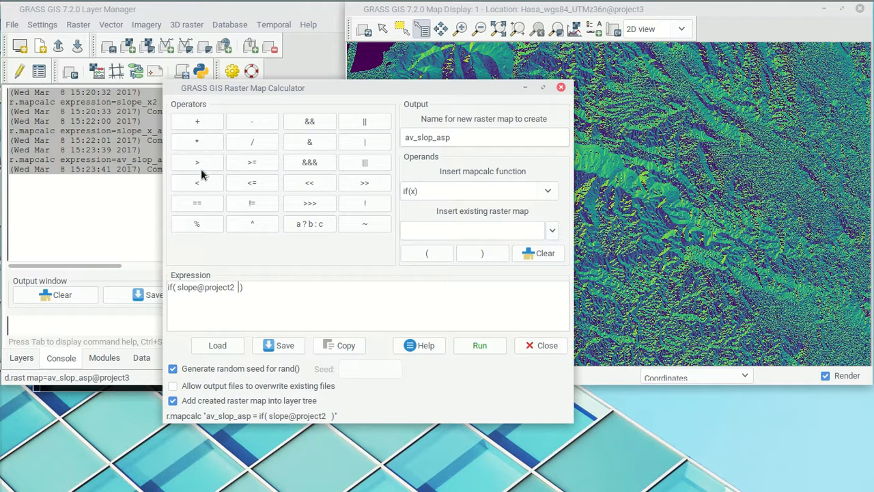
click(252, 182)
text(10, 1, 0)
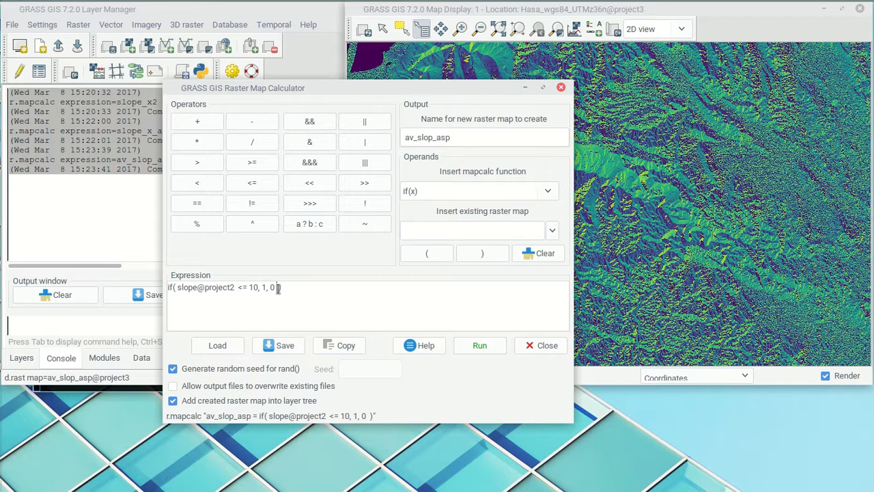
- Name the output raster low_slope_areas, run the calculation and bring the resulting map forward
click(466, 138)
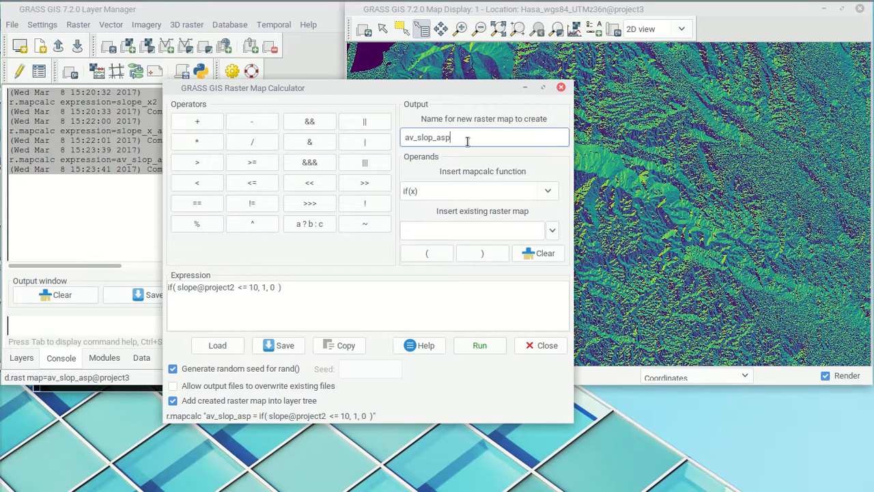
drag(446, 137, 385, 135)
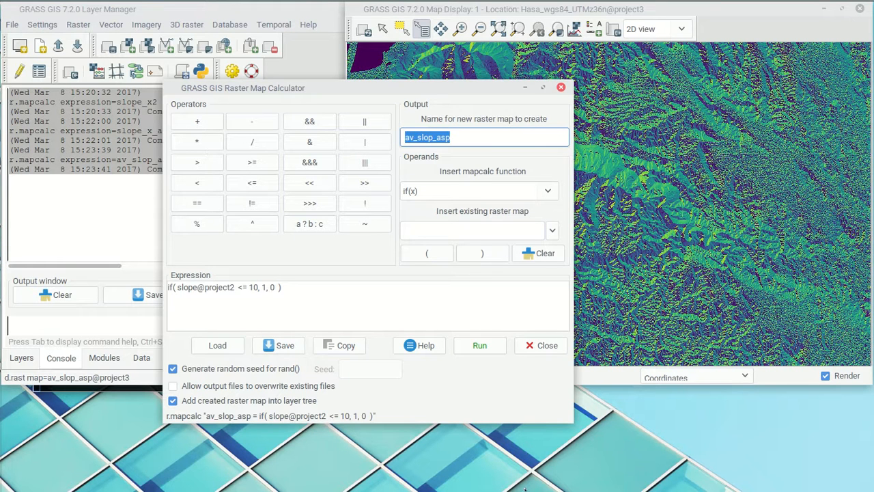
text(low_)
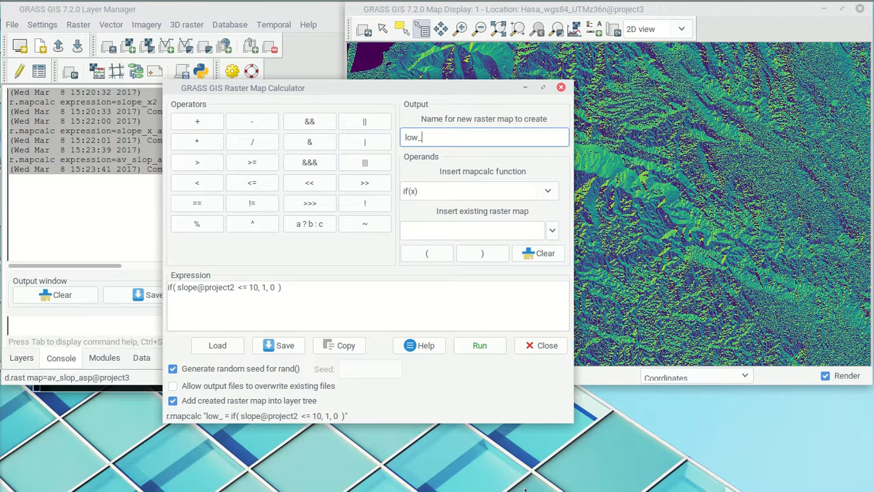
text(slope_areas)
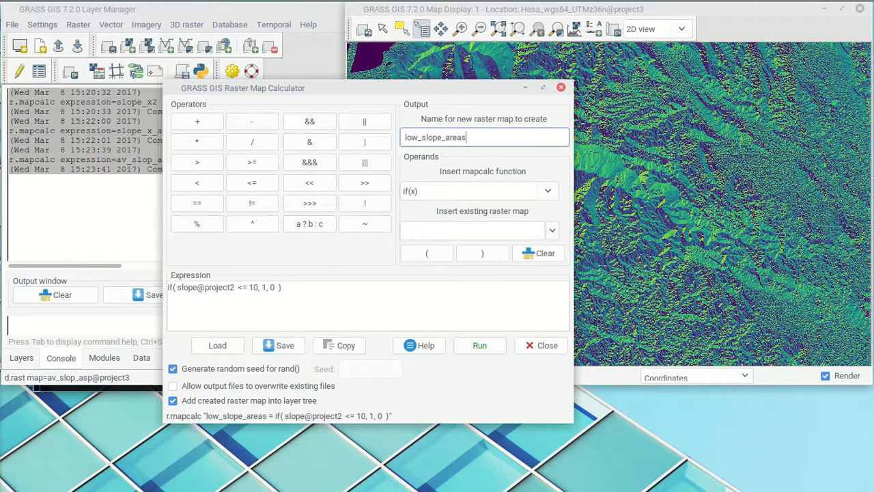
click(479, 345)
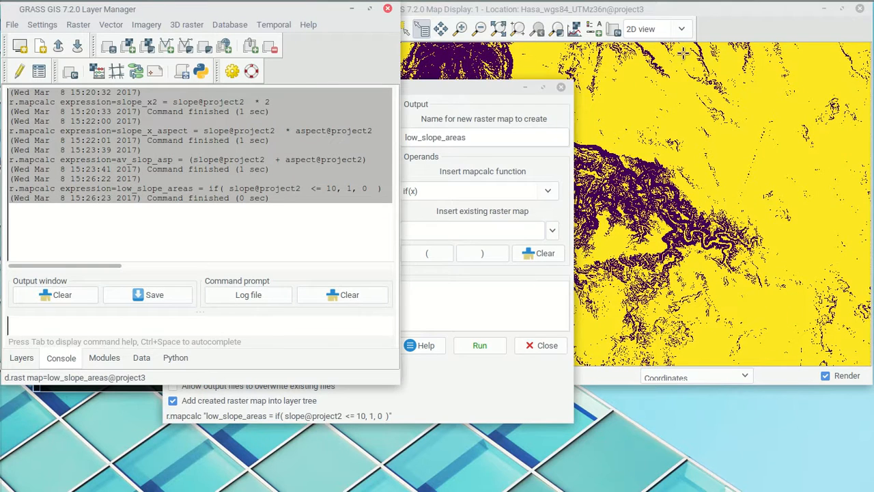
click(759, 31)
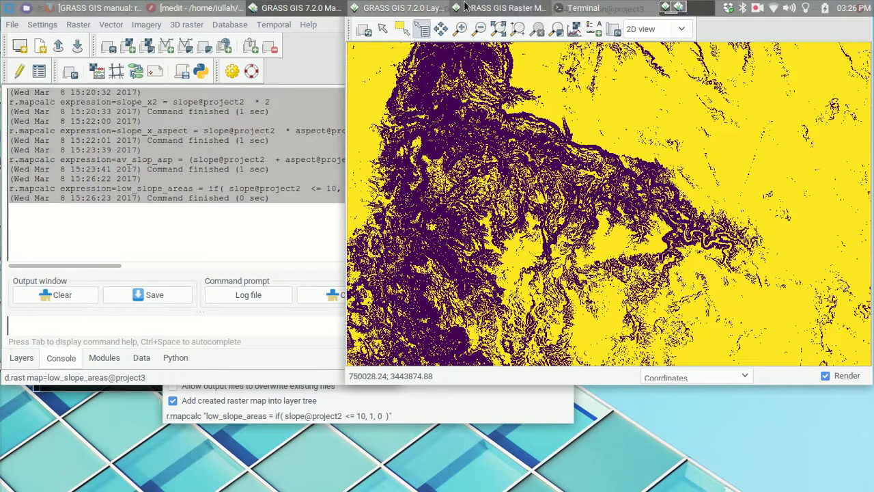
- Query the low_slope_areas raster at points in the dark and yellow areas to compare their cell values
click(446, 106)
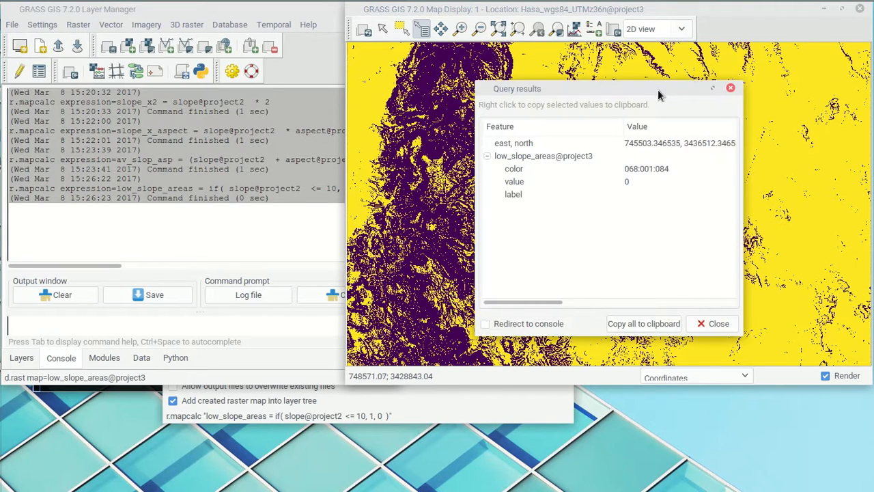
drag(662, 87, 254, 118)
click(629, 120)
click(622, 103)
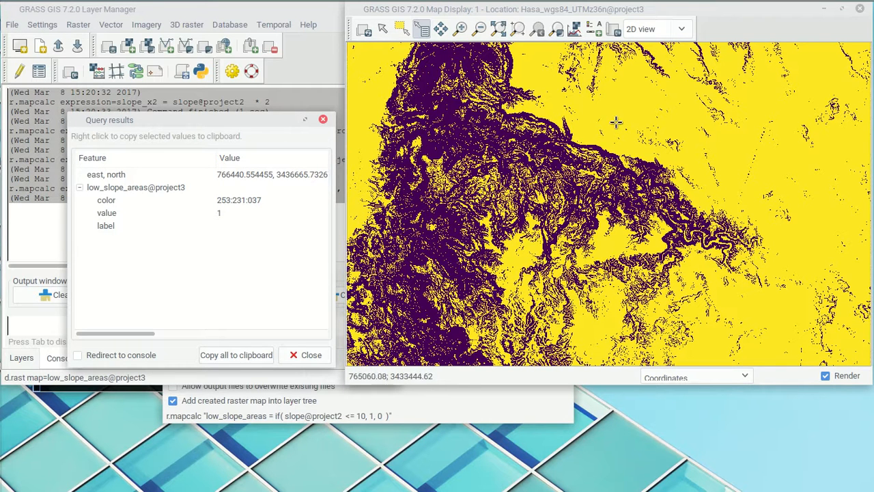
click(448, 103)
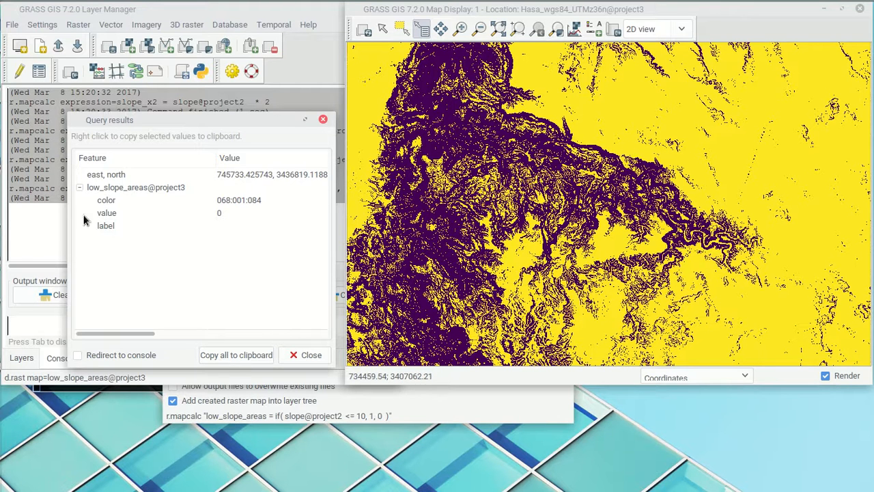
drag(210, 123, 268, 98)
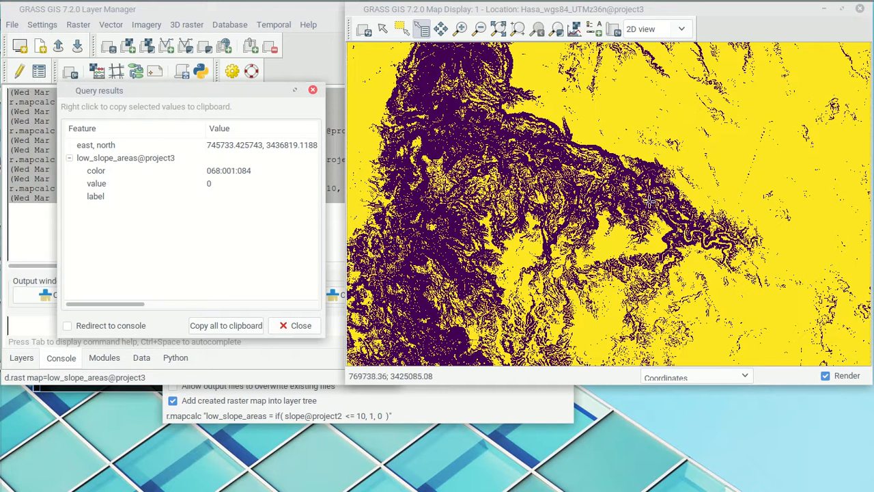
- Add the WHS_Villages vector map from the project2 mapset to the map layers
click(232, 9)
click(21, 357)
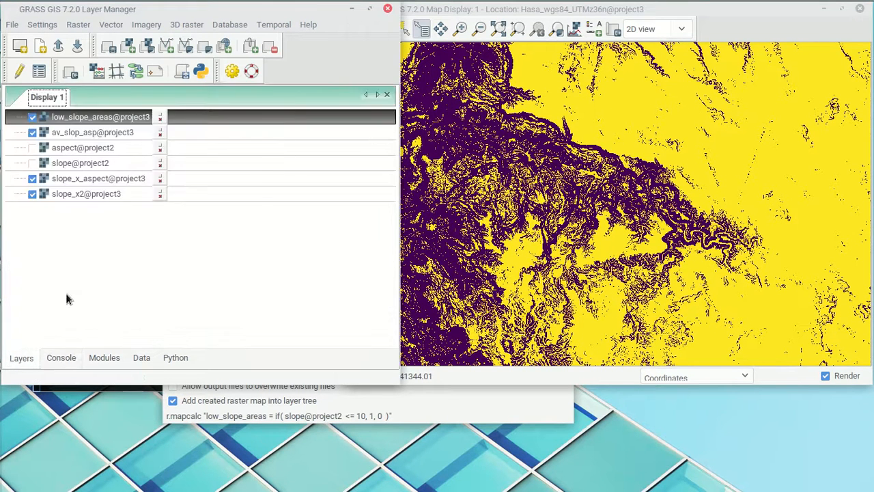
click(167, 47)
click(547, 165)
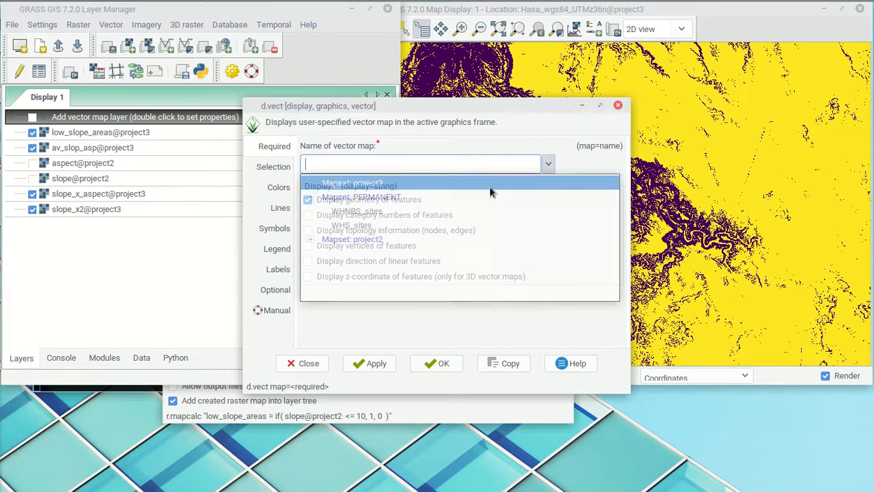
click(312, 239)
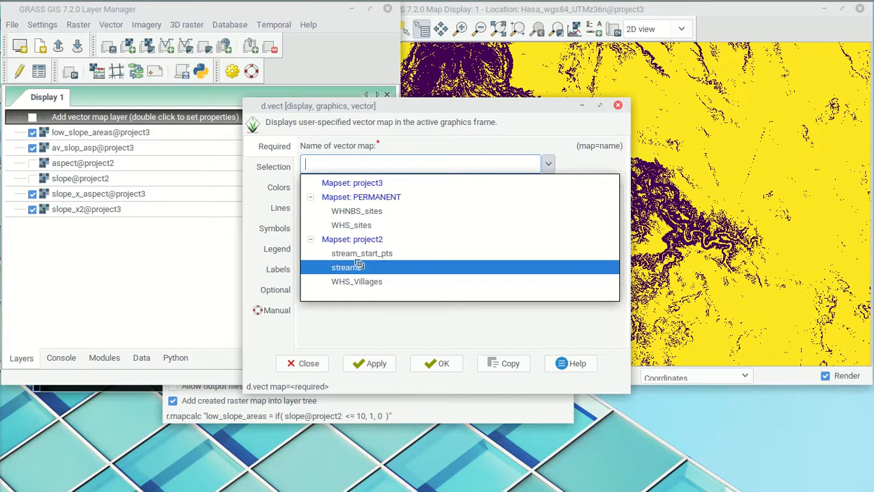
click(363, 282)
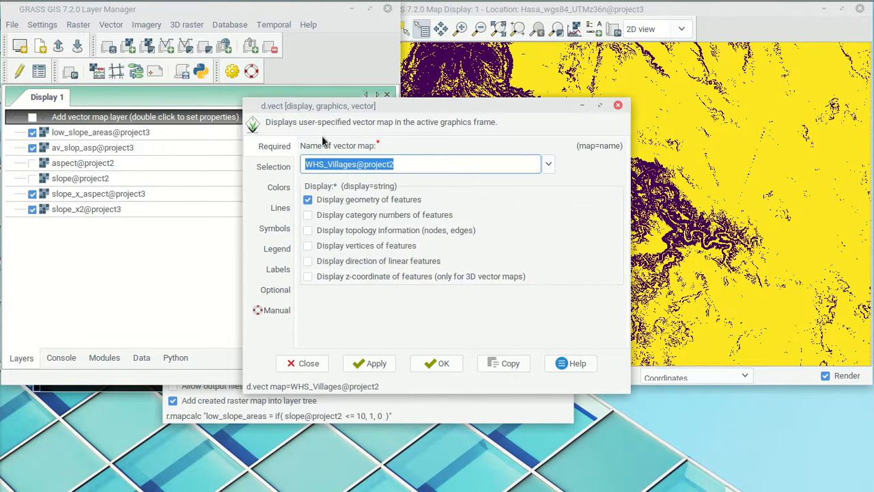
click(437, 363)
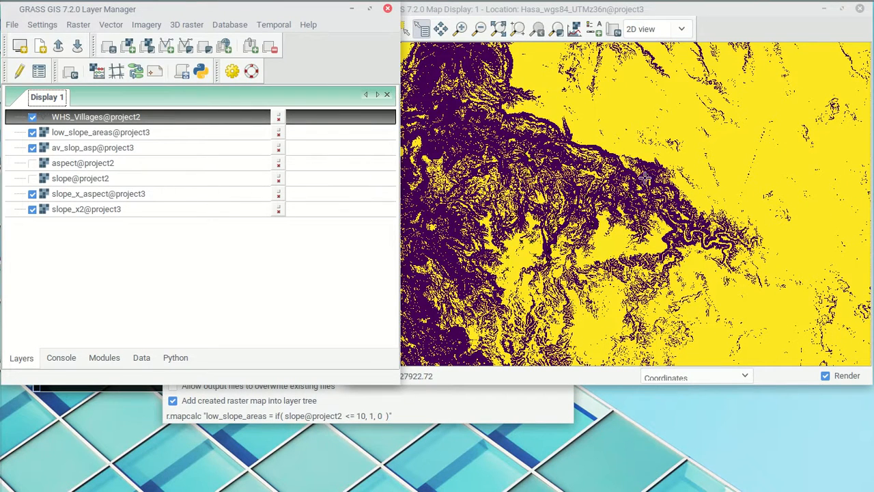
- Hide low_slope_areas, av_slop_asp, slope_x_aspect and slope_x2, and show the slope@project2 raster beneath the village points
click(32, 133)
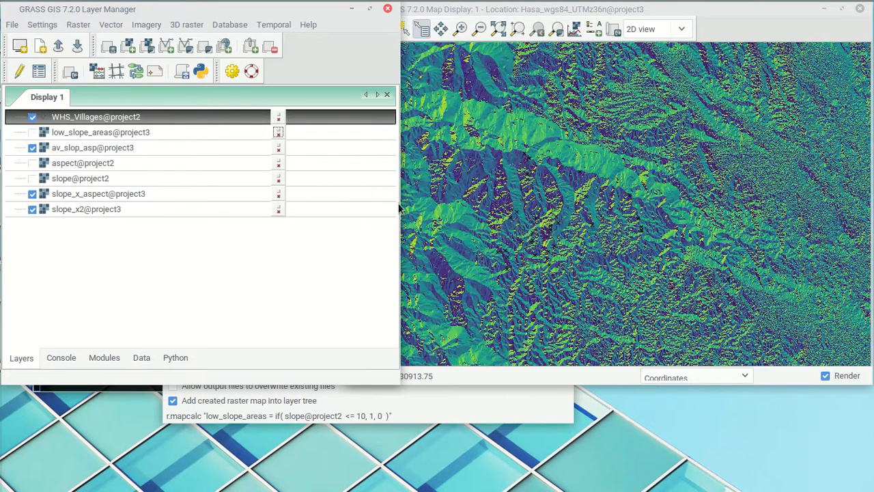
click(33, 147)
click(32, 194)
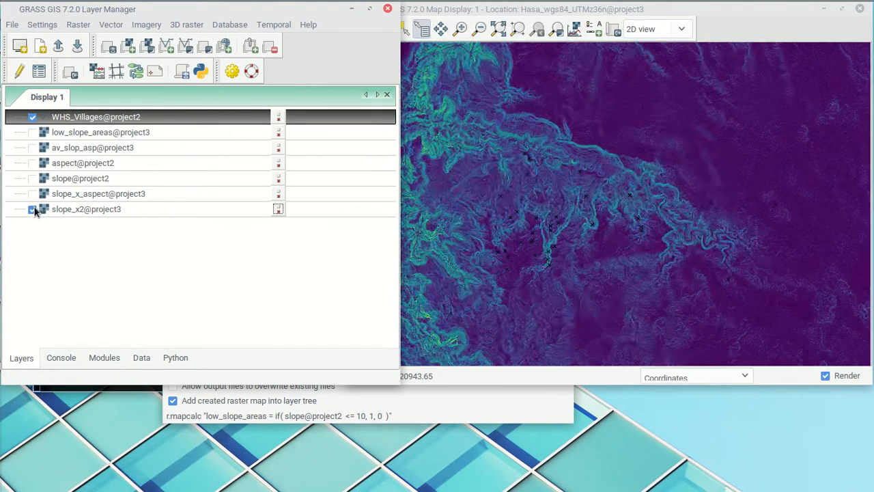
click(32, 209)
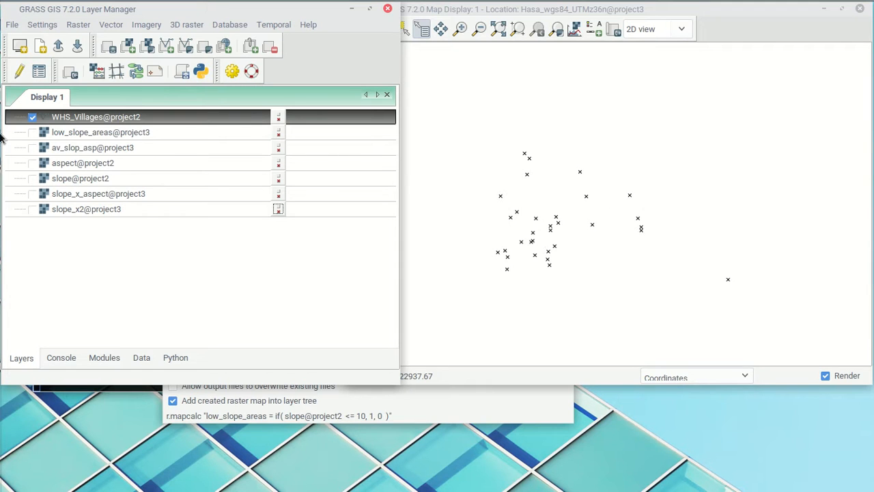
click(32, 178)
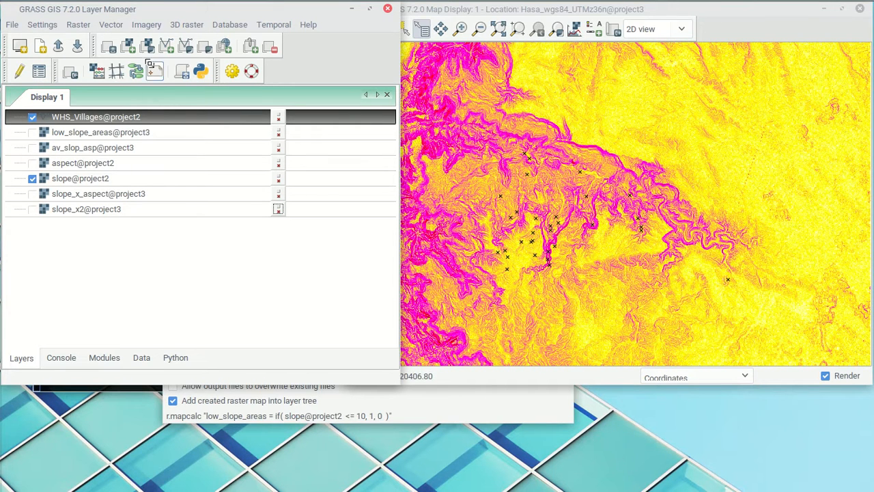
click(112, 25)
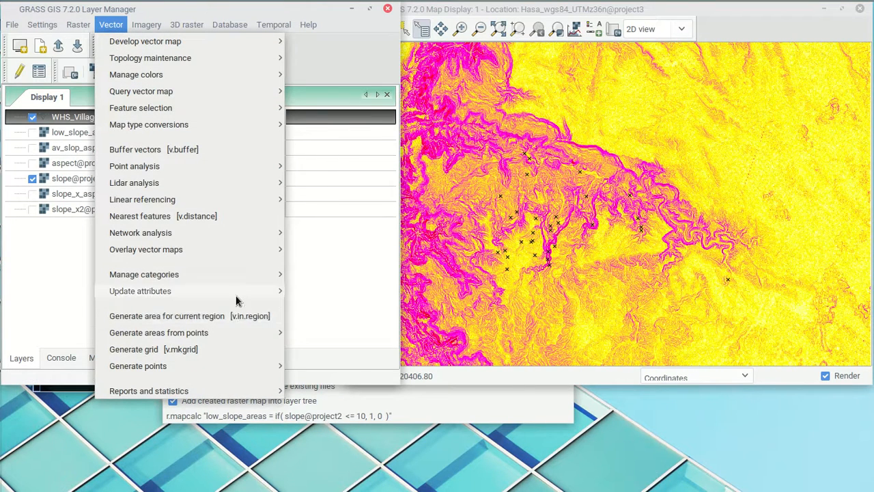
mouse_move(237, 290)
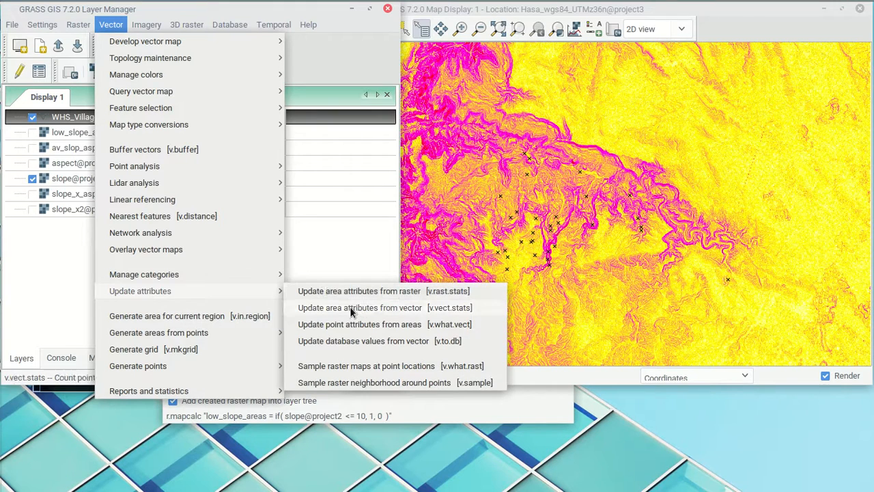
click(467, 368)
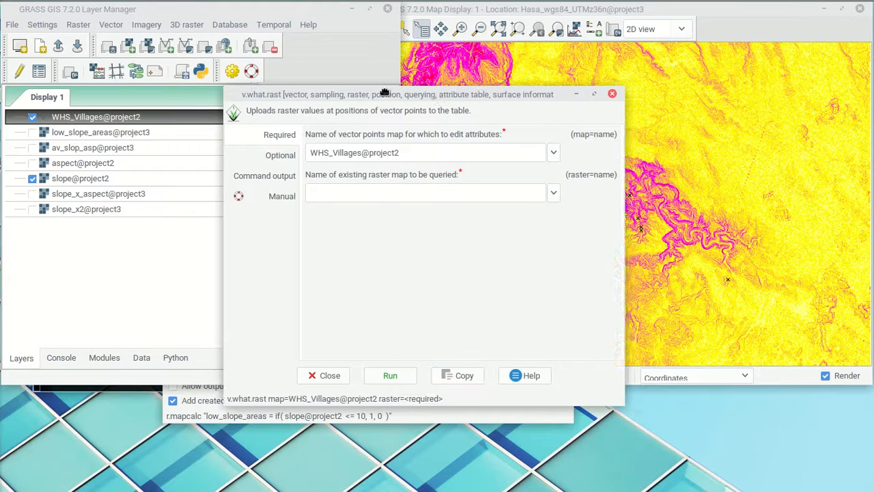
click(422, 194)
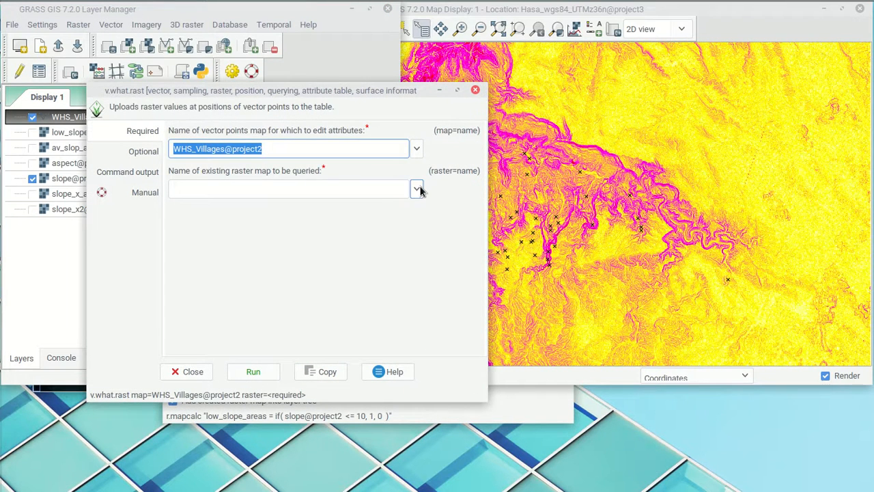
click(418, 191)
click(239, 265)
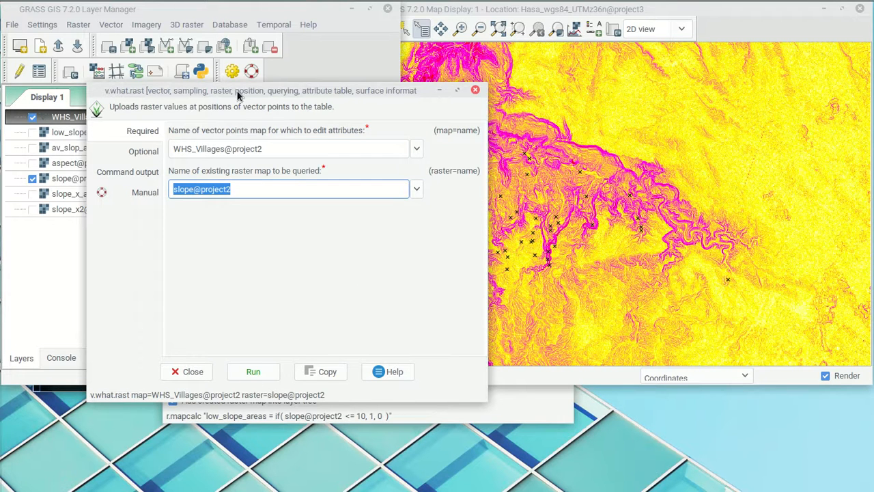
drag(246, 88, 247, 97)
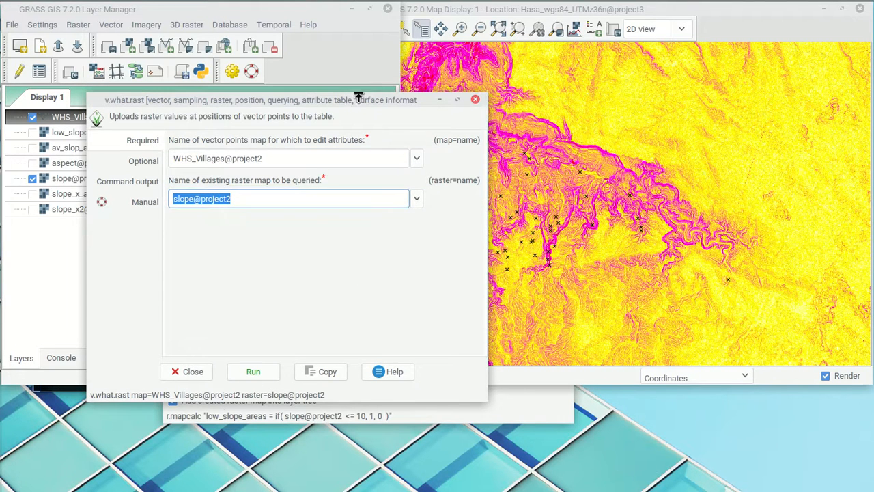
click(191, 373)
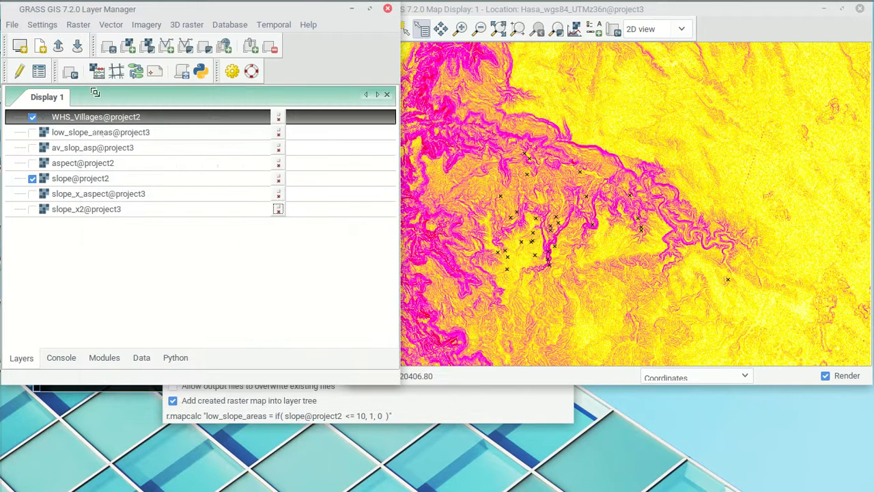
- Examine the WHS_Villages attribute table's stream distance columns, sorting the records by streams_sec
click(38, 71)
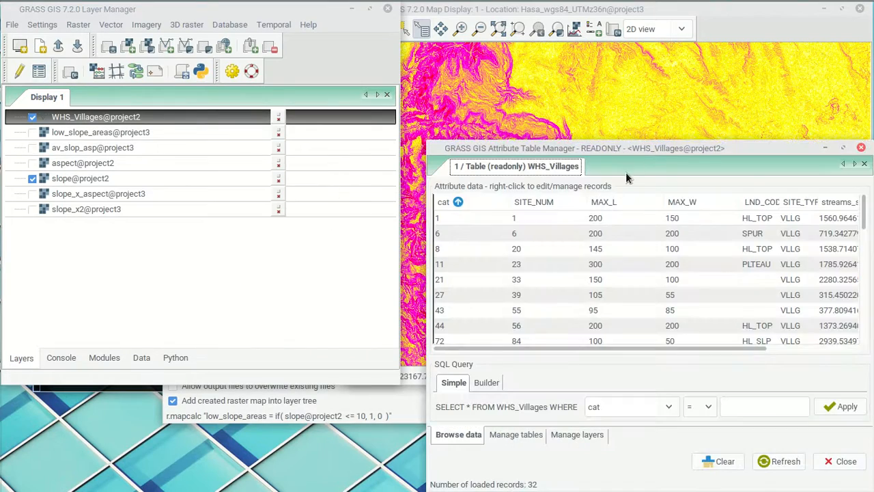
drag(631, 142, 183, 101)
drag(245, 311, 324, 312)
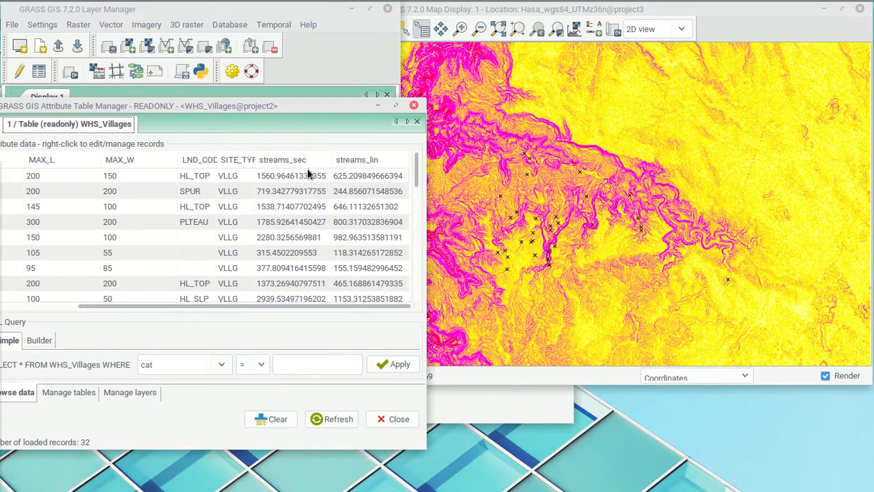
click(294, 163)
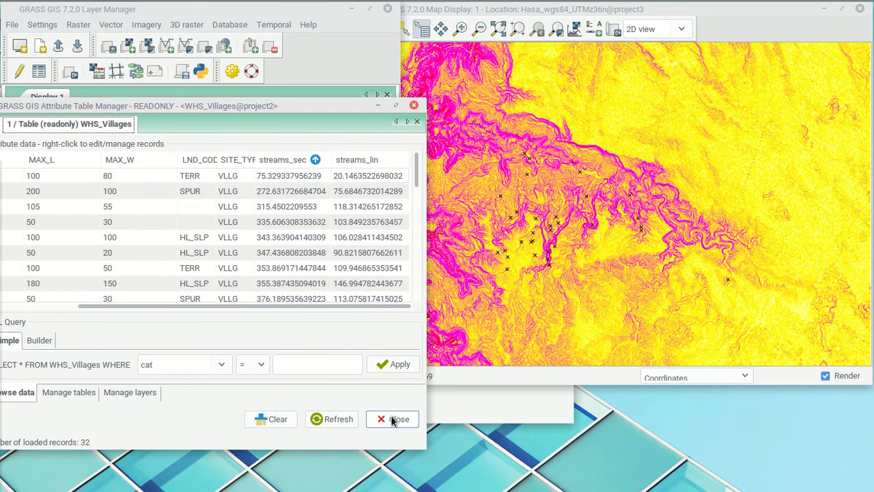
click(152, 31)
click(146, 24)
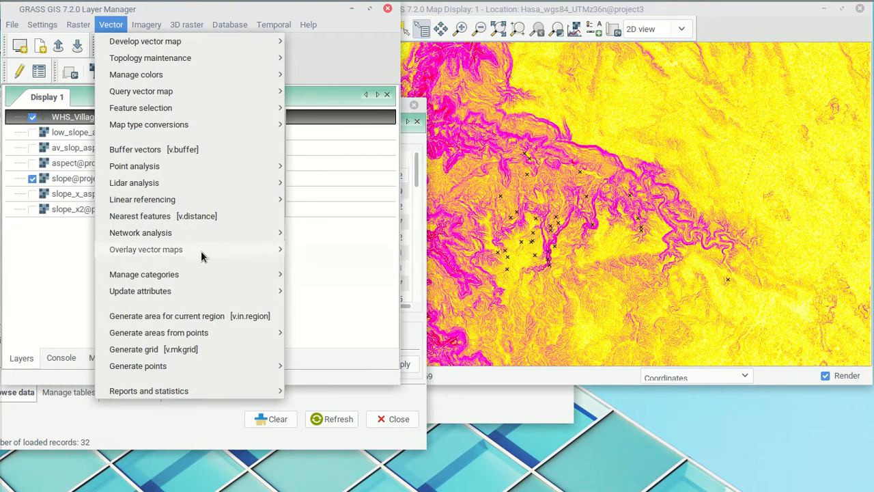
mouse_move(181, 278)
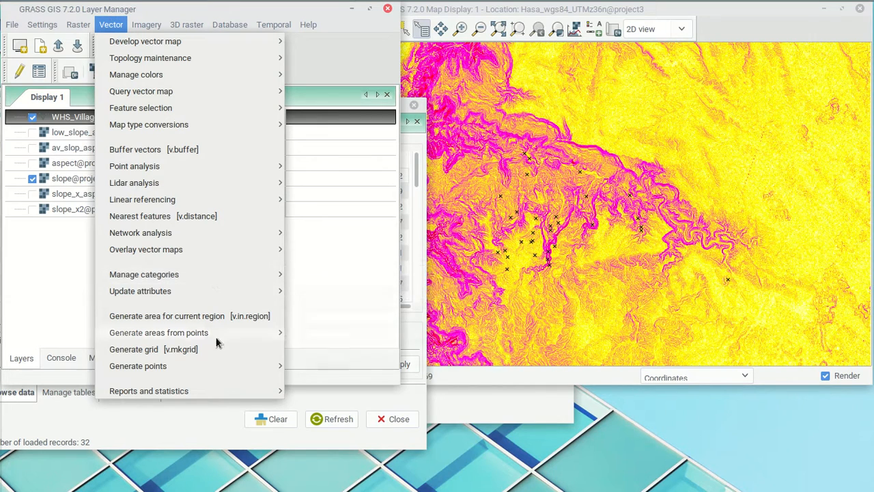
mouse_move(221, 401)
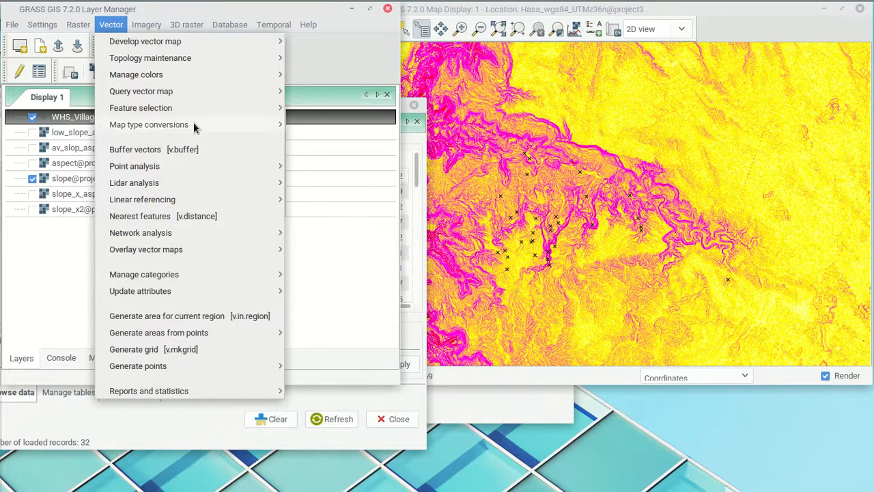
mouse_move(197, 95)
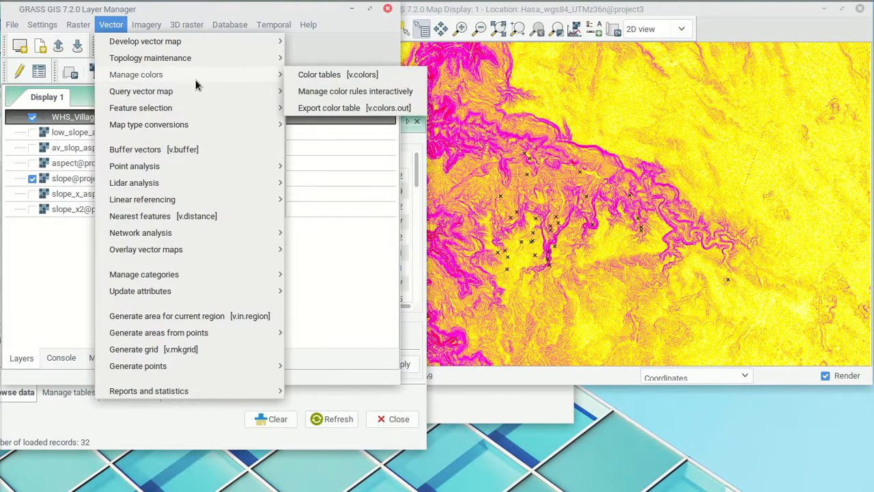
click(56, 406)
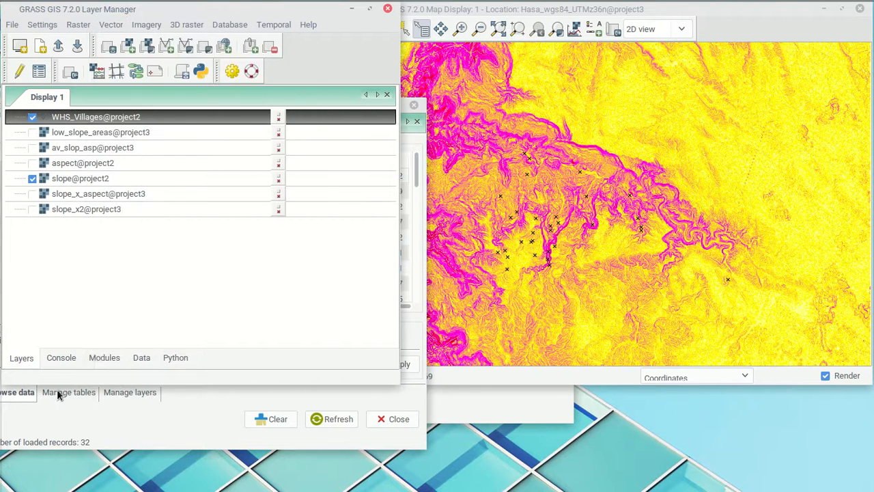
- Start the v.univar module from the command console and choose WHS_Villages@project2 as its vector map
drag(195, 8, 235, 8)
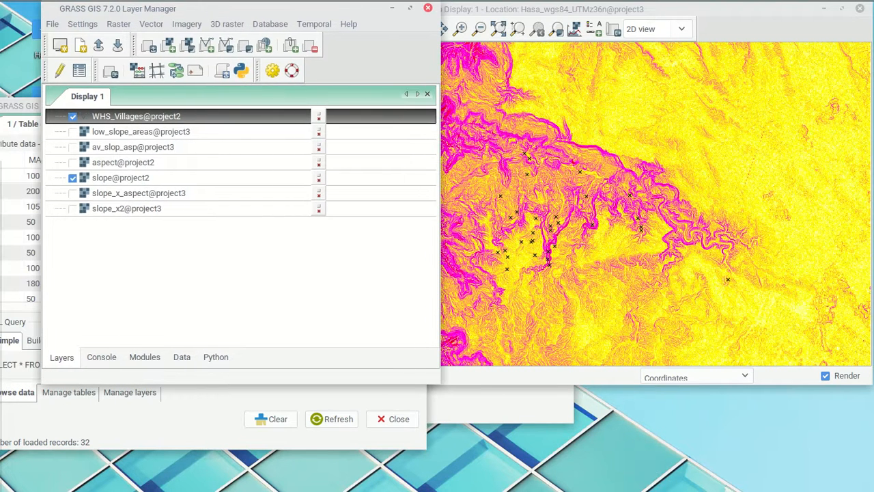
click(101, 358)
text(v.univar)
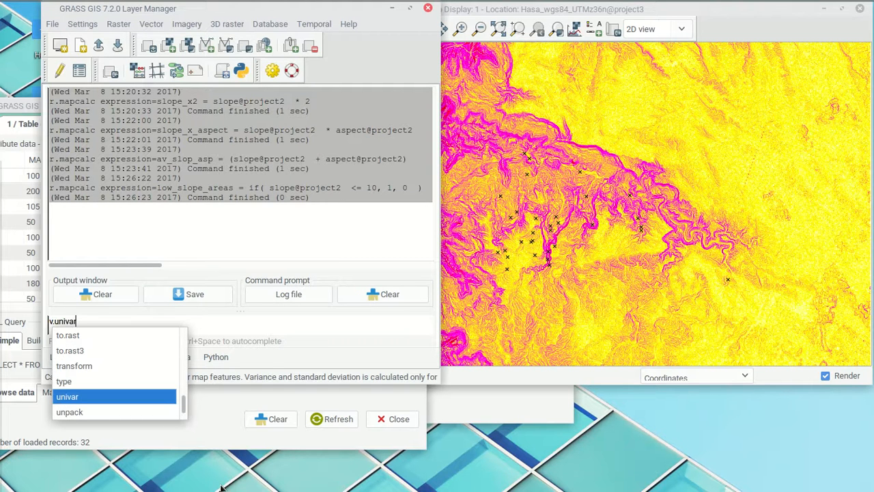
key(Return)
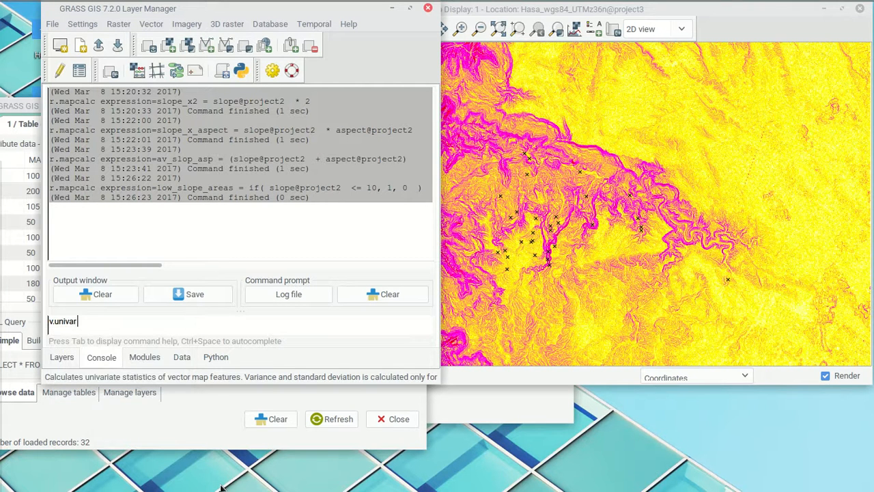
key(Return)
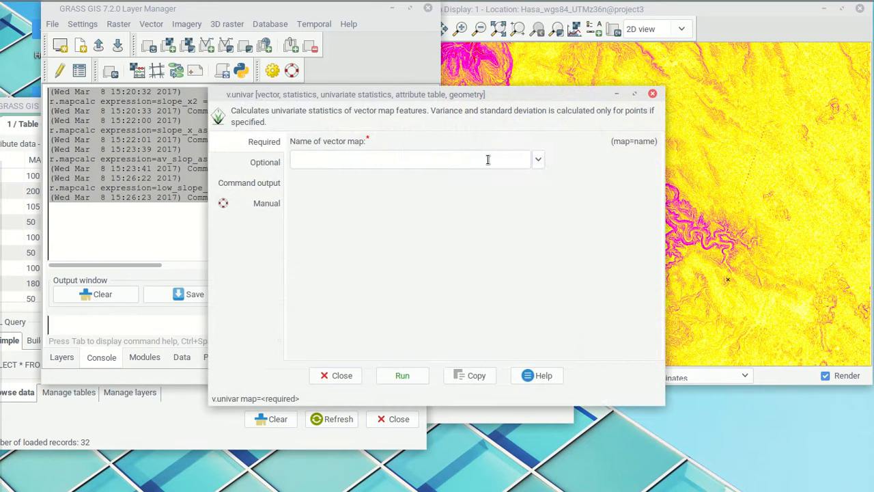
click(538, 161)
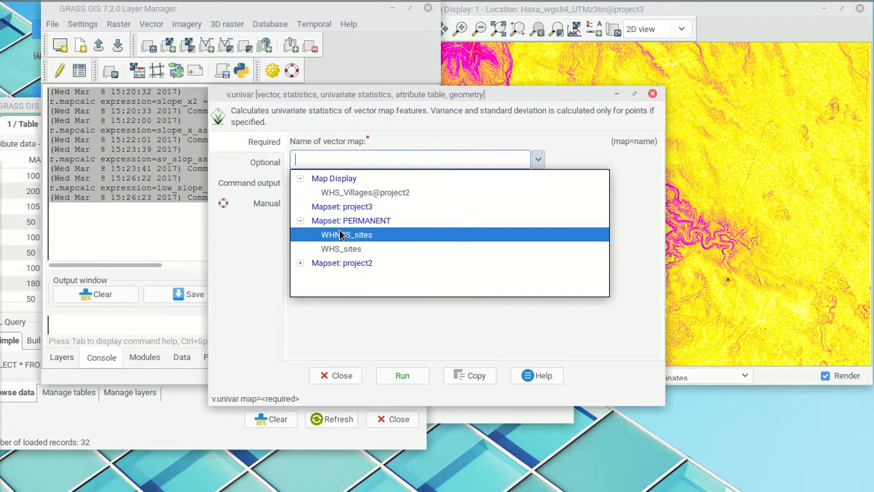
click(318, 193)
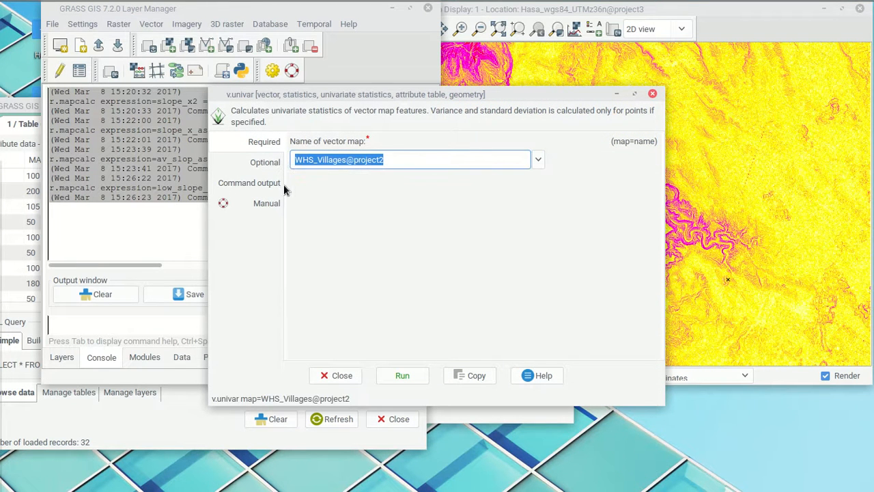
- Compute univariate statistics for the streams_sec attribute column of the villages map
click(267, 167)
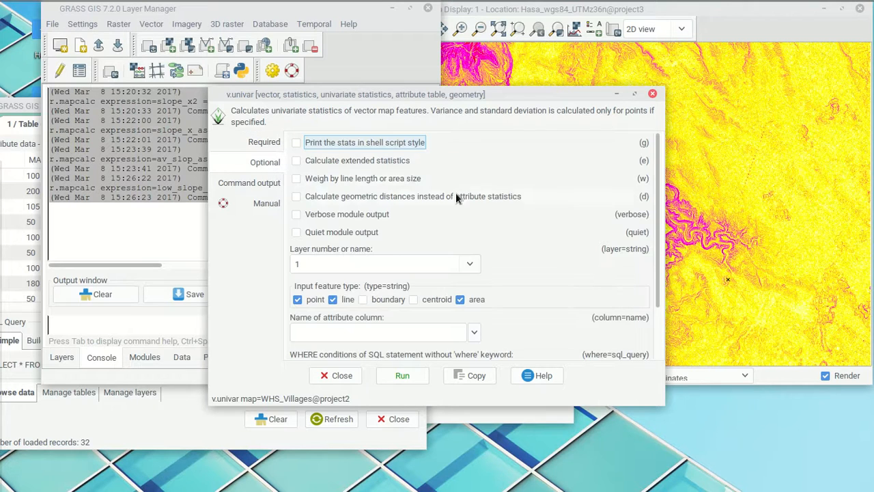
click(473, 335)
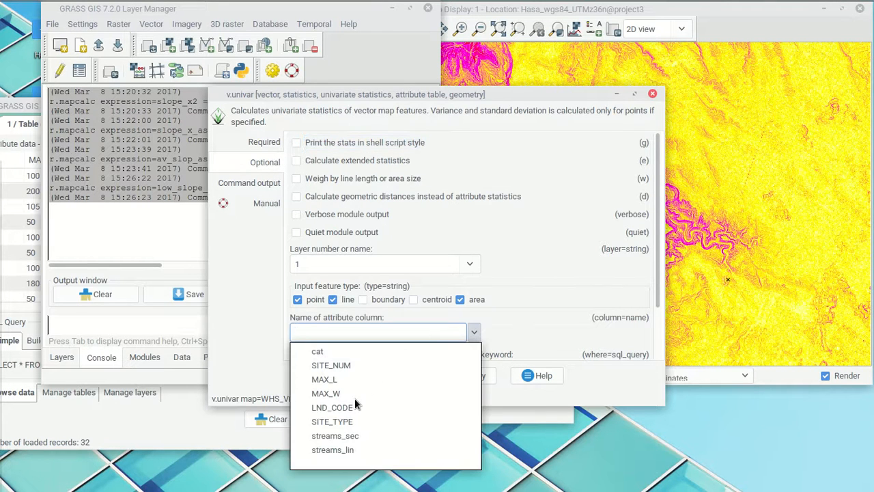
click(342, 435)
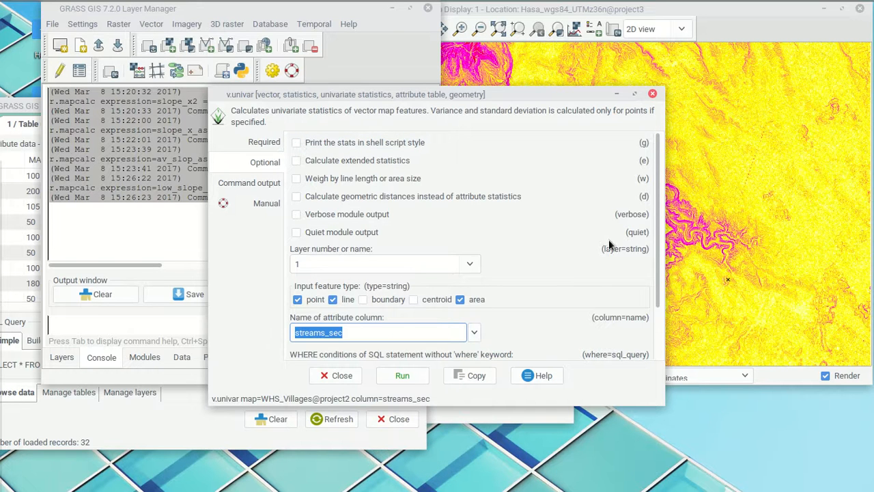
drag(661, 181, 653, 254)
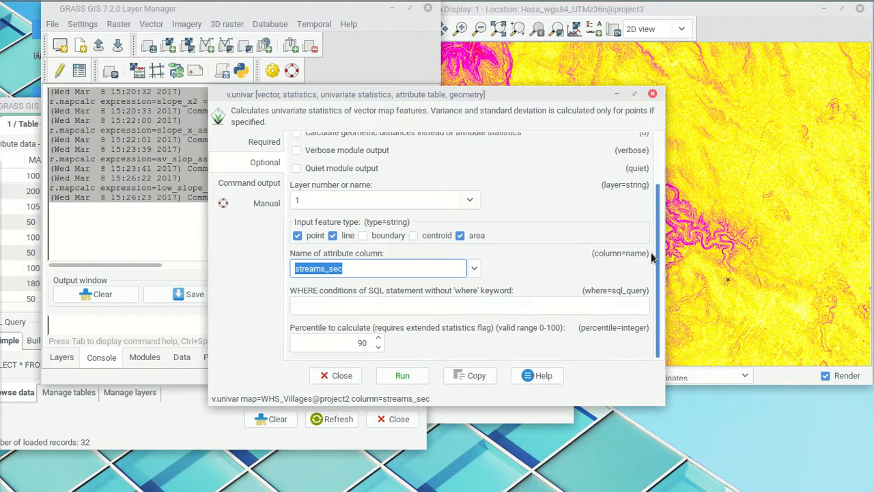
click(393, 378)
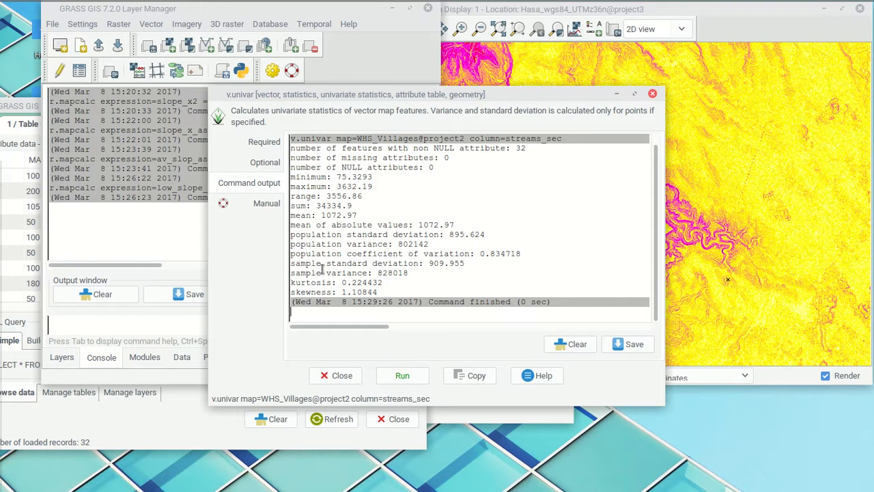
- Highlight the mean and the sample standard deviation in the streams_sec statistics, and close the v.univar window
drag(322, 215, 366, 213)
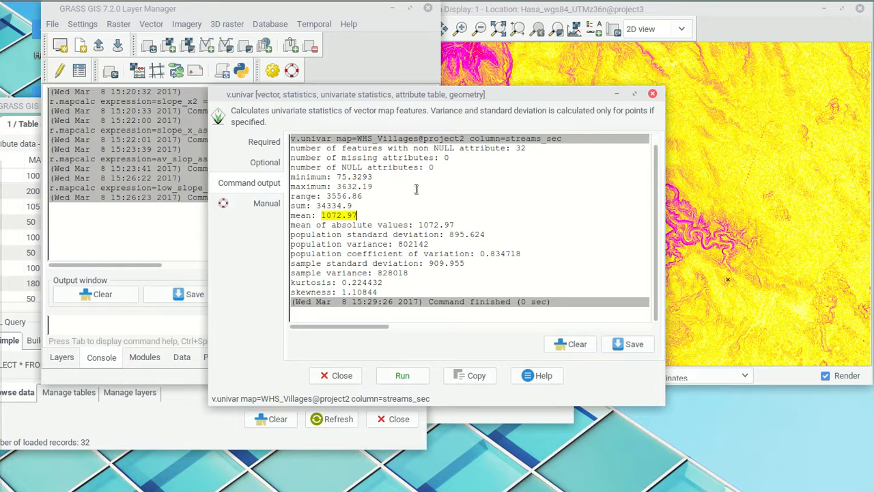
drag(441, 95, 283, 100)
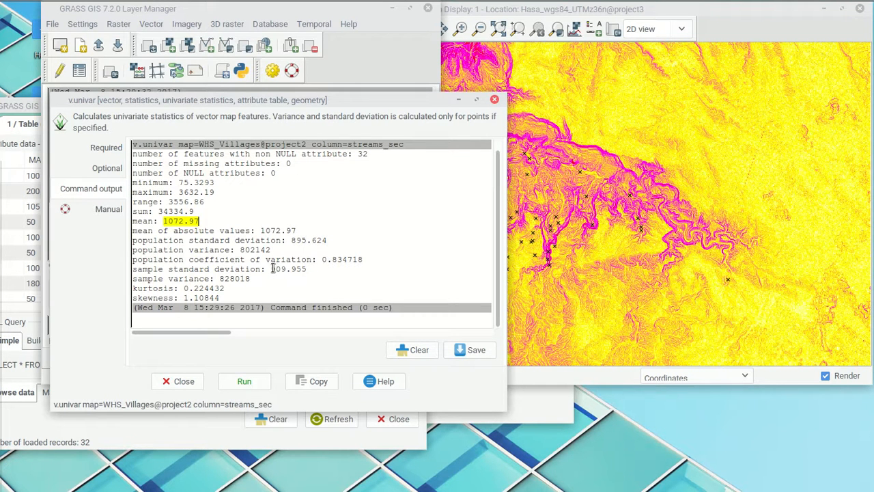
drag(272, 268, 305, 268)
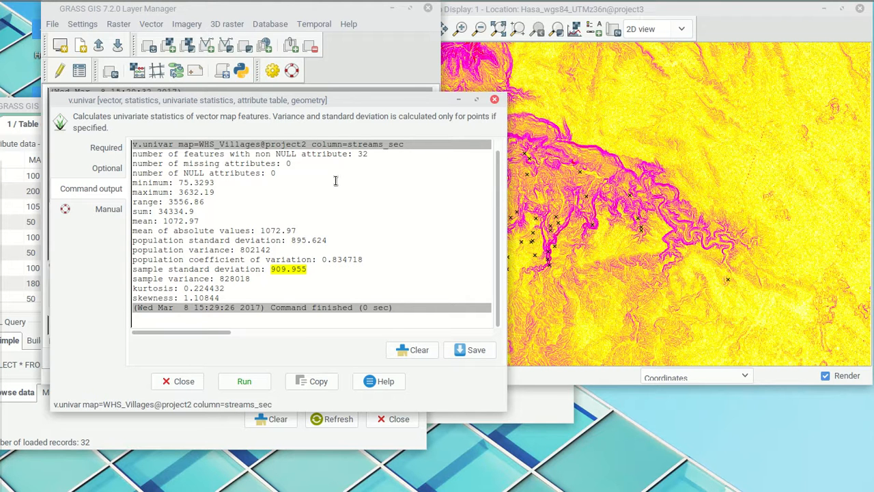
click(495, 99)
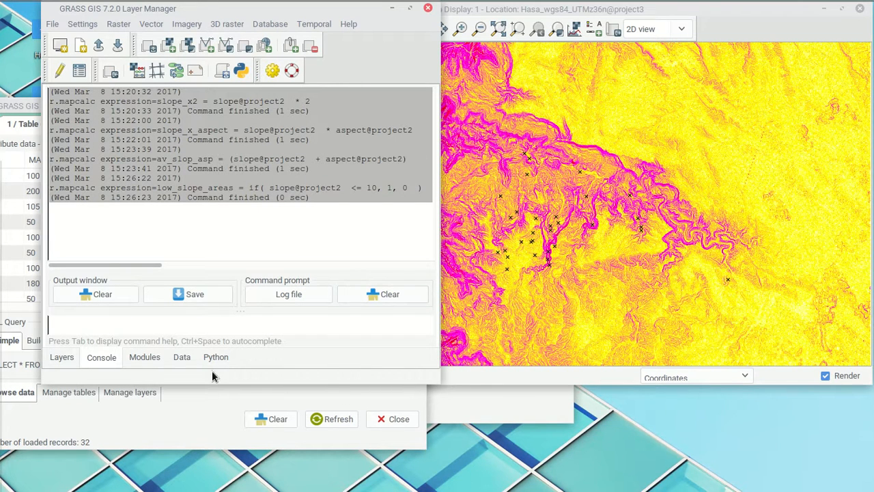
- Replace the low_slope_areas expression in the Raster Map Calculator with the streams_walking_seconds@project2 raster
click(427, 5)
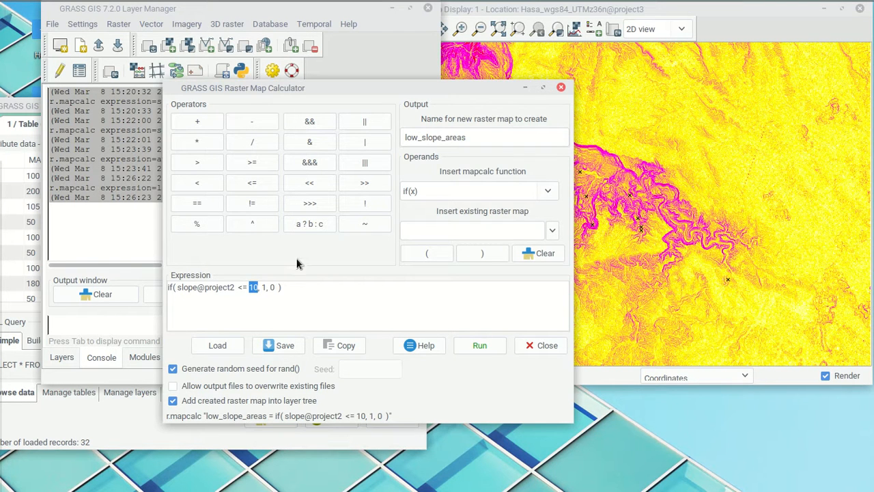
drag(326, 284, 89, 255)
key(BackSpace)
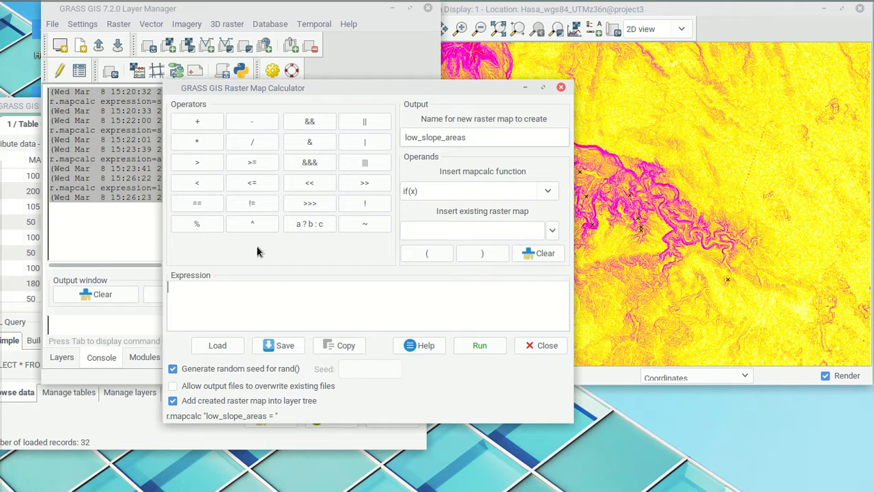
click(552, 230)
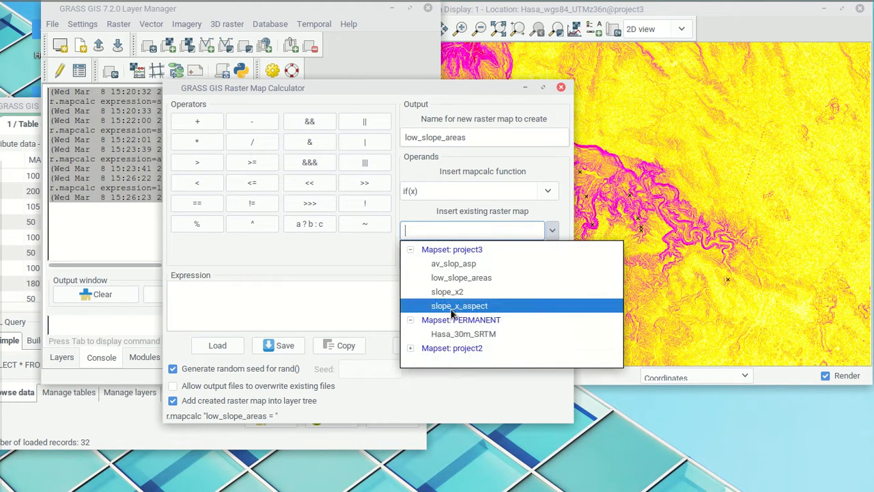
click(411, 349)
scroll(478, 314, down, 4)
scroll(486, 318, down, 1)
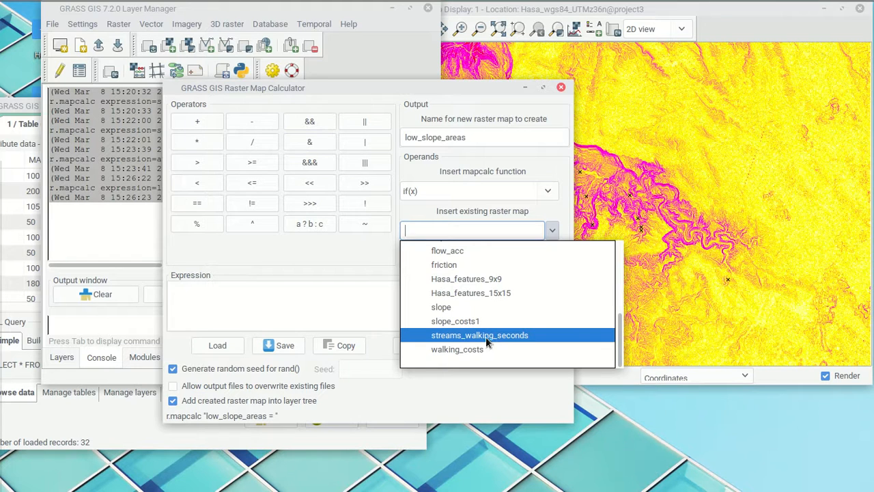
click(485, 335)
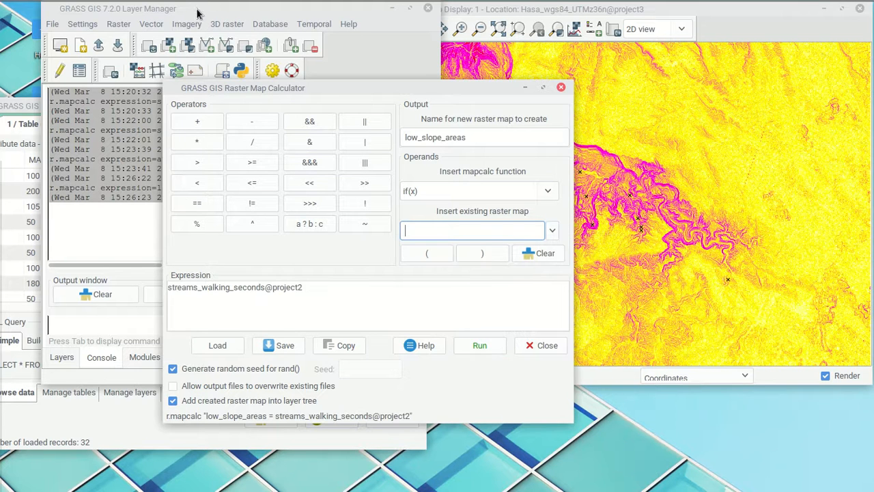
- Move the Raster Map Calculator clear of the Layer Manager and close the leftover query results window
drag(348, 88, 649, 94)
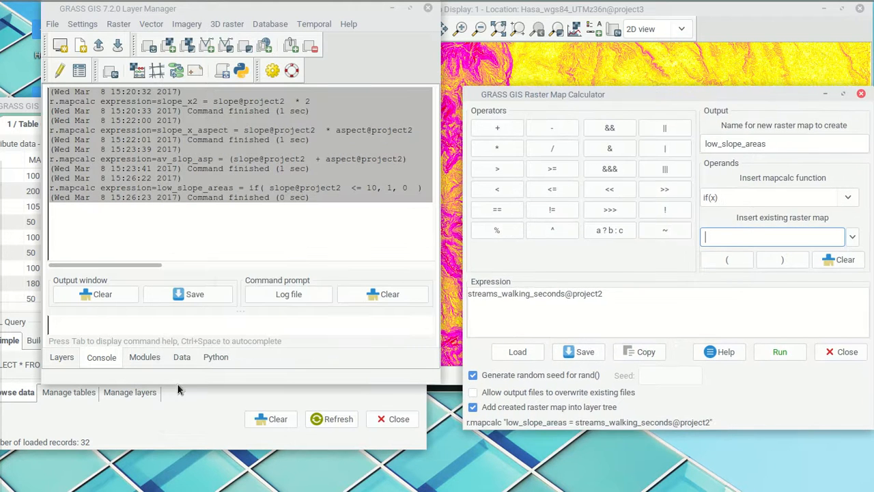
mouse_move(410, 5)
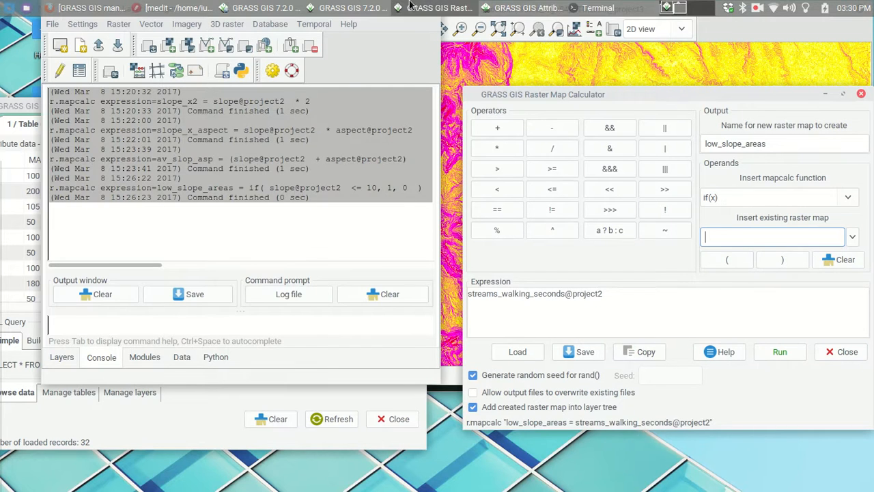
click(523, 8)
click(437, 8)
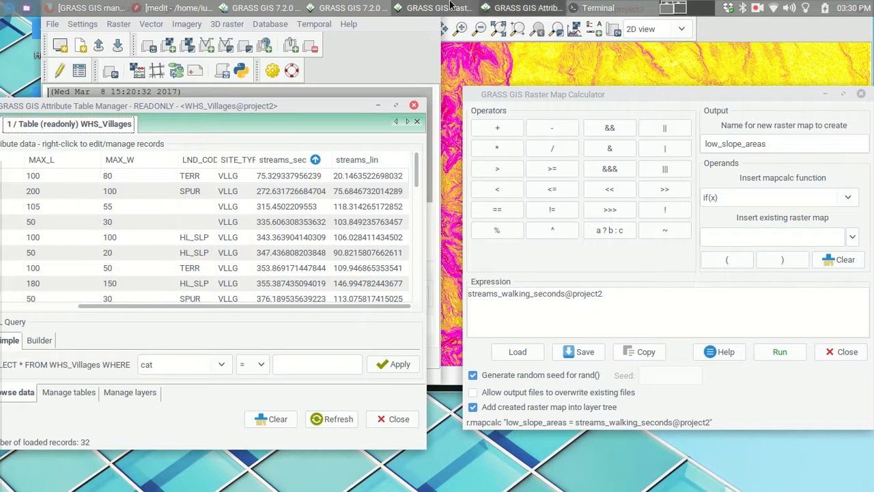
click(266, 7)
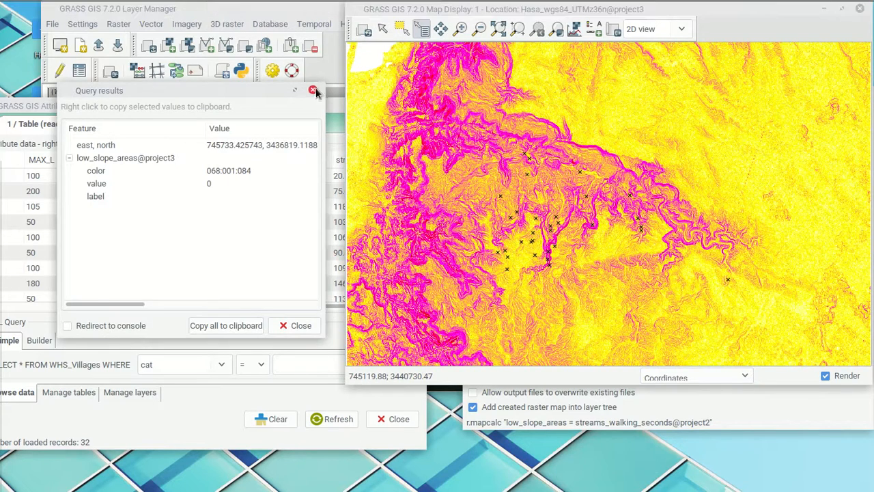
click(313, 90)
- Reopen v.univar from the Layer Manager console with WHS_Villages@project2 as the vector map
click(305, 16)
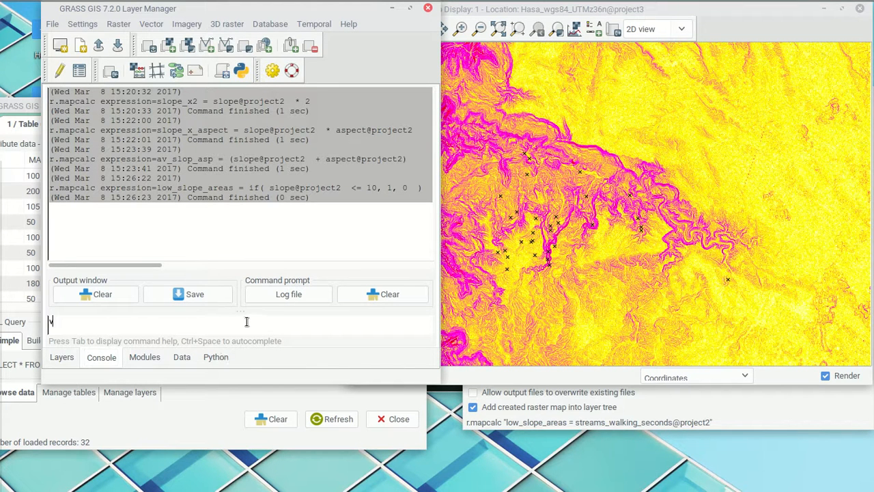
text(.univ)
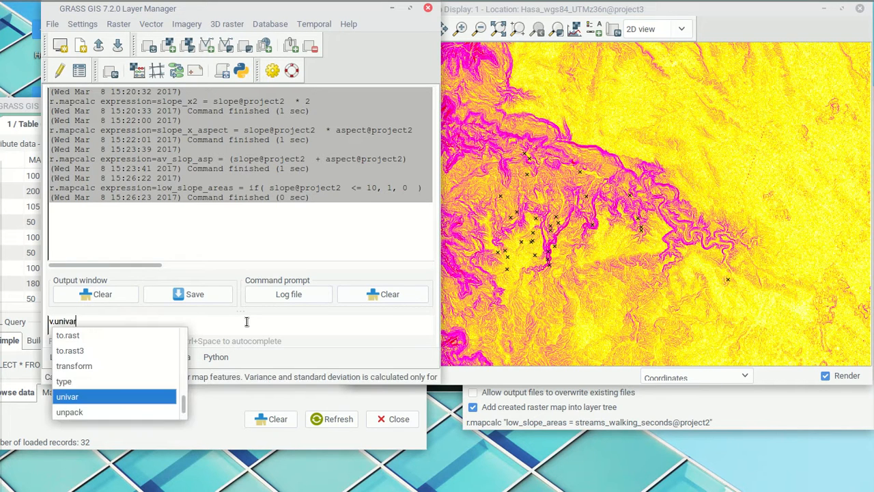
text(ar)
key(Return)
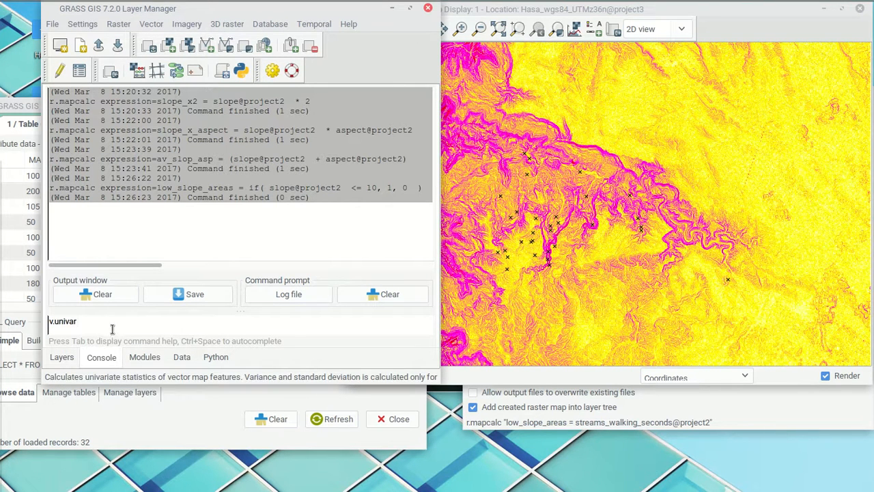
key(Return)
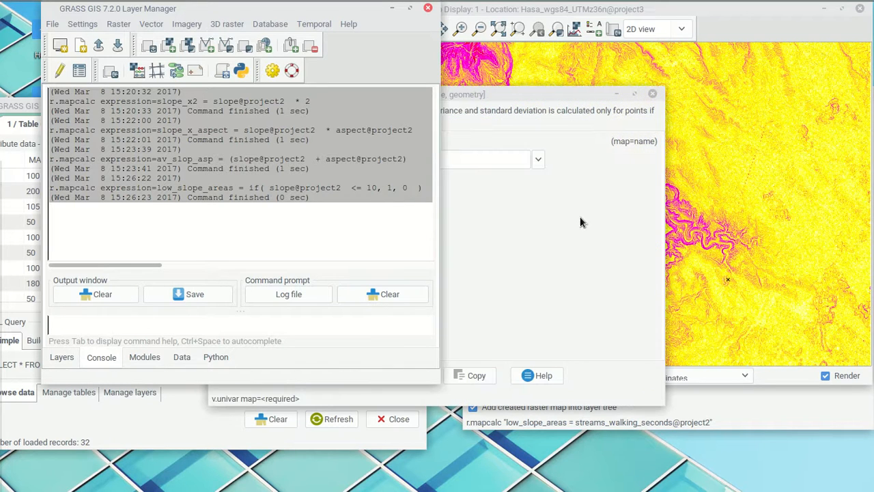
click(508, 170)
click(544, 168)
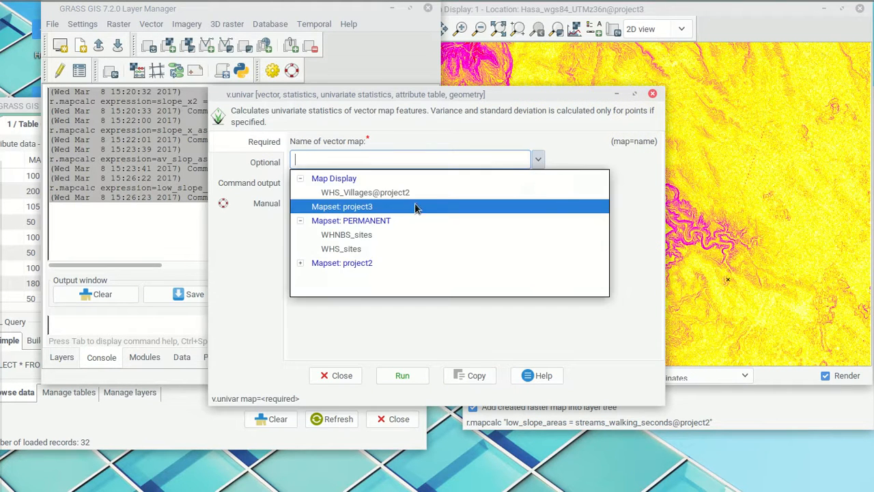
click(370, 192)
- Rerun the univariate statistics on the streams_sec column and highlight the mean in the output
click(268, 163)
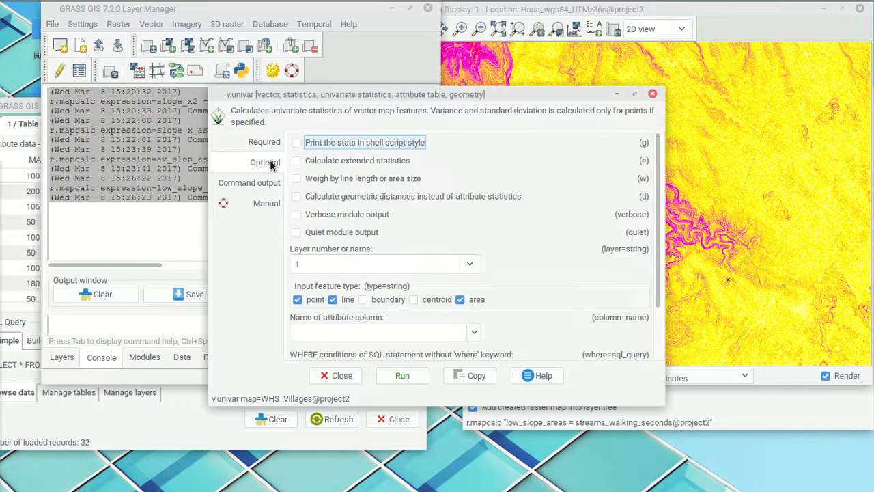
click(474, 333)
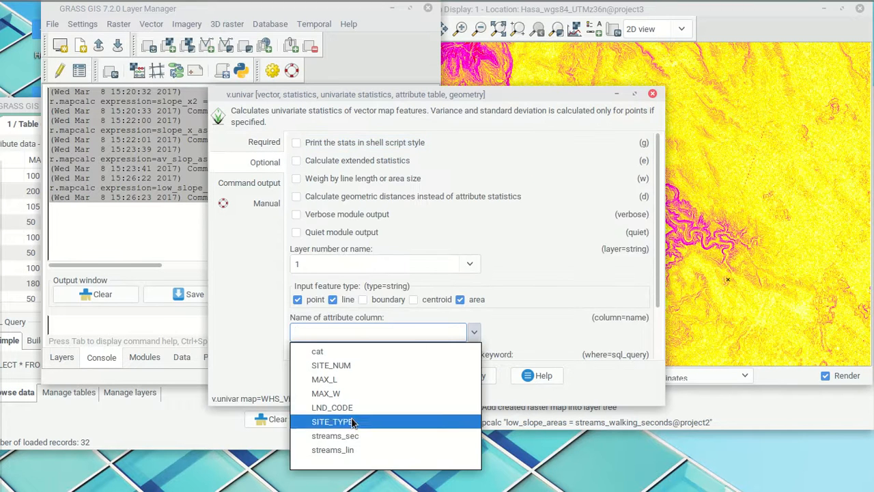
click(344, 436)
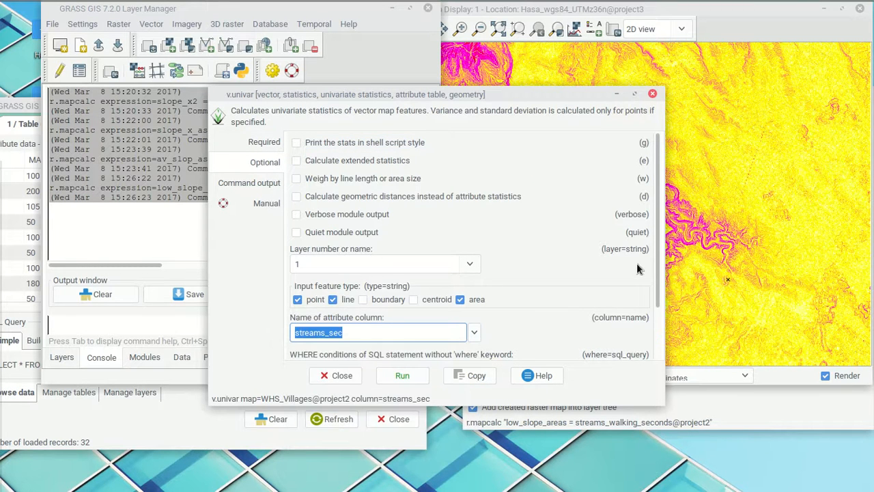
scroll(654, 230, down, 2)
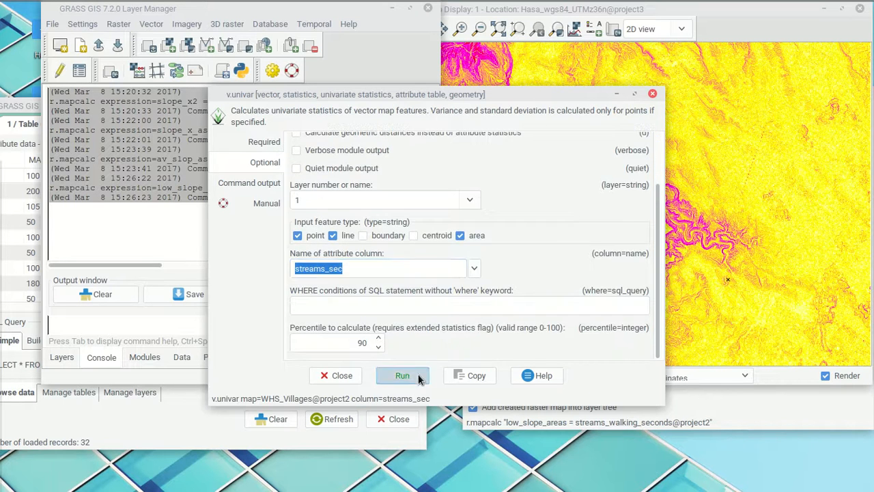
click(403, 376)
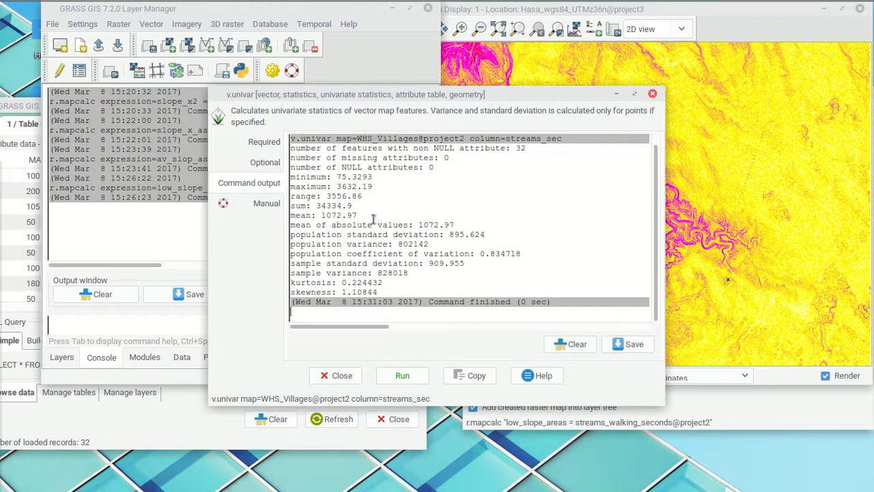
drag(320, 216, 383, 217)
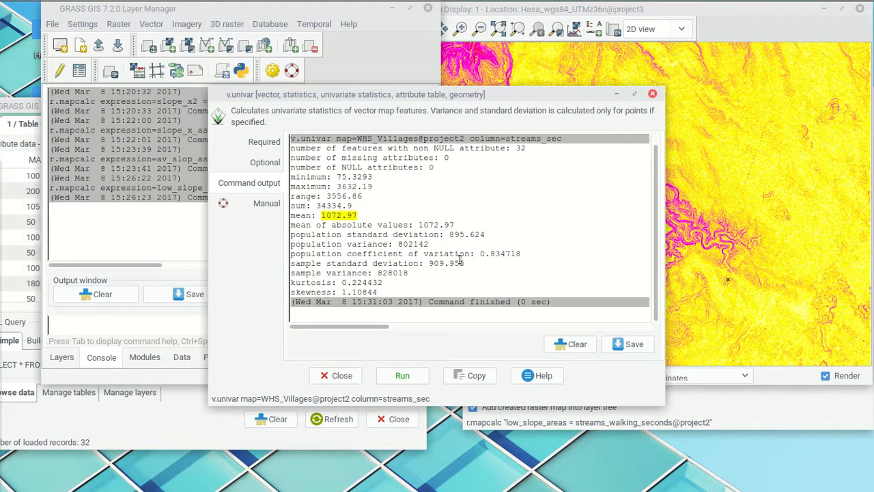
- Highlight the sample standard deviation in the v.univar output, then open the desktop calculator and place it beside the statistics
drag(425, 264, 466, 265)
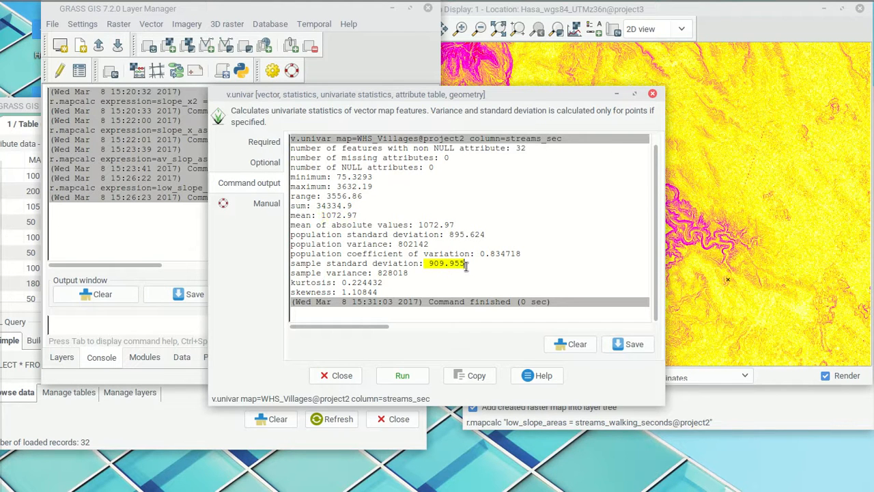
mouse_move(3, 329)
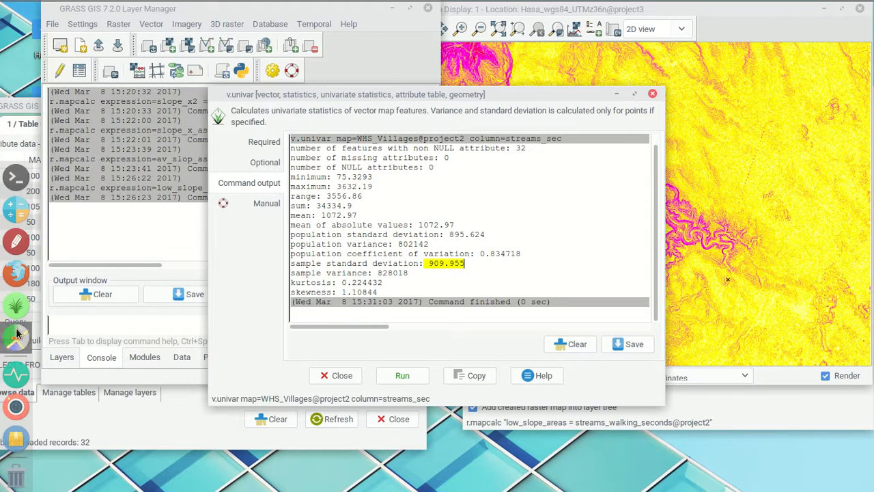
click(17, 212)
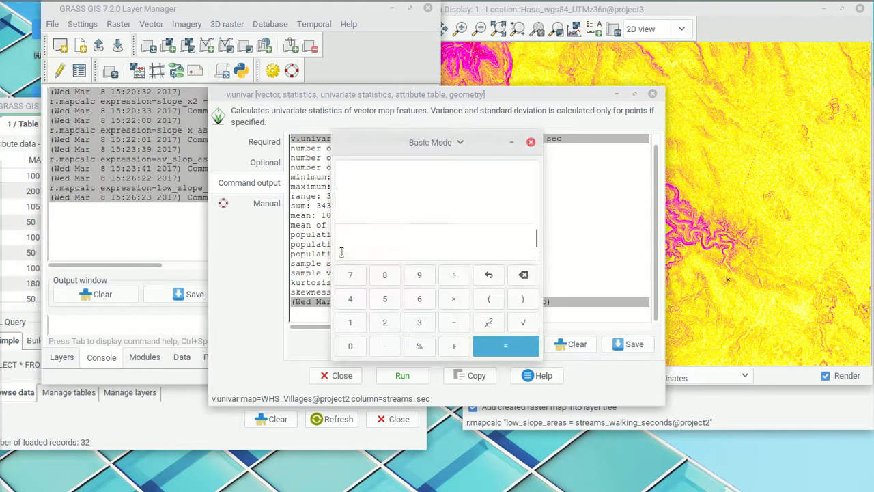
drag(412, 137, 61, 118)
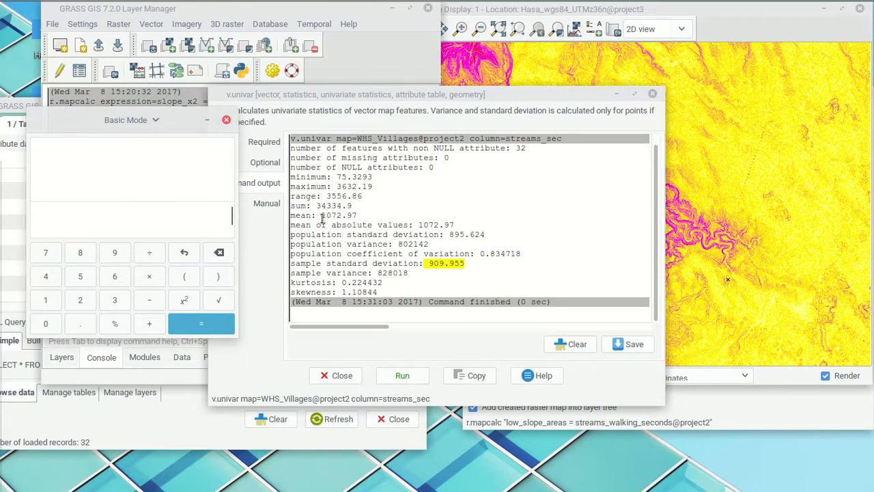
- Copy the mean value 1072.97 from the v.univar output into the desktop calculator
drag(321, 215, 355, 214)
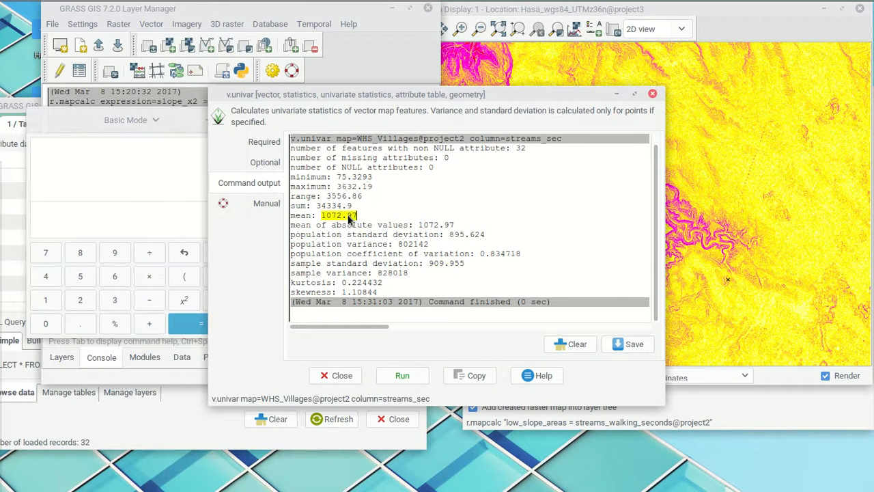
right_click(348, 217)
click(369, 283)
click(127, 185)
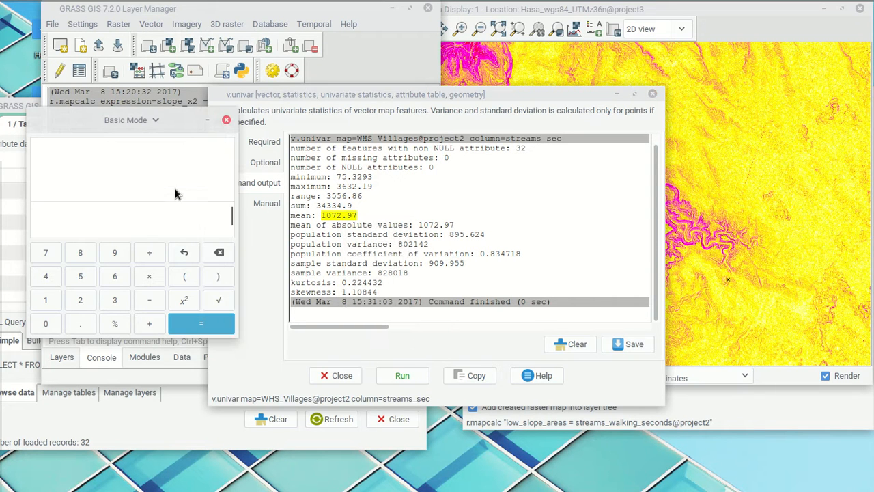
right_click(207, 205)
click(234, 295)
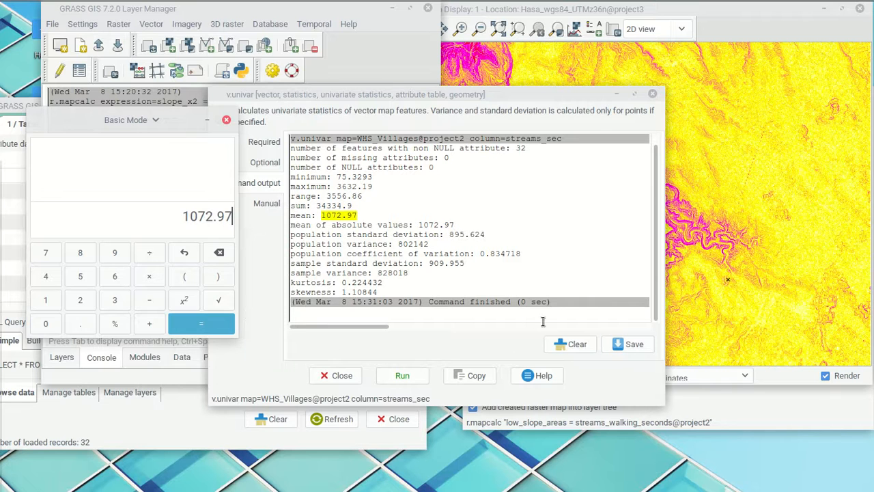
- Subtract the sample standard deviation 909.955, copied from the v.univar output, from the mean in the calculator
text(-)
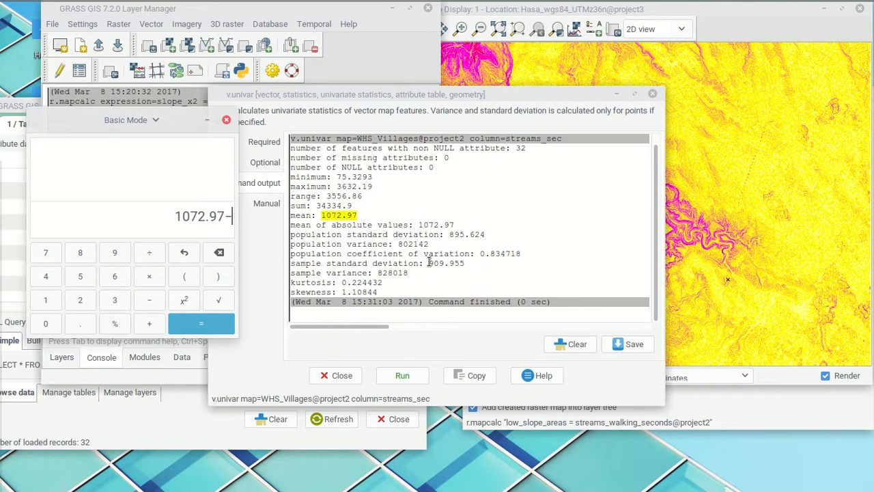
drag(429, 263, 464, 264)
right_click(463, 264)
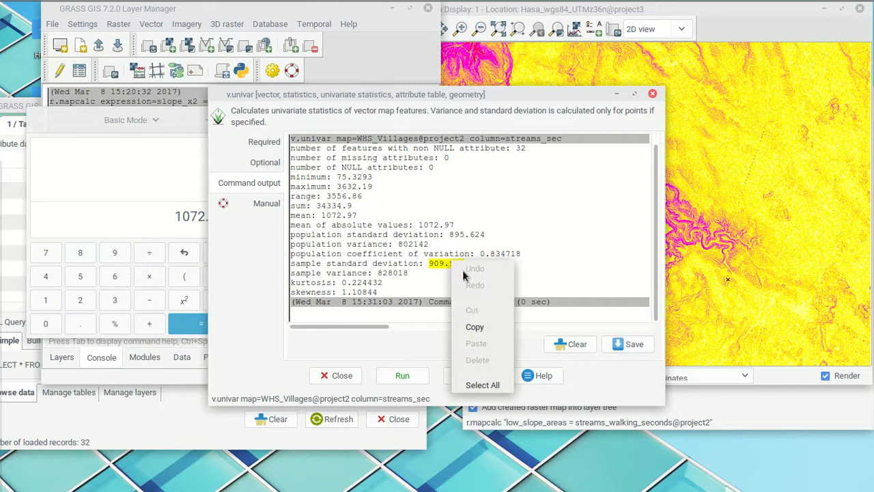
click(475, 326)
click(178, 194)
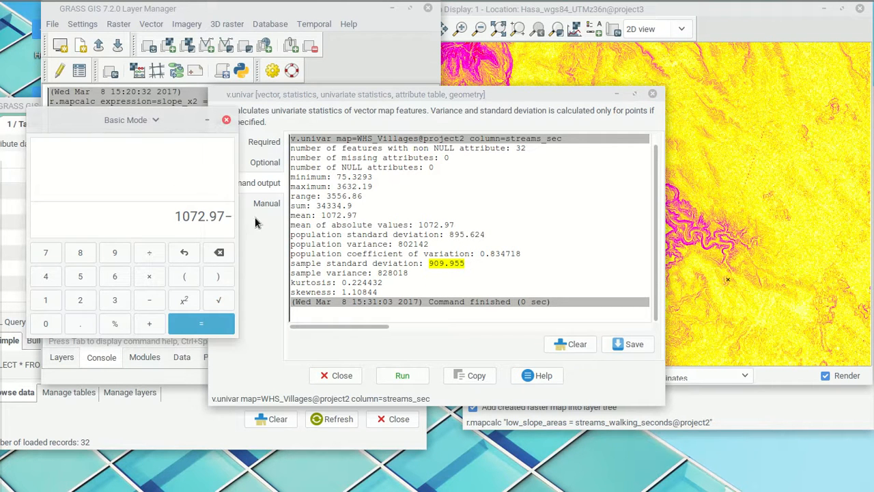
right_click(235, 218)
click(268, 307)
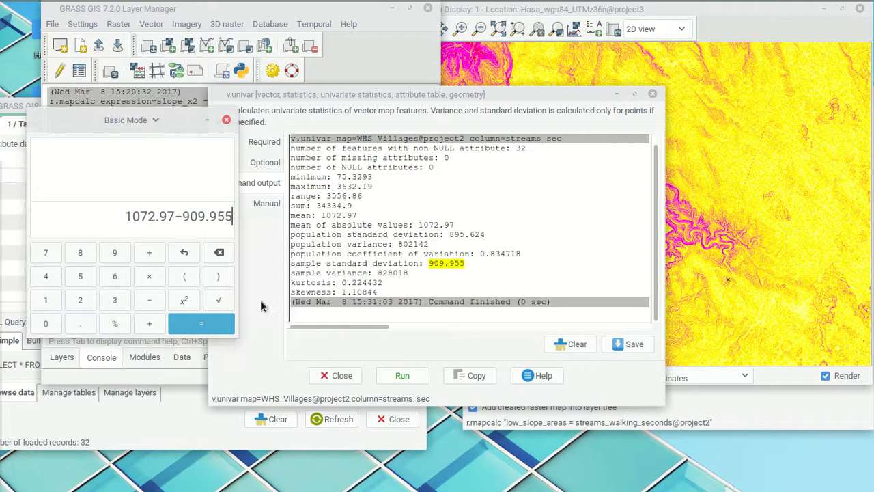
key(Return)
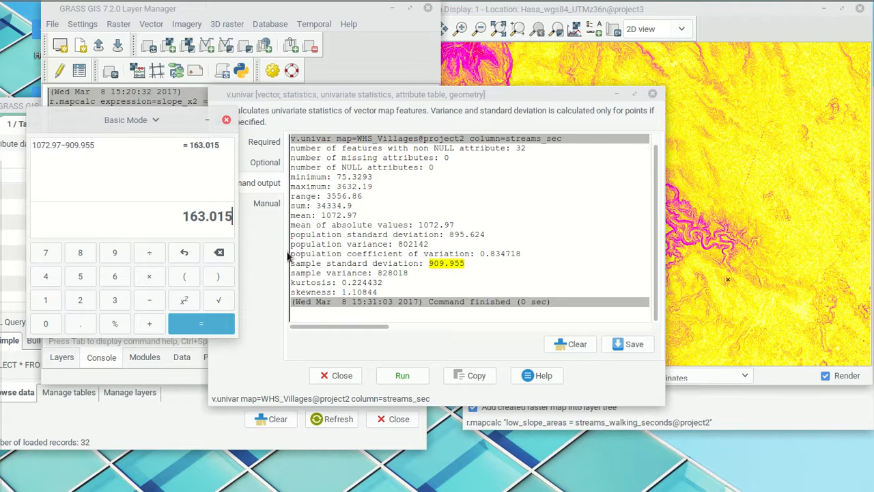
- Recalculate as mean plus standard deviation, 1072.97+909.955, and select the result for copying
key(ctrl+z)
click(182, 216)
key(BackSpace)
text(+909.955)
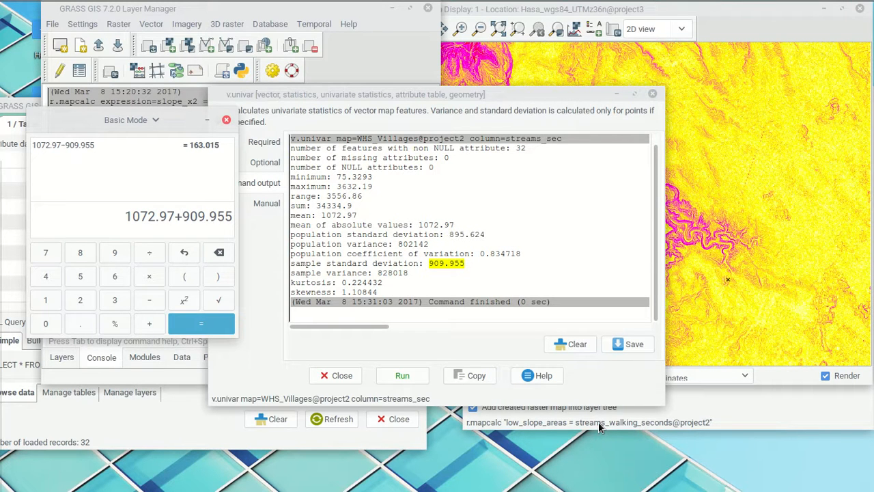
key(Return)
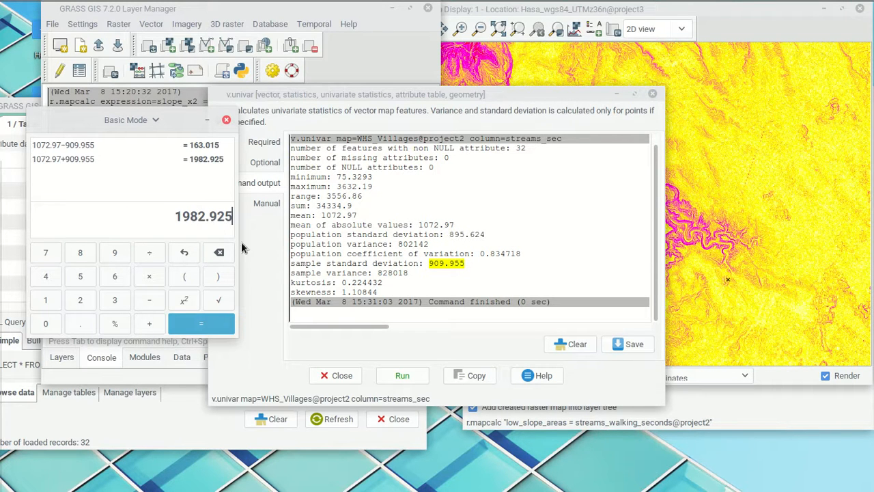
double_click(192, 227)
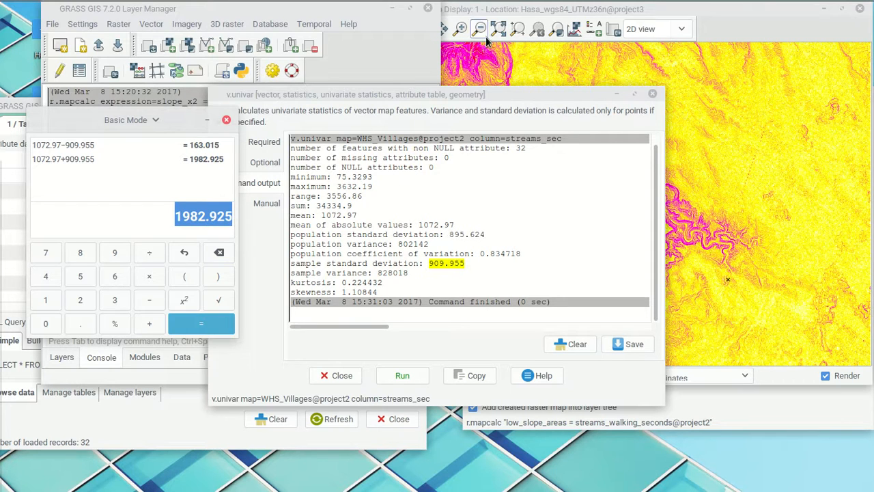
- Switch to the Raster Map Calculator and complete the expression as if(streams_walking_seconds@project2 <= 1982.925, 1, 0)
mouse_move(446, 4)
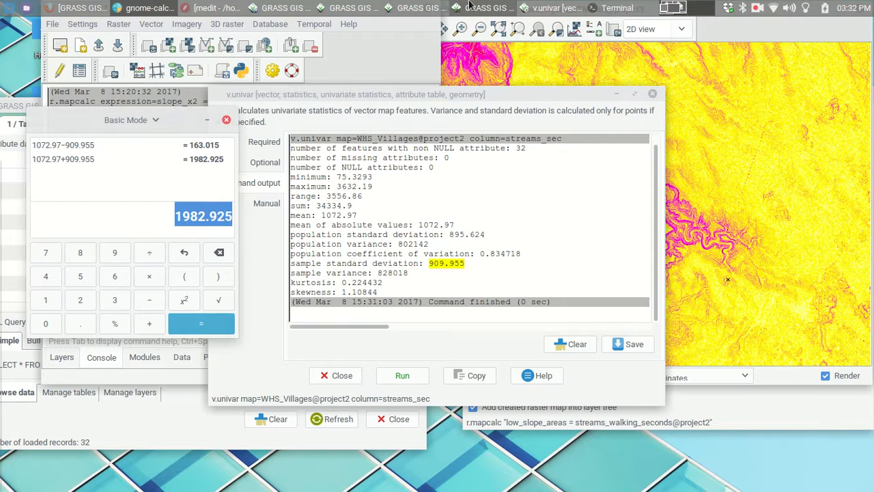
click(418, 7)
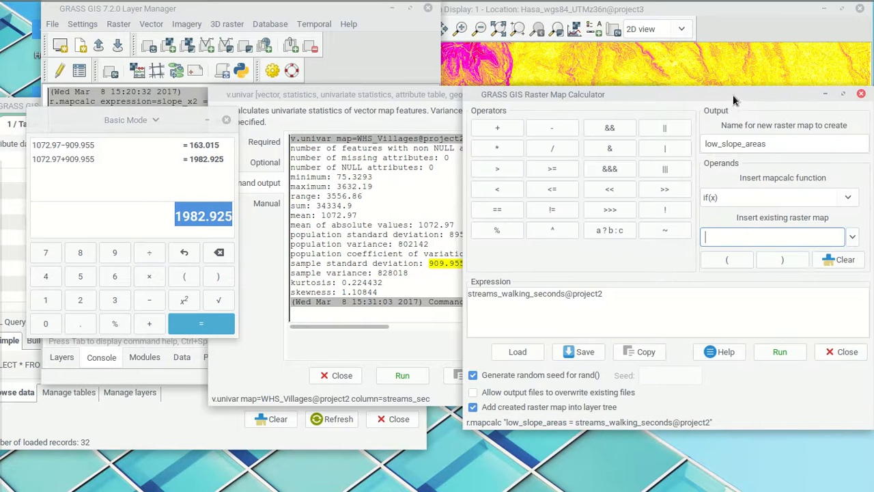
drag(732, 96, 637, 91)
click(375, 288)
text(if()
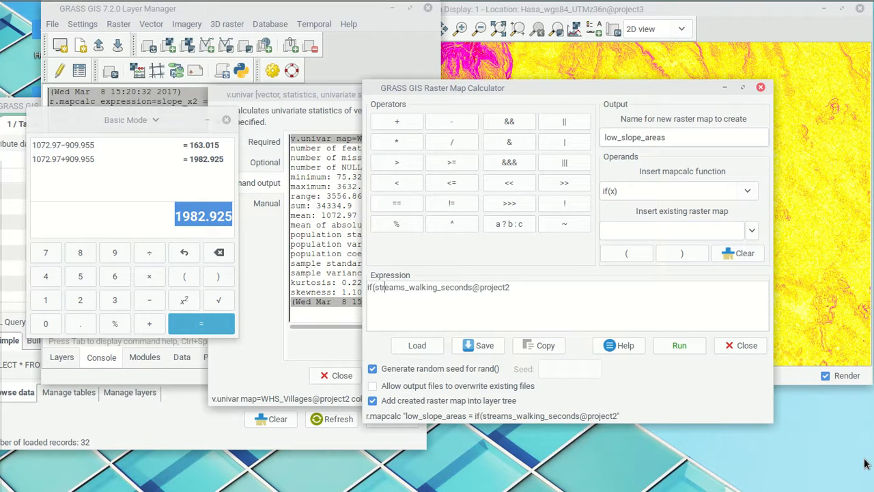
key(ctrl+Right)
key(ctrl+Right)
key(ctrl+Right)
key(ctrl+v)
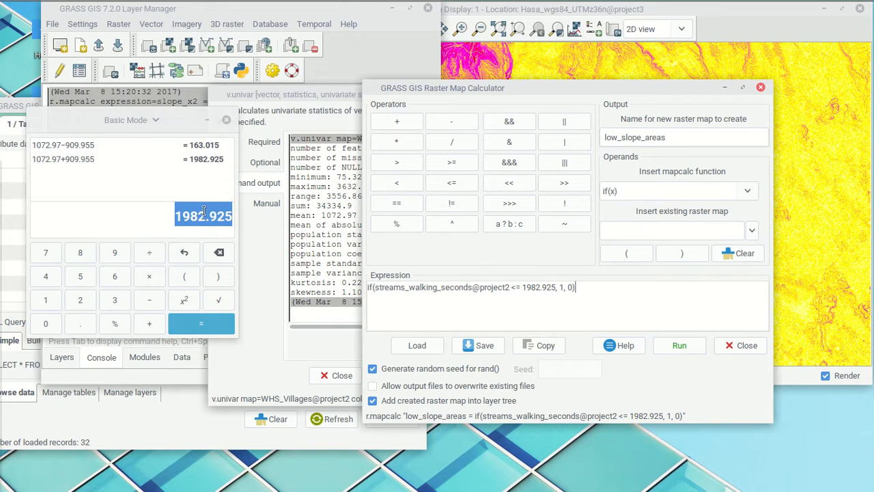
drag(557, 287, 522, 287)
click(559, 287)
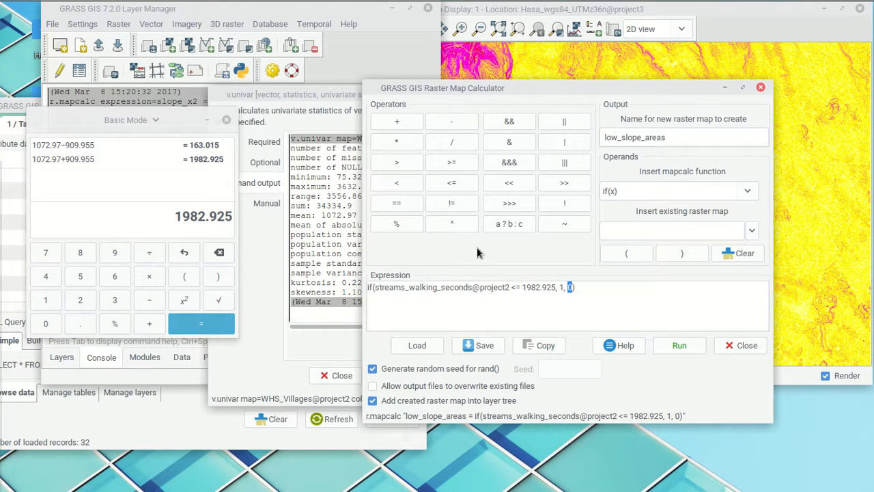
- Name the output raster close_to_Streams and run the map calculation
double_click(672, 140)
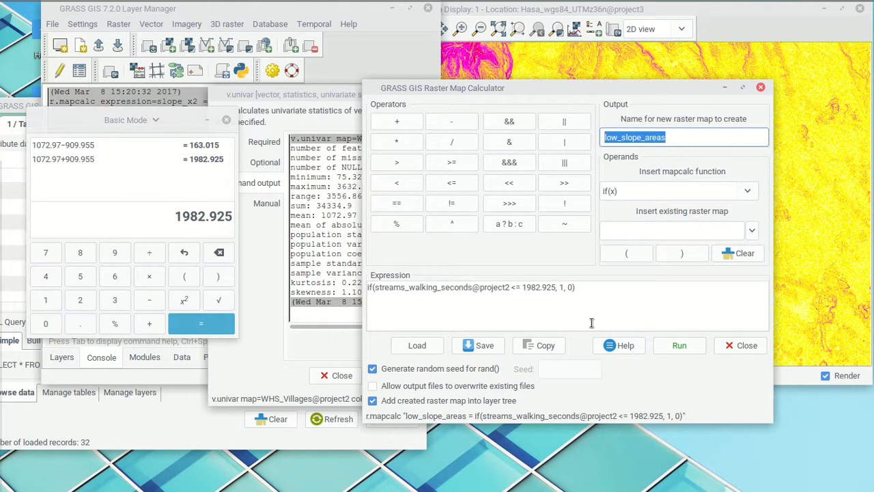
text(close_to_Streams)
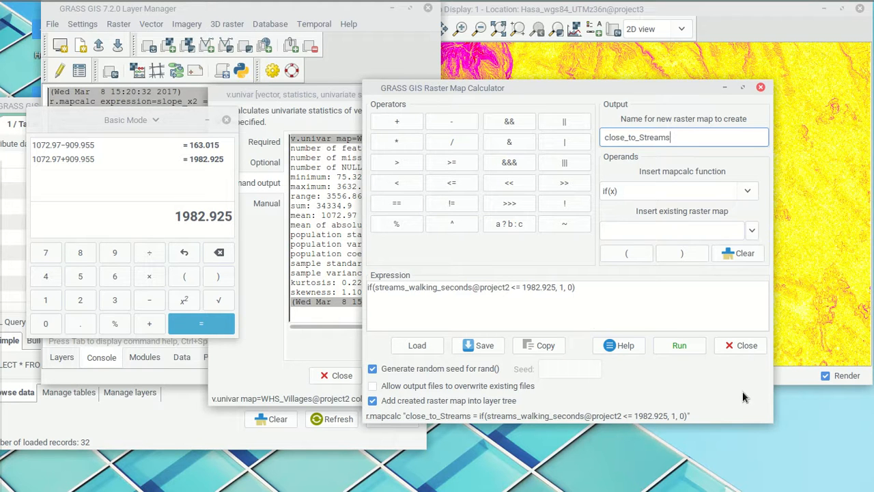
click(689, 347)
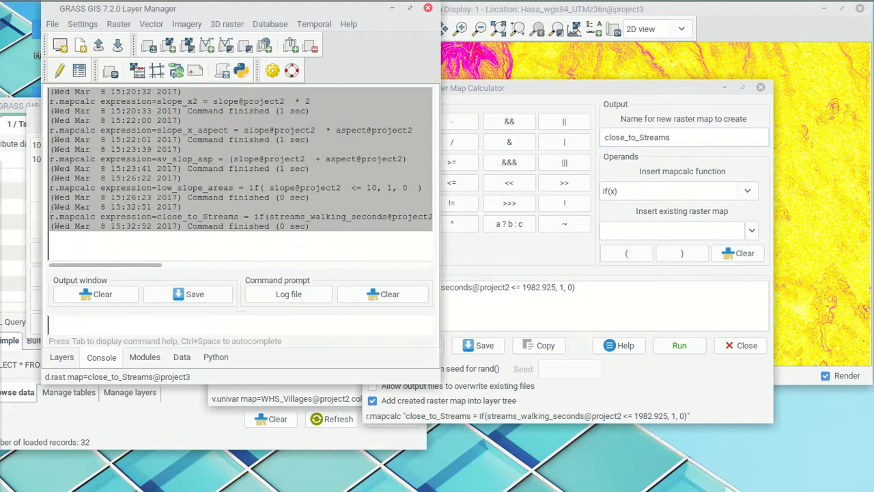
- Bring the Map Display forward, query cells of the close_to_Streams raster, and close the query results
click(790, 24)
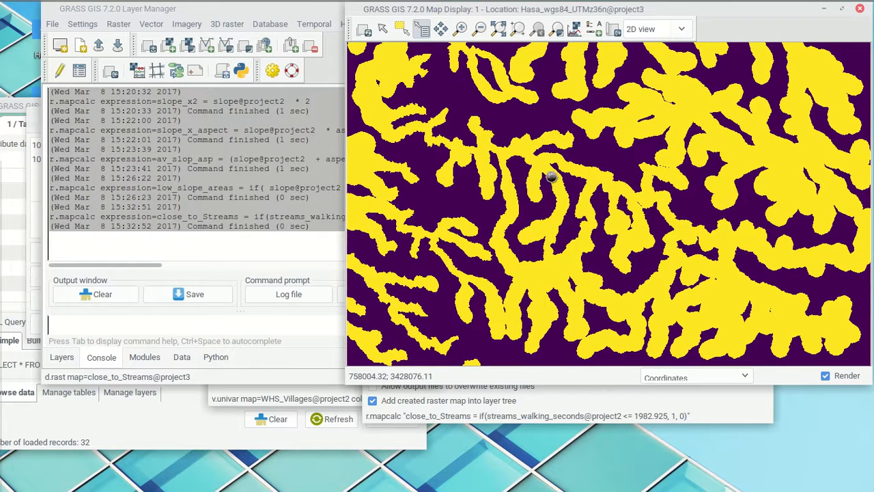
click(552, 172)
click(744, 86)
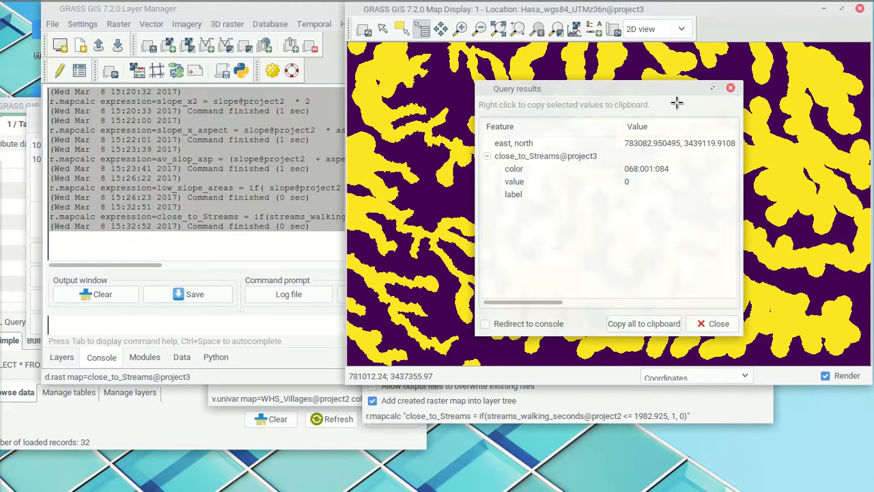
click(730, 88)
- Place close_to_Streams below WHS_Villages in the layer list, show low_slope_areas, hide slope, and shift the Layer Manager off the map
click(61, 360)
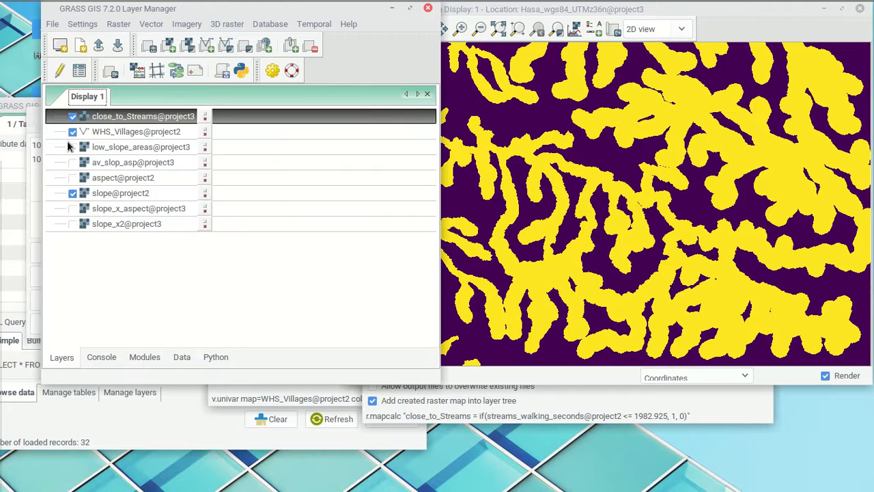
drag(134, 121, 130, 149)
click(73, 147)
click(73, 194)
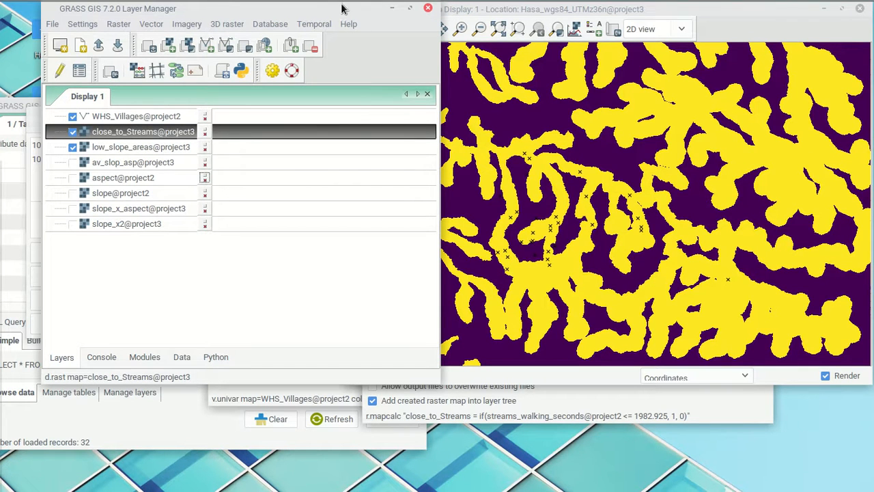
drag(341, 11, 299, 10)
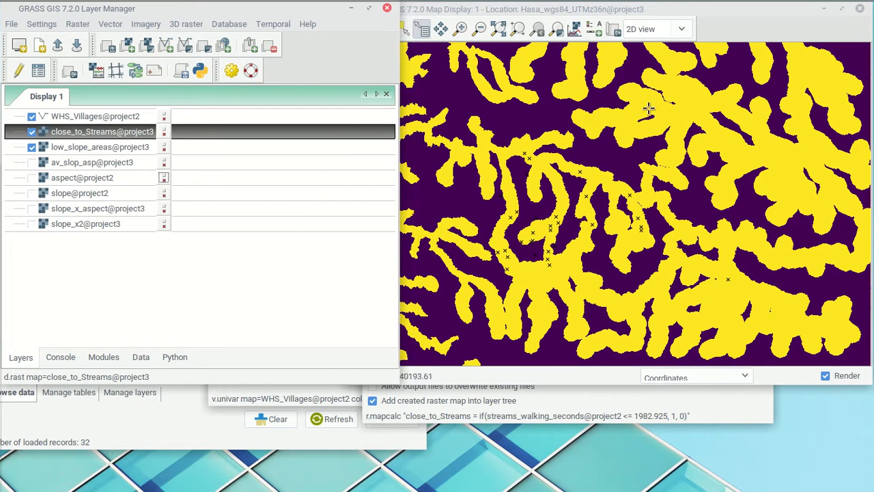
- Toggle the close_to_Streams layer to compare it with low_slope_areas, leaving close_to_Streams hidden
click(32, 132)
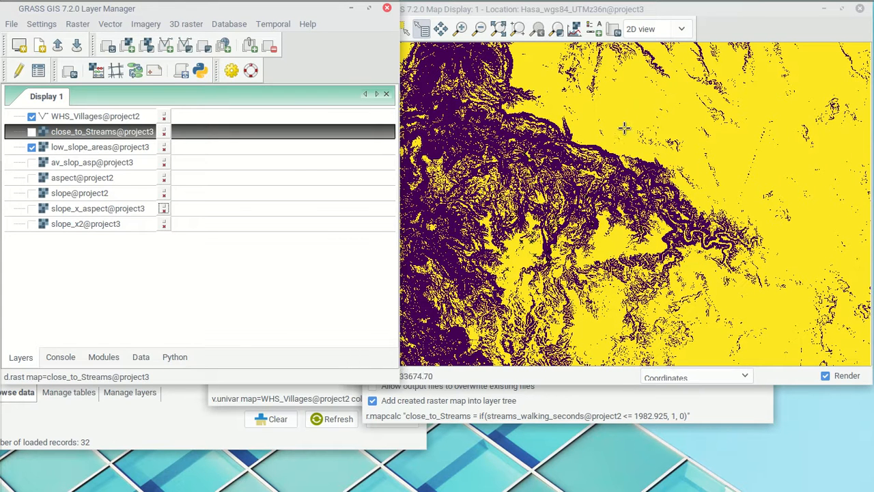
click(31, 132)
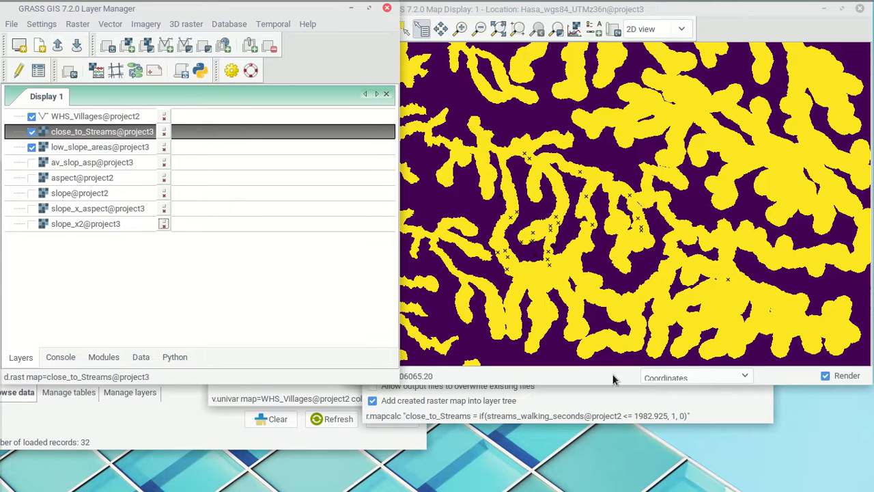
mouse_move(1, 164)
click(31, 131)
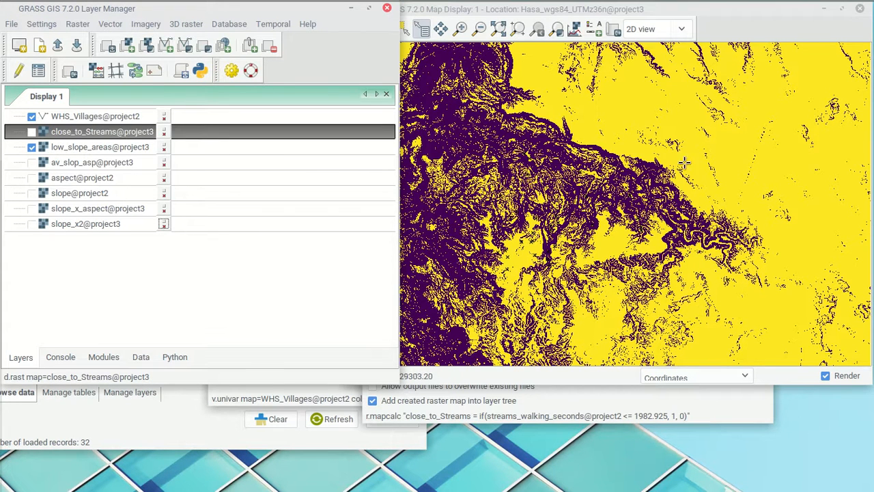
- Bring up the WHS_Villages attribute table window and close it
mouse_move(403, 4)
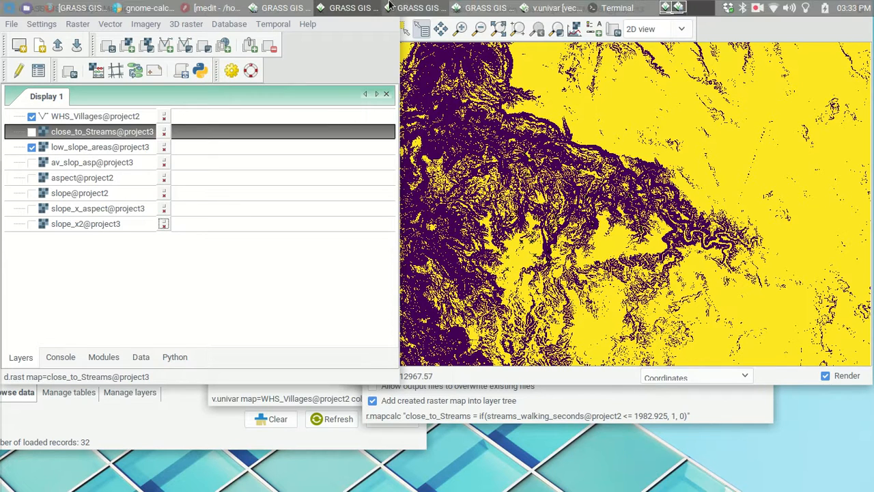
click(486, 6)
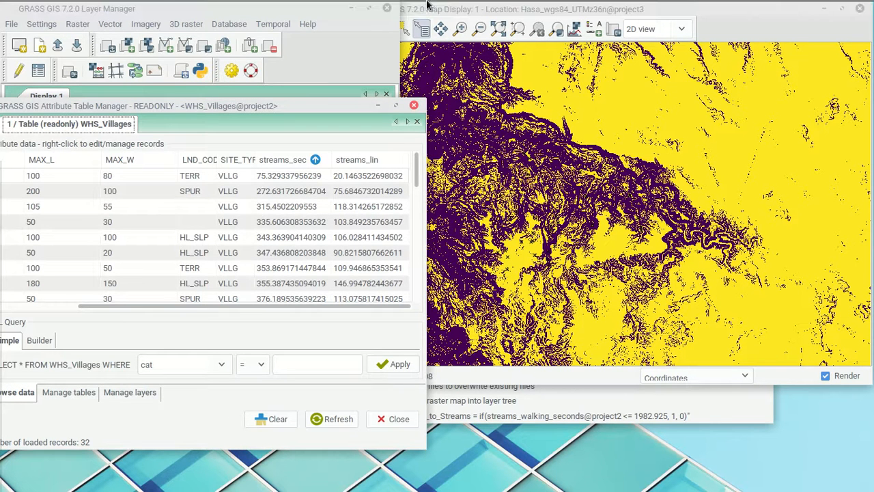
click(413, 106)
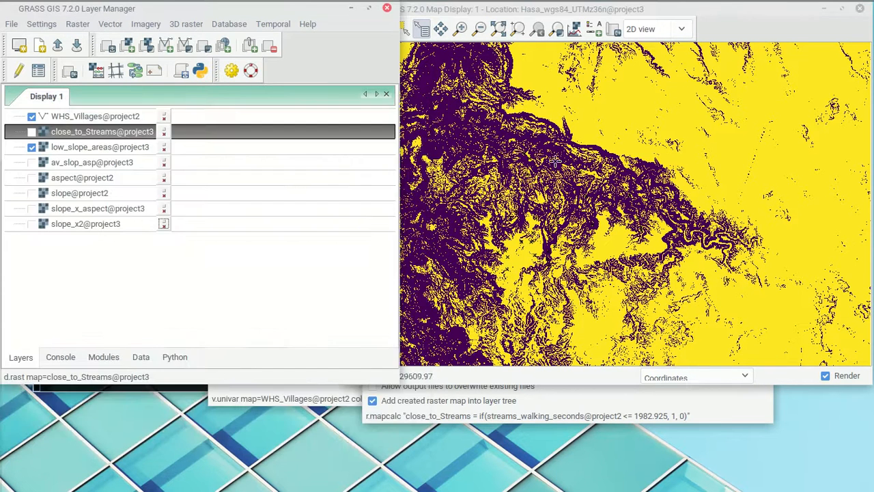
mouse_move(531, 6)
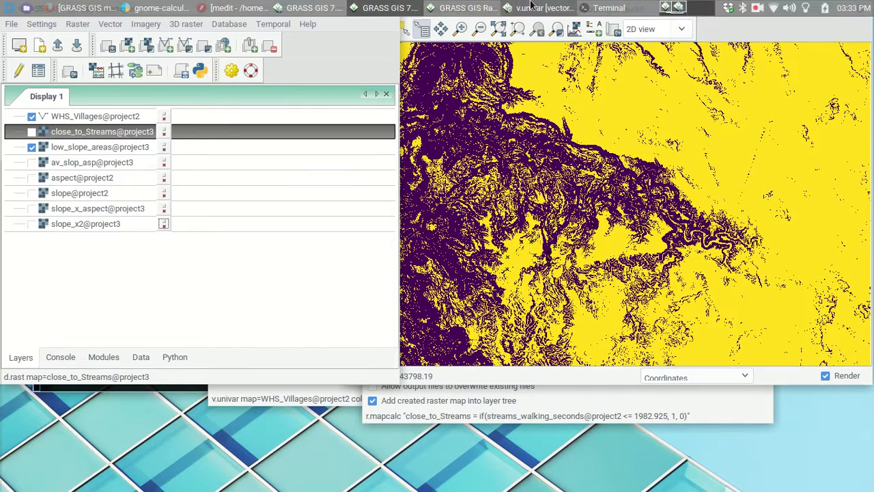
- Bring up the Raster Map Calculator, move it clear of the layer list, and empty its expression
click(459, 6)
drag(595, 92, 499, 132)
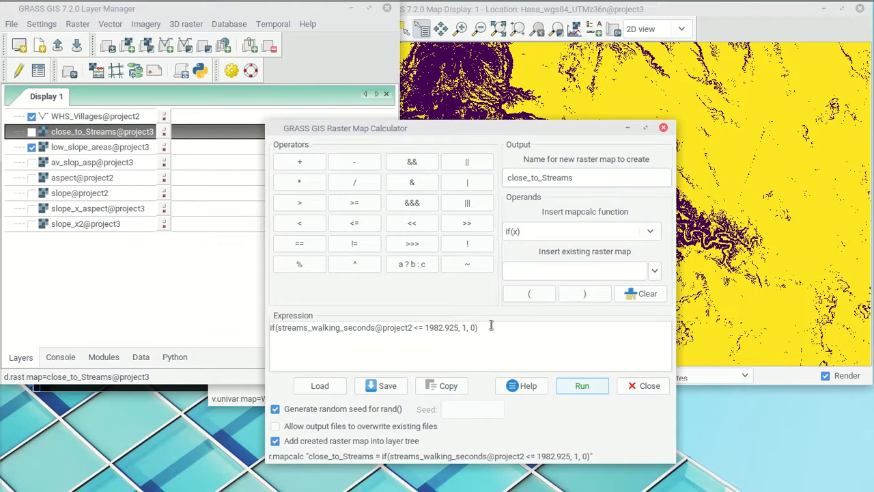
drag(486, 327, 137, 321)
key(BackSpace)
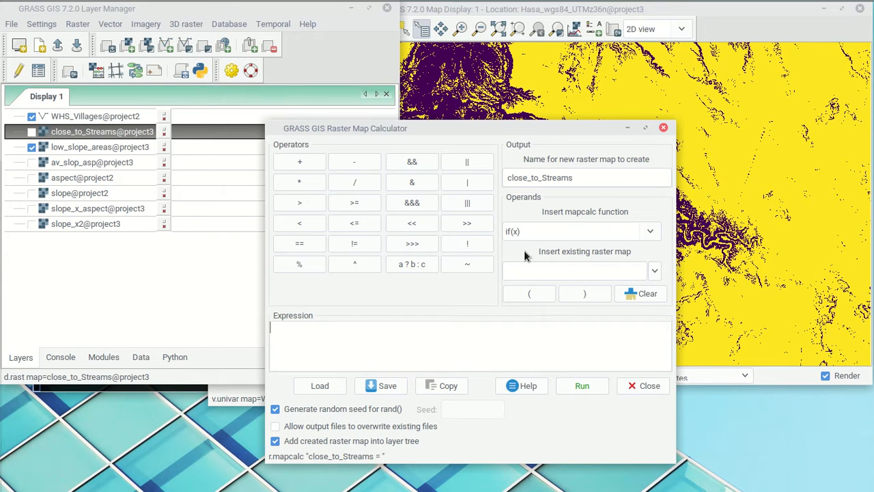
- Build the expression (close_to_Streams@project3 + low_slope_areas@project3) / 2 to average the two rasters
click(655, 270)
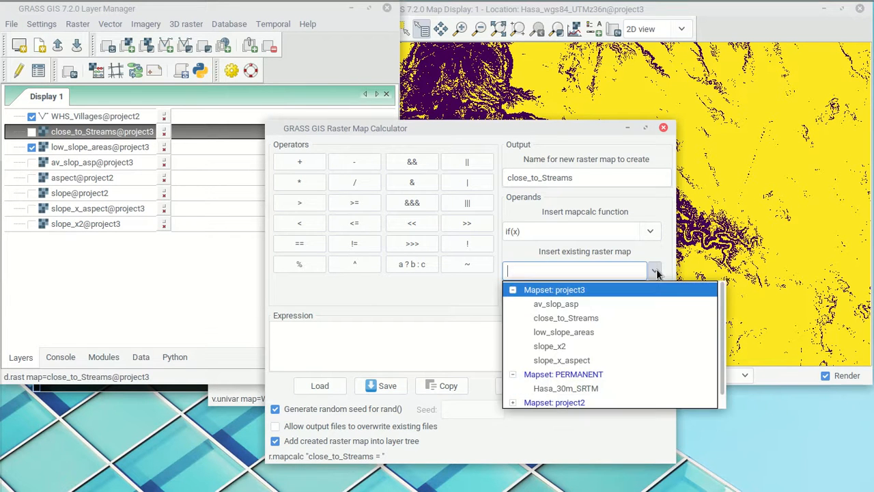
click(575, 318)
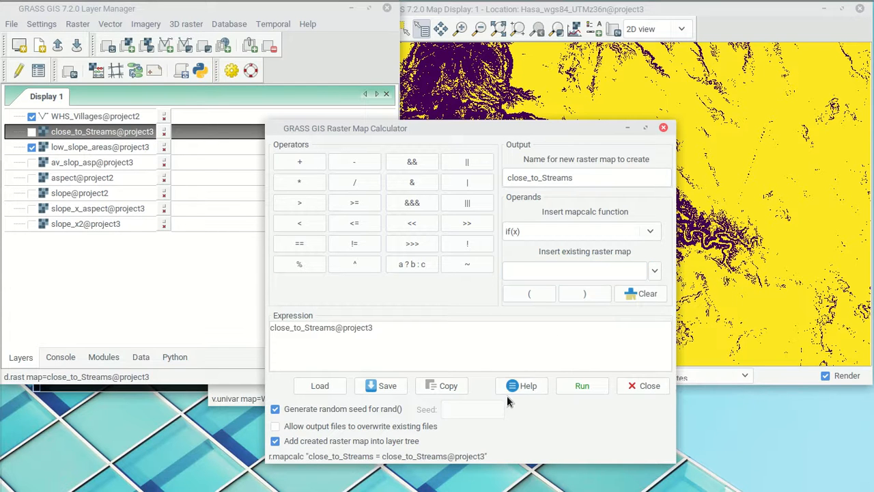
text(+)
click(655, 271)
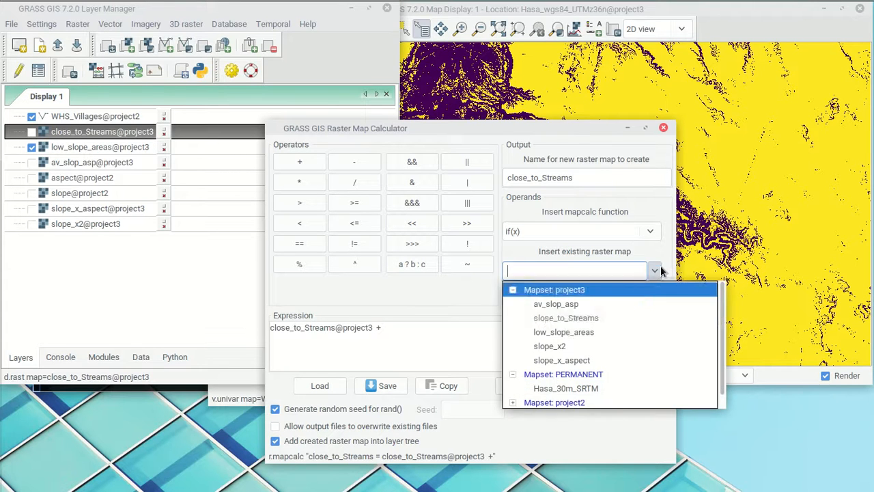
click(563, 332)
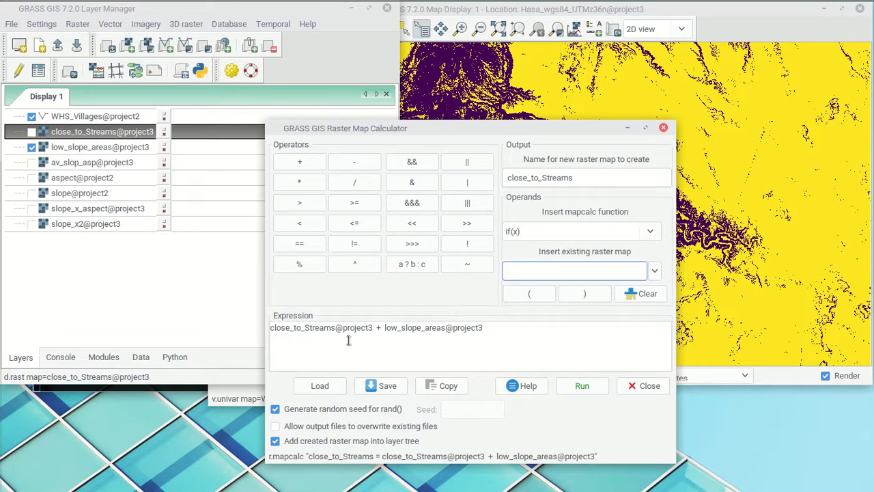
click(271, 329)
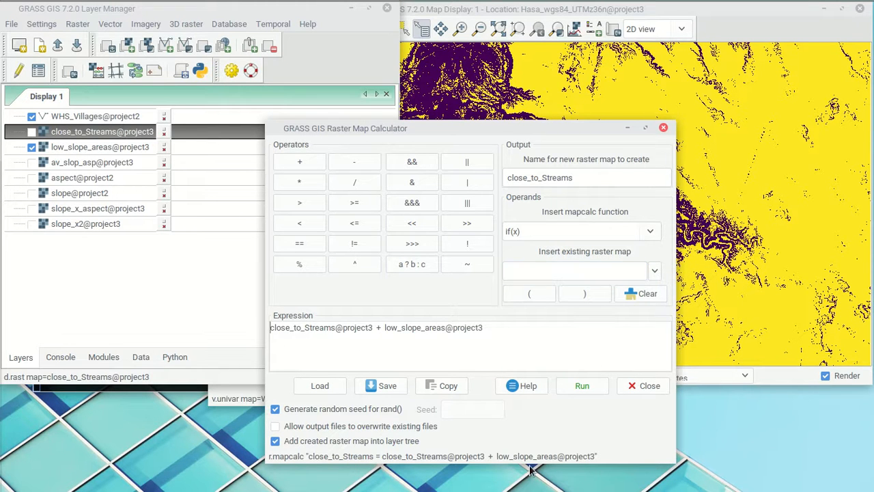
text(()
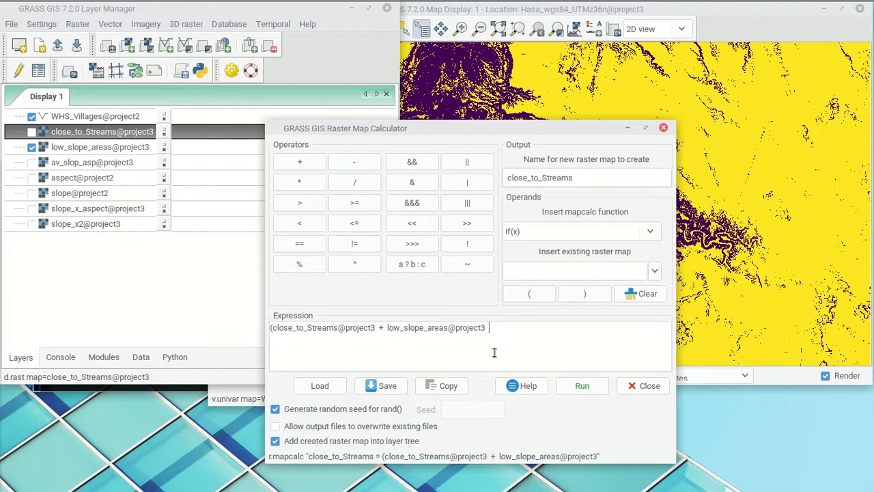
text() / 2)
- Replace the output raster name with Predictive_model_streams_and_flat
double_click(595, 176)
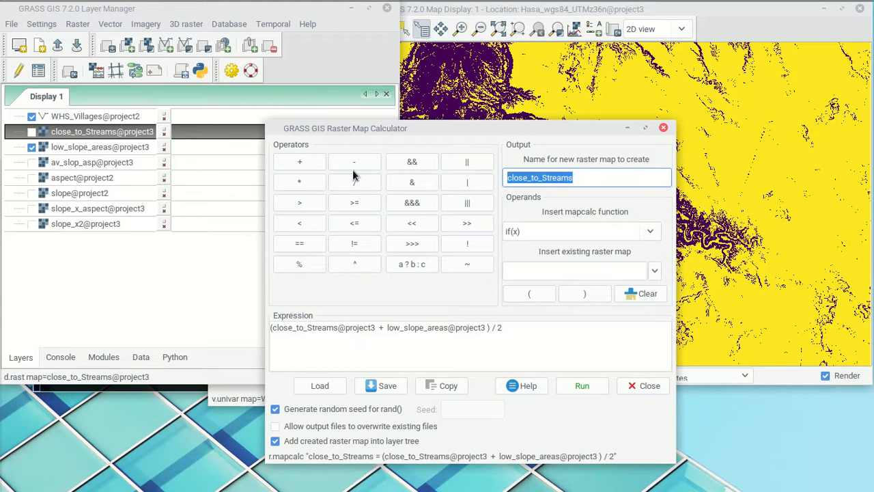
text(Pre)
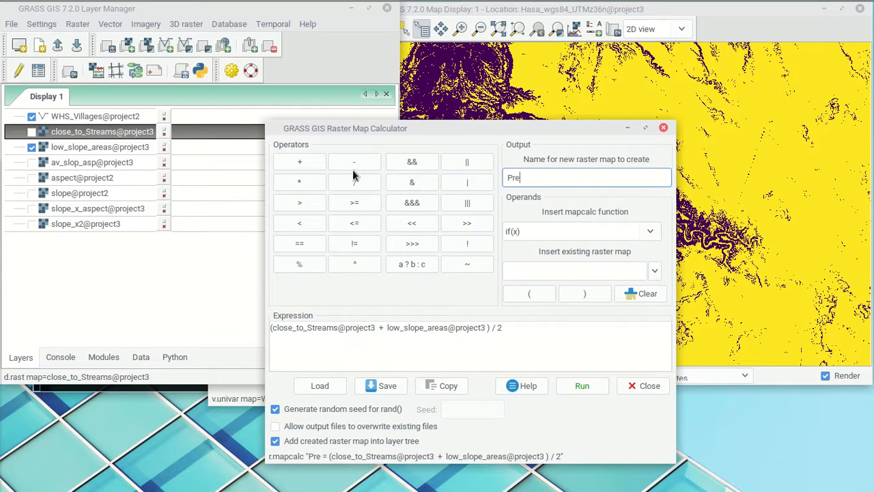
text(dictive_mode)
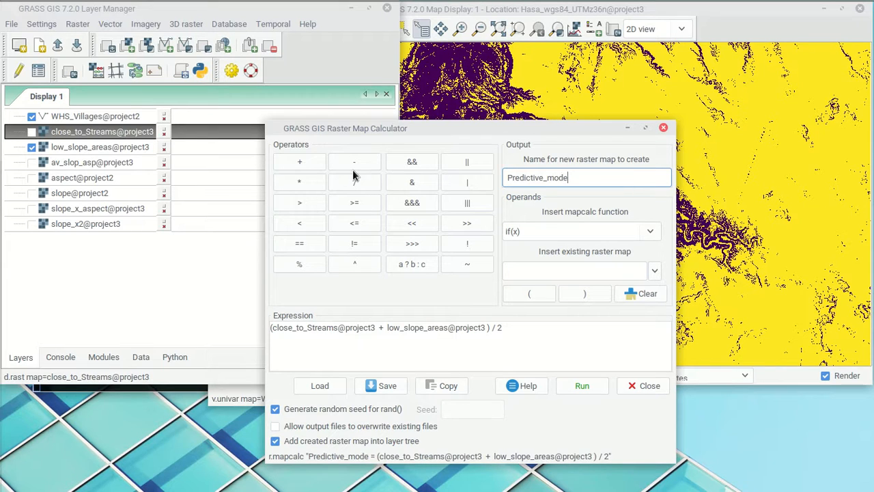
text(l_s)
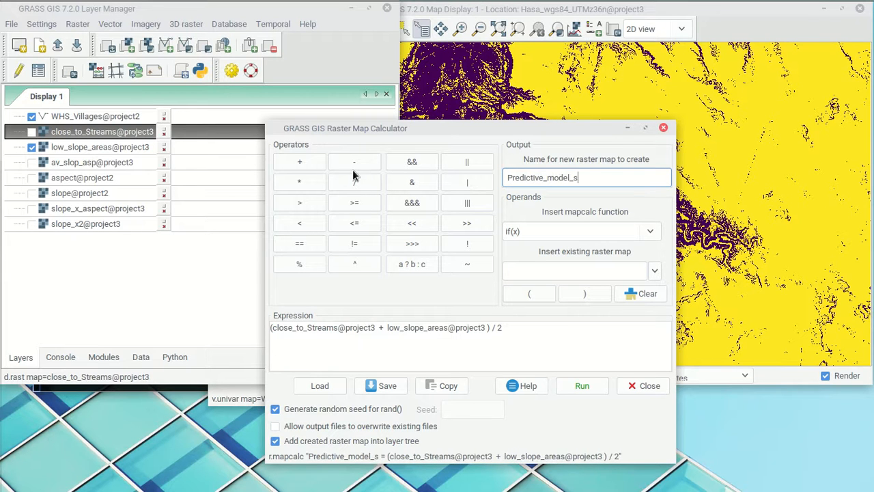
text(treams_and_flat)
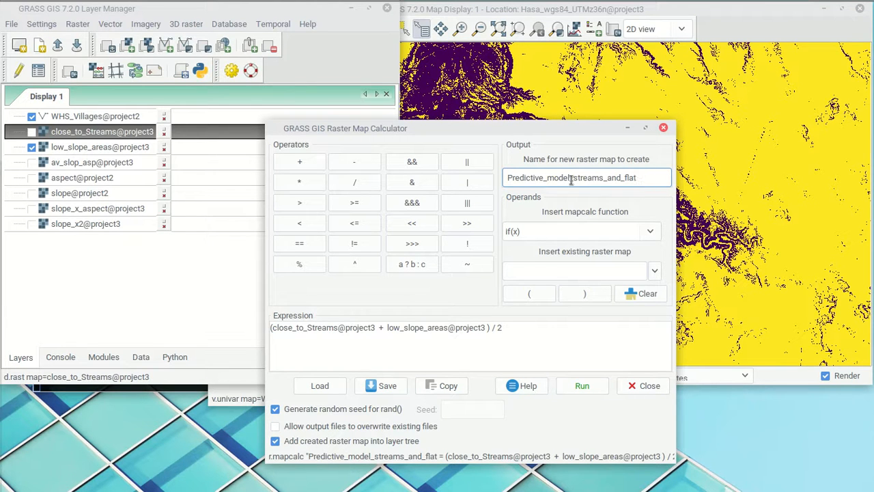
- Shorten the output raster name to Predictive_model_str_flt and run the calculation
drag(639, 178, 584, 180)
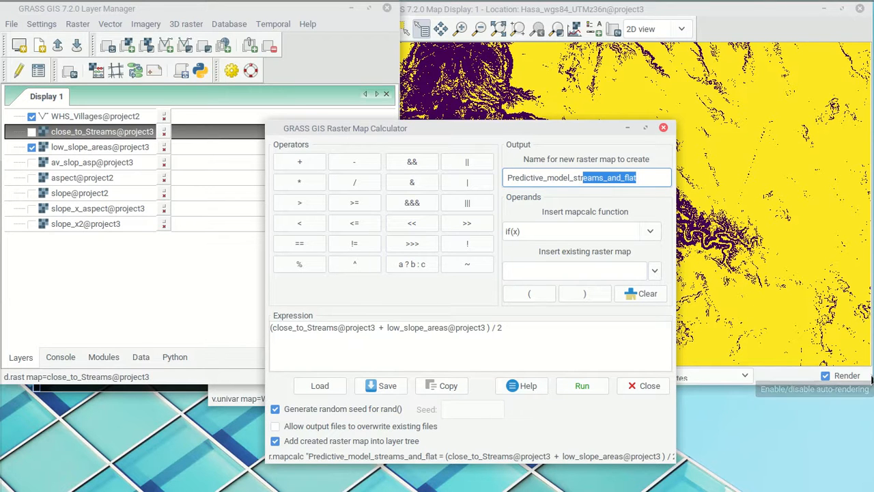
key(BackSpace)
text(_flt)
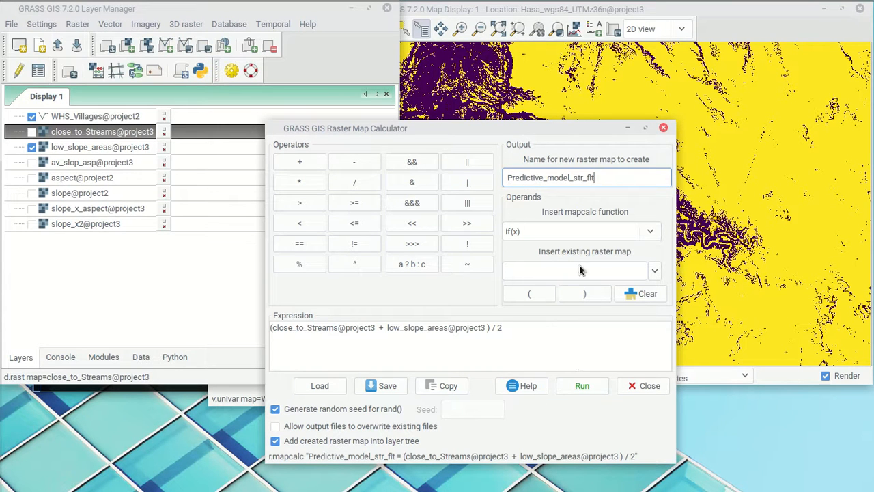
click(582, 384)
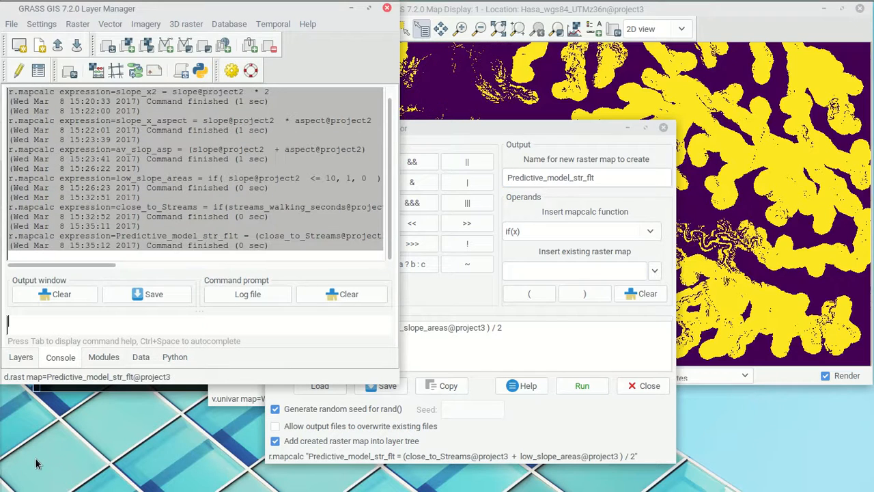
- Bring the Map Display forward and query cells of Predictive_model_str_flt, keeping the query results off the map
click(772, 13)
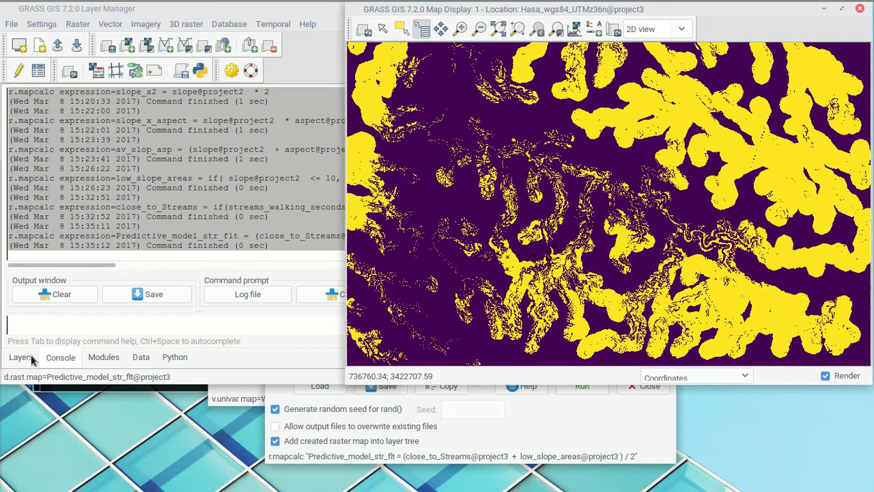
click(678, 124)
drag(640, 89, 194, 80)
click(482, 102)
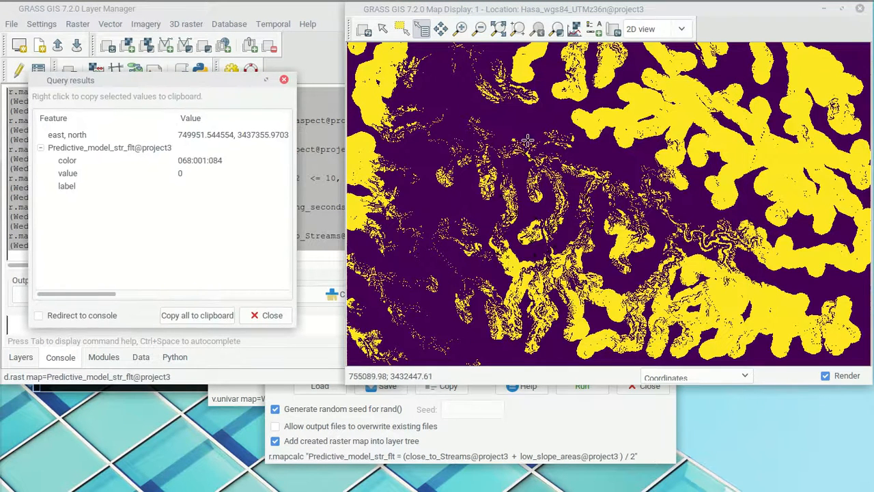
click(545, 121)
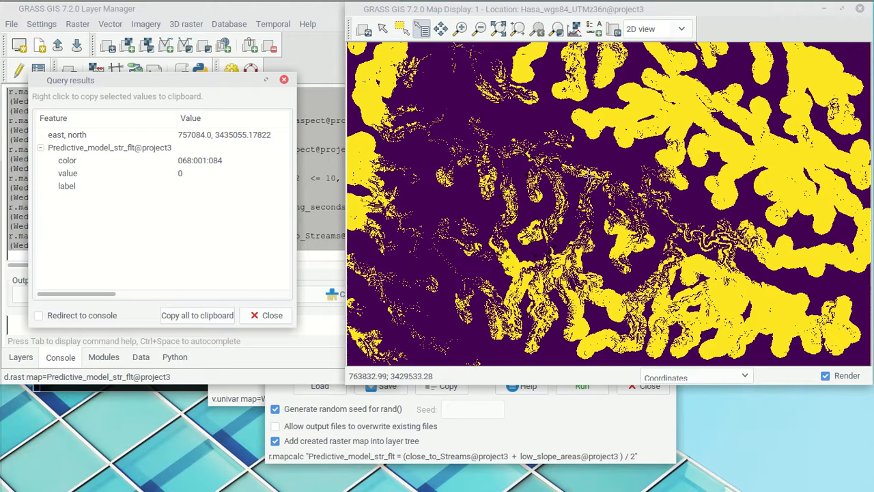
- Change the expression's divisor to 2.0, allow overwriting existing files, and rerun the calculation for Predictive_model_str_flt
click(615, 418)
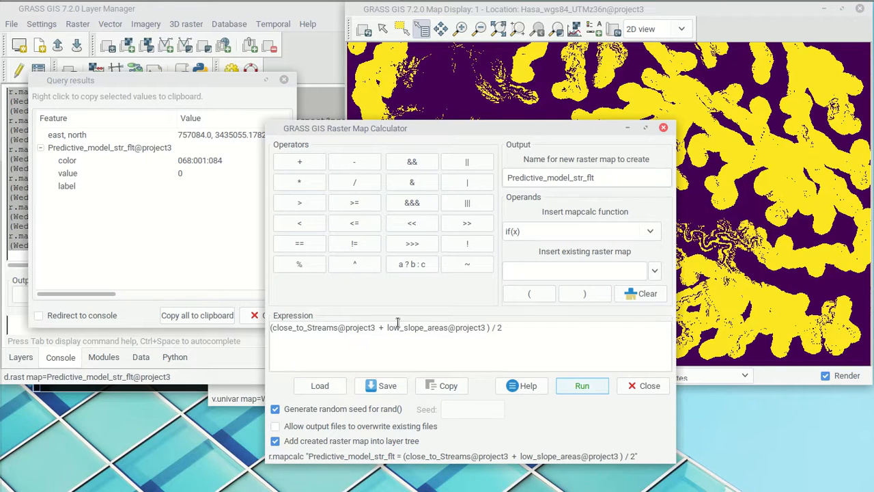
drag(545, 127, 390, 127)
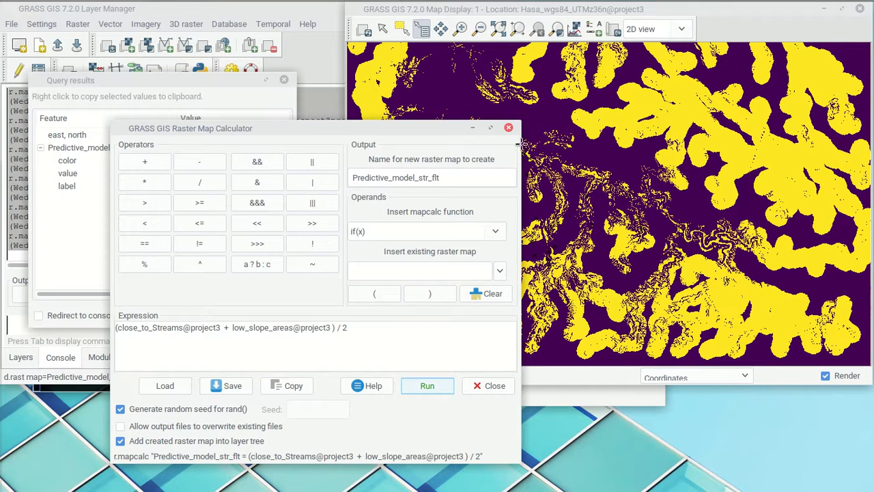
click(362, 342)
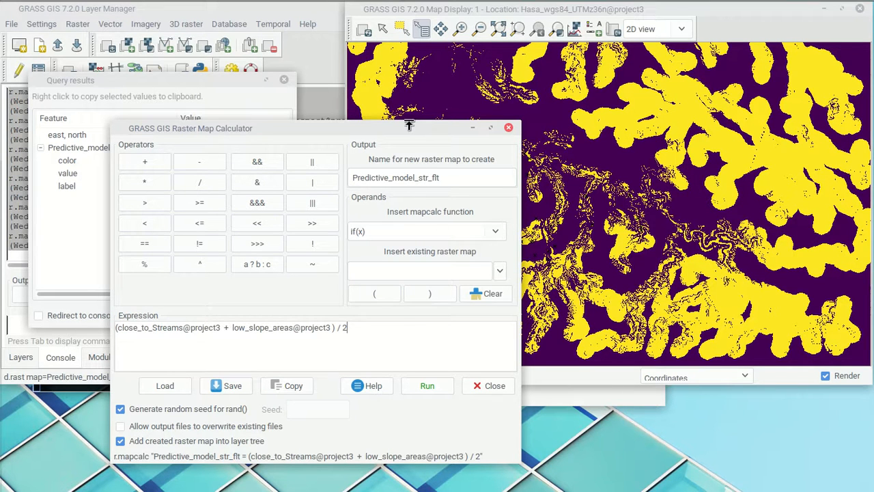
drag(407, 130, 384, 143)
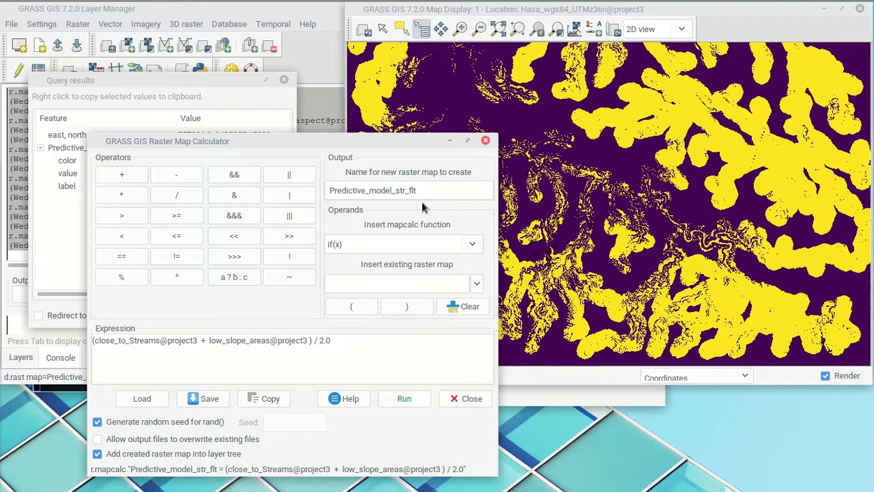
click(145, 441)
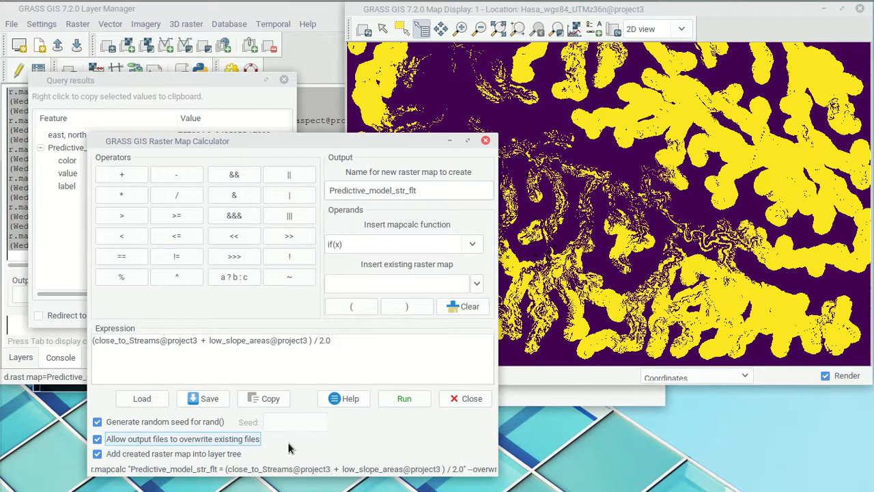
click(420, 403)
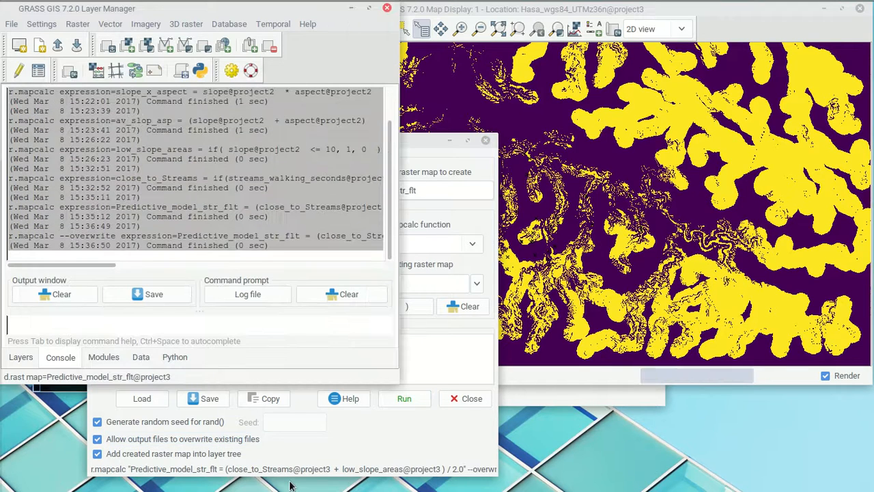
- Bring the Map Display forward and query cells in the purple, teal and yellow areas of the recalculated Predictive_model_str_flt raster
click(790, 32)
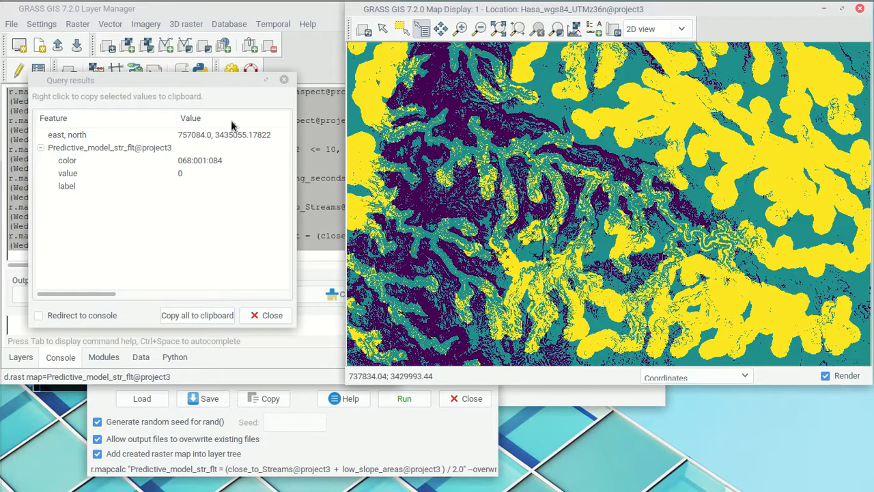
click(444, 162)
click(461, 185)
click(453, 216)
click(442, 269)
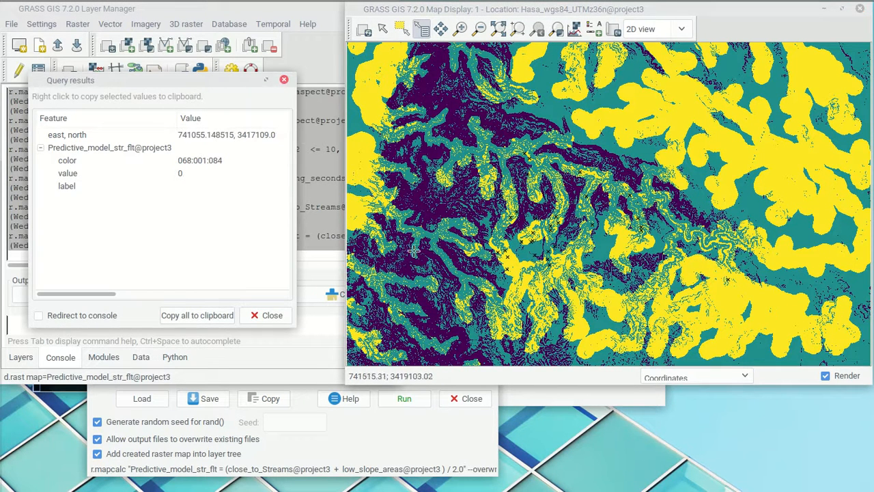
click(530, 269)
click(529, 264)
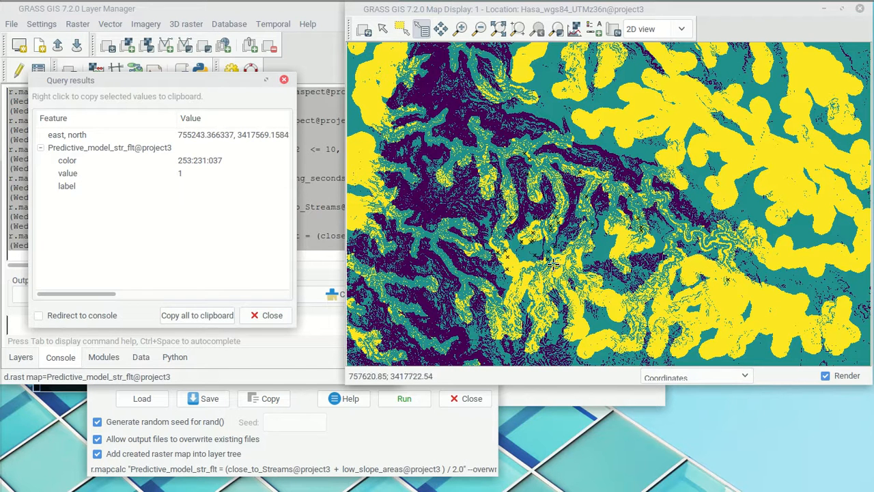
click(599, 259)
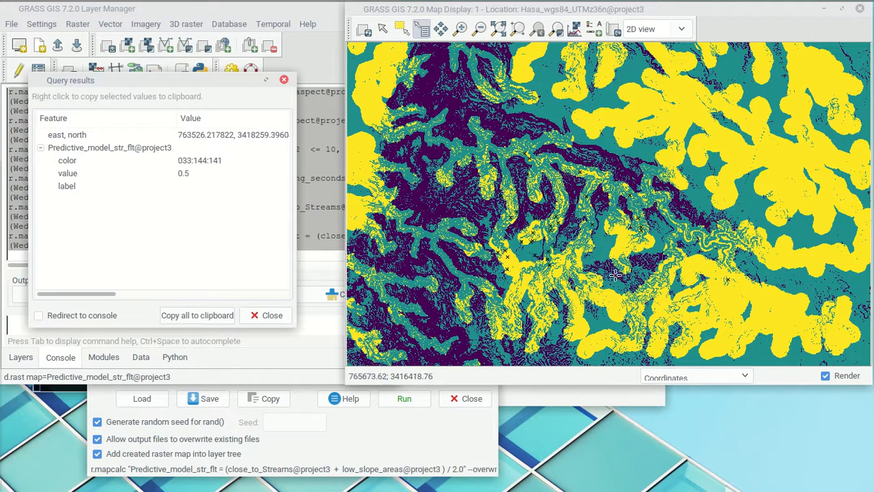
click(702, 270)
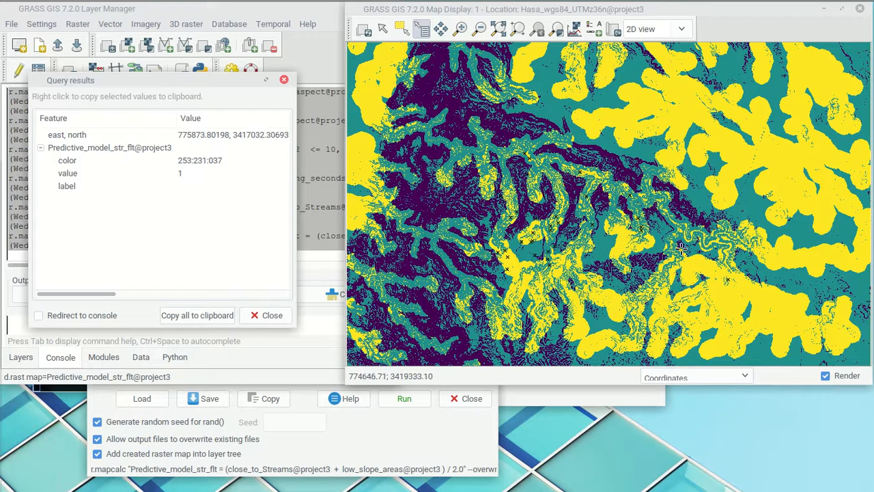
click(458, 106)
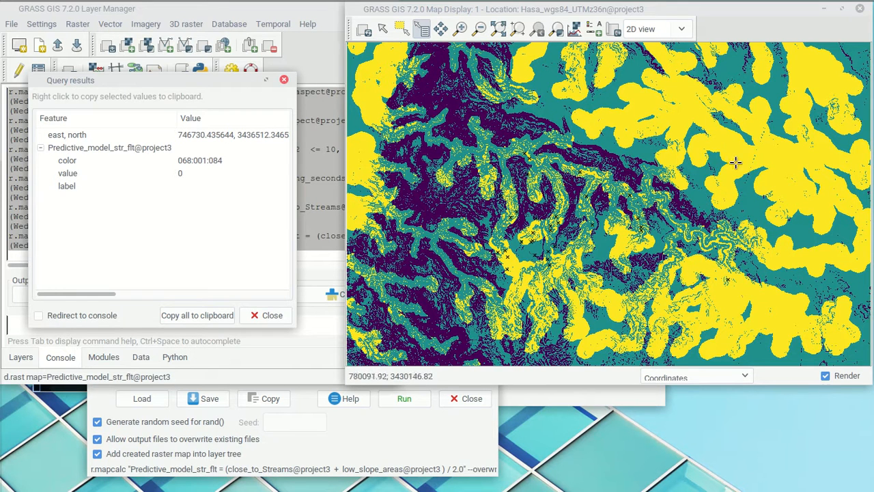
click(740, 141)
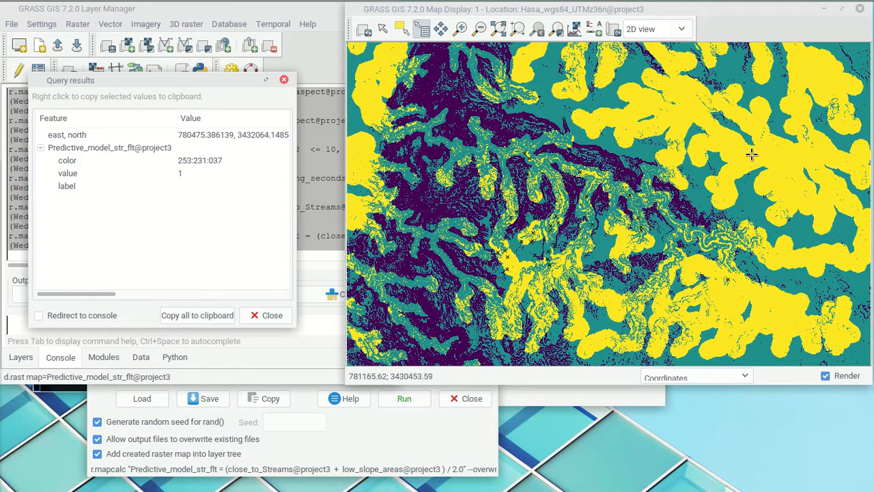
click(548, 113)
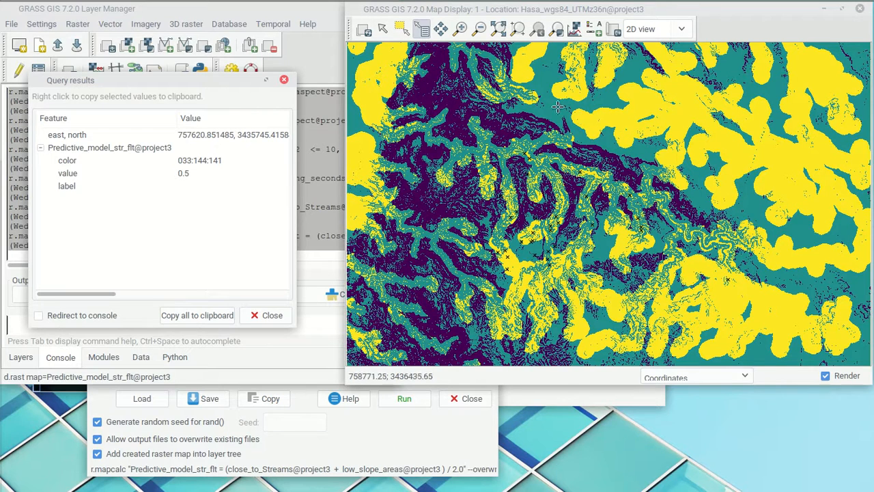
click(533, 130)
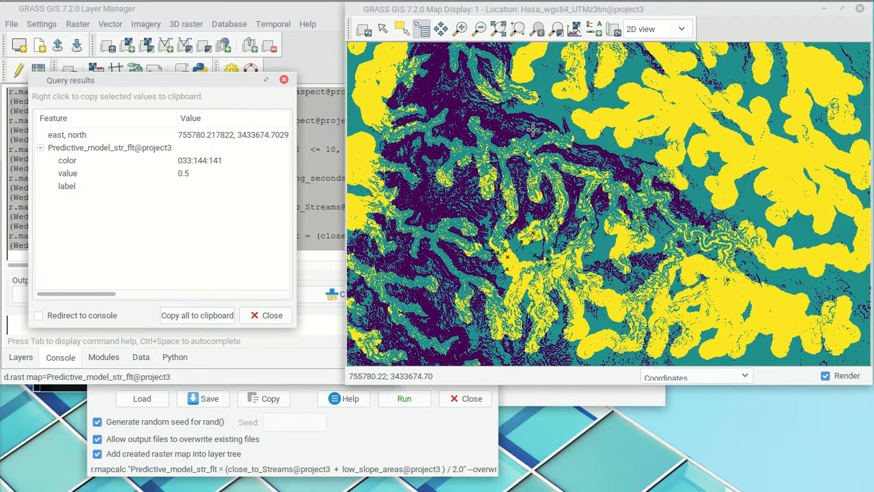
click(434, 106)
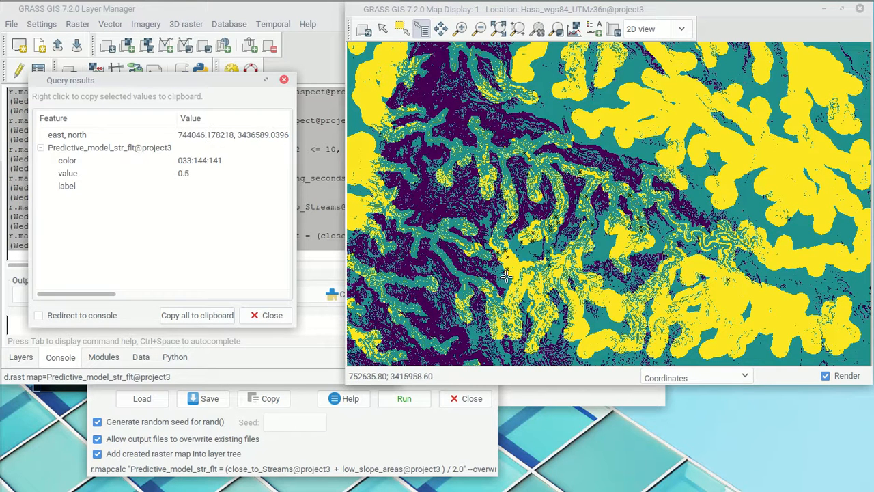
- Query one more cell in the purple northwestern part of the Predictive_model_str_flt raster
click(424, 88)
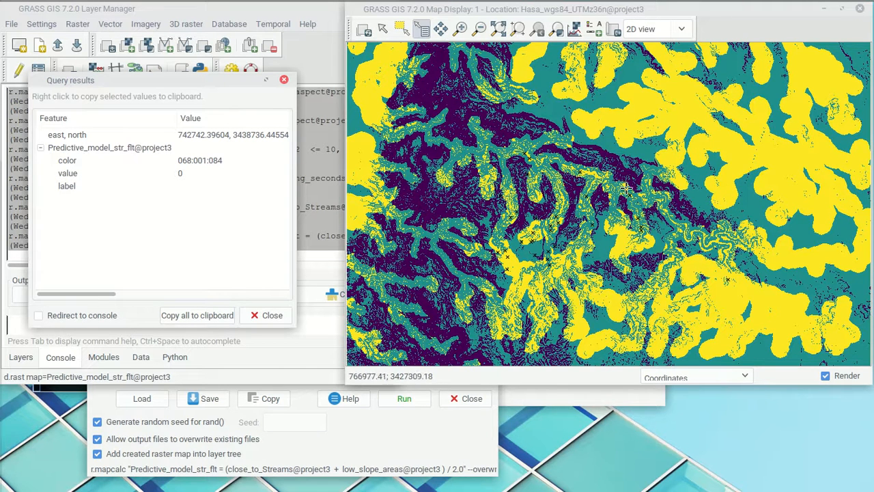
- Return to the layer list and set the WHS_Villages vector layer's point symbol to basic/box
click(301, 65)
click(21, 357)
mouse_move(89, 122)
mouse_down()
mouse_move(96, 145)
mouse_move(96, 115)
mouse_up()
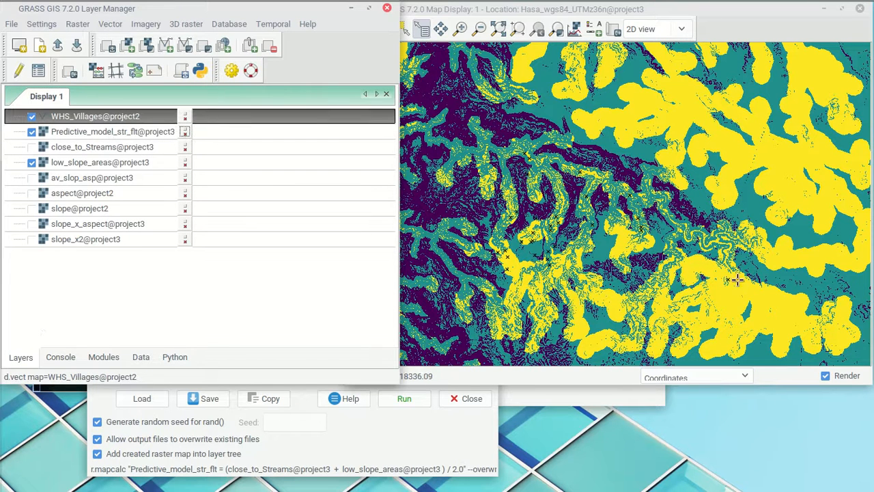
double_click(90, 121)
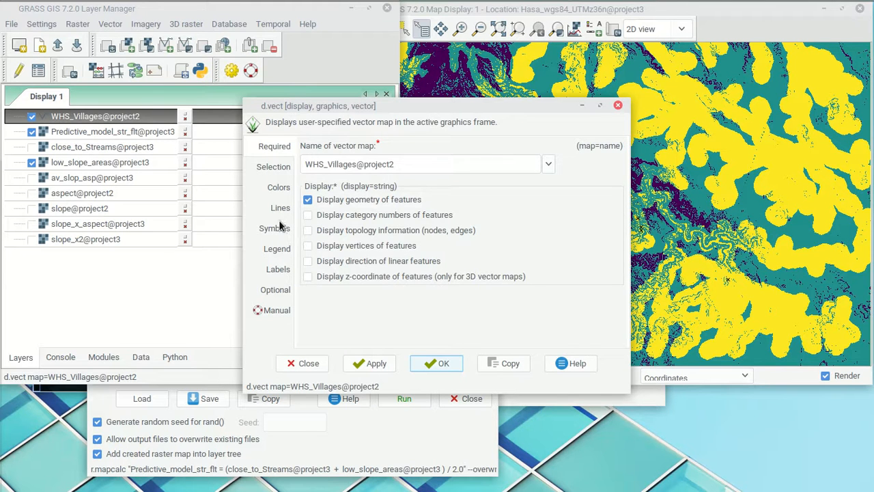
click(275, 228)
click(312, 180)
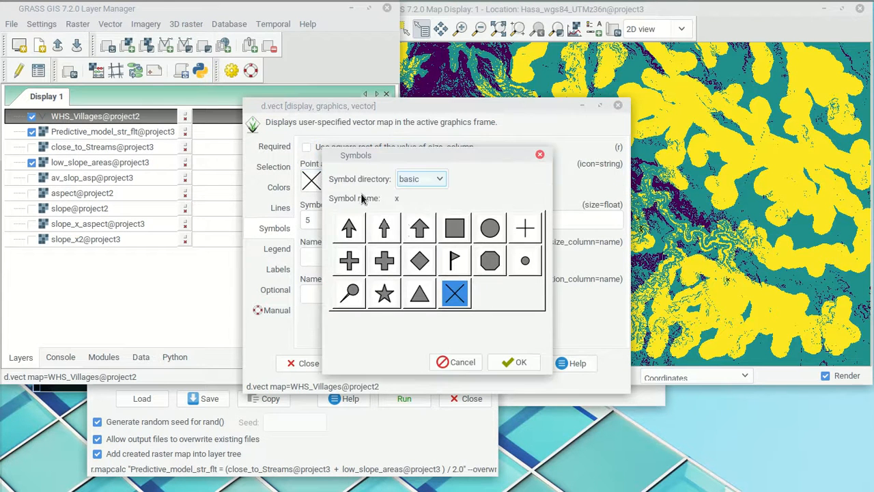
click(457, 230)
click(519, 361)
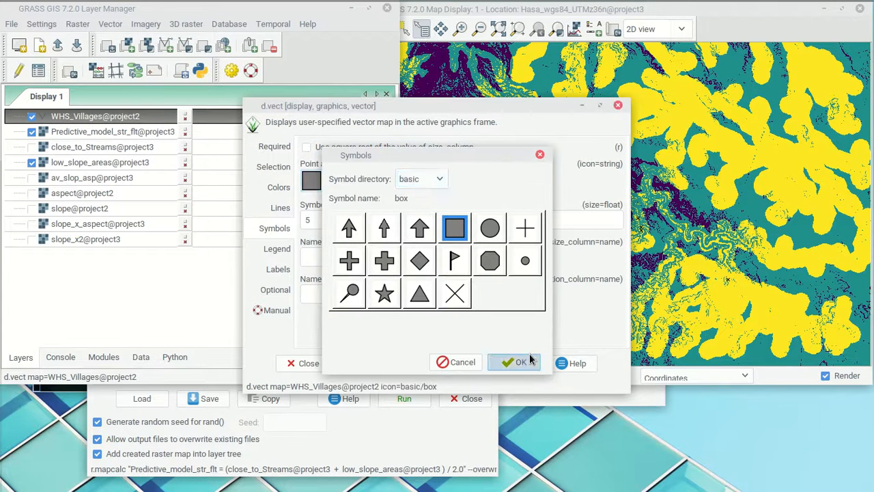
click(435, 363)
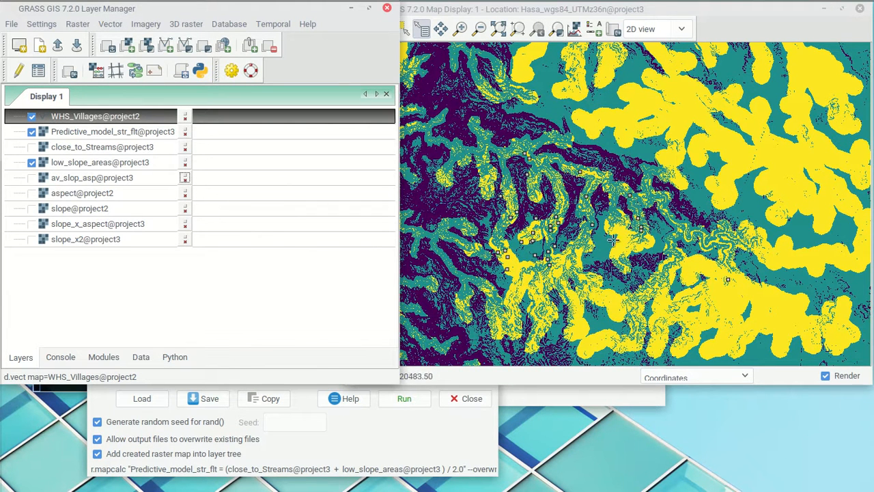
- Set the WHS_Villages layer's area fill color to red and apply it to the map
double_click(90, 121)
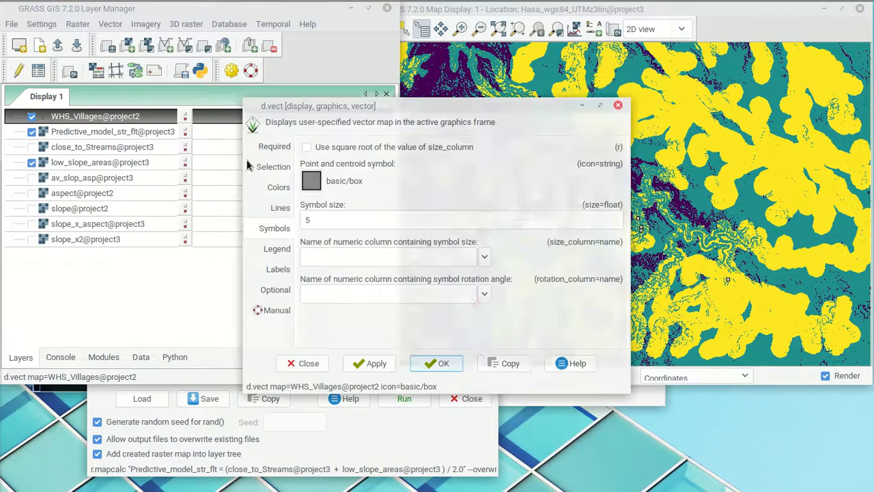
click(278, 188)
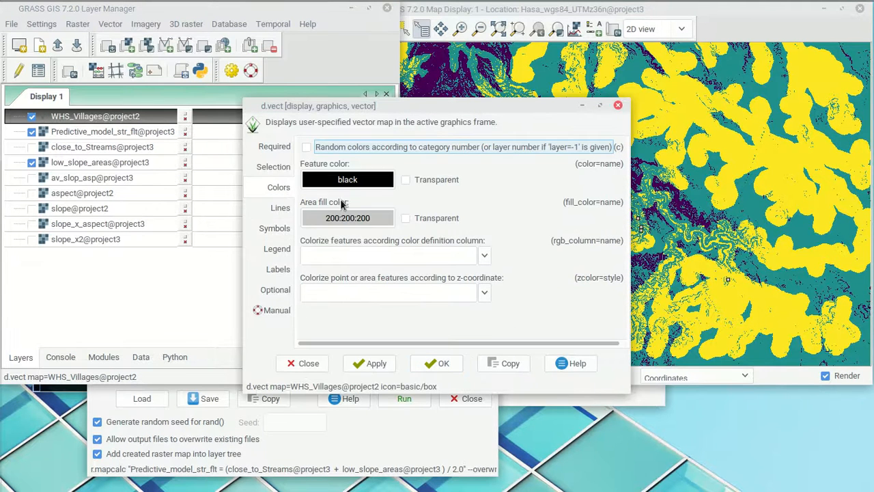
click(347, 217)
click(483, 312)
click(465, 310)
click(573, 347)
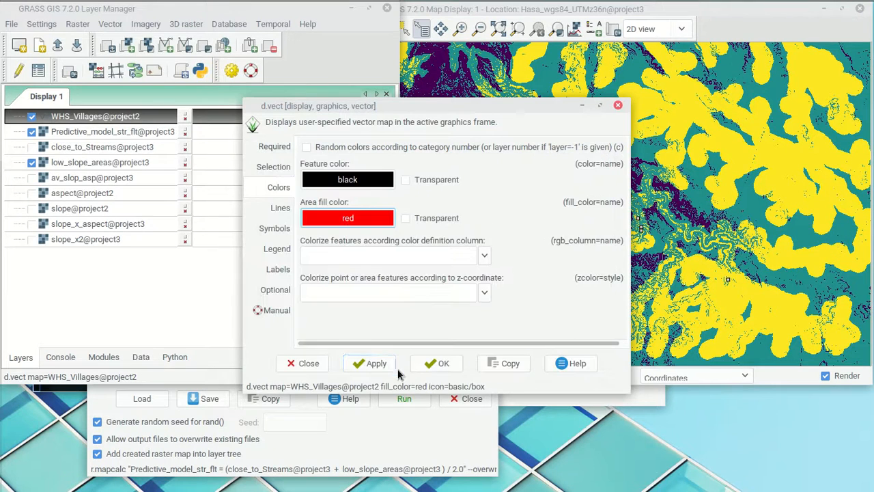
click(435, 364)
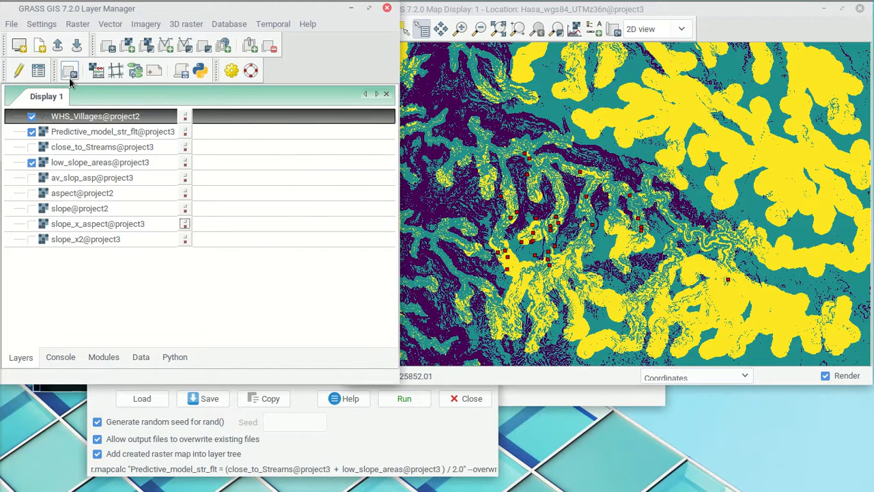
- Add the WHNBS_sites vector map from the PERMANENT mapset as a new layer, displaying its feature geometry
click(165, 45)
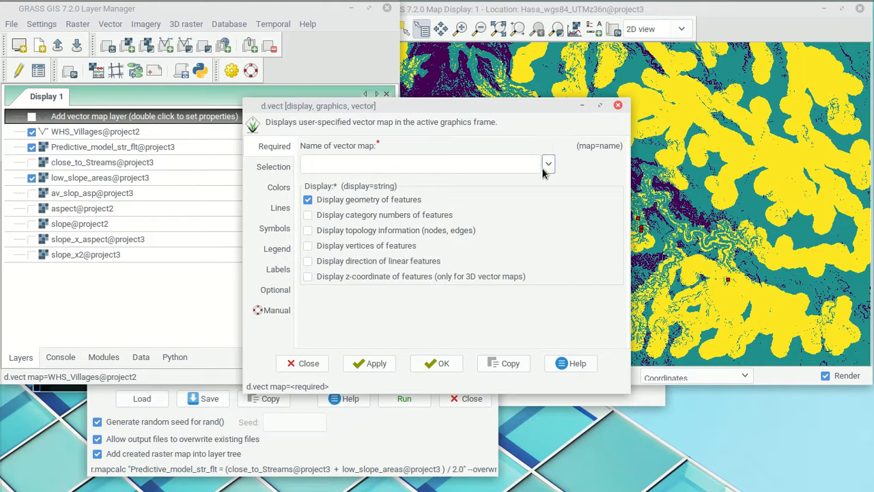
click(548, 164)
click(345, 213)
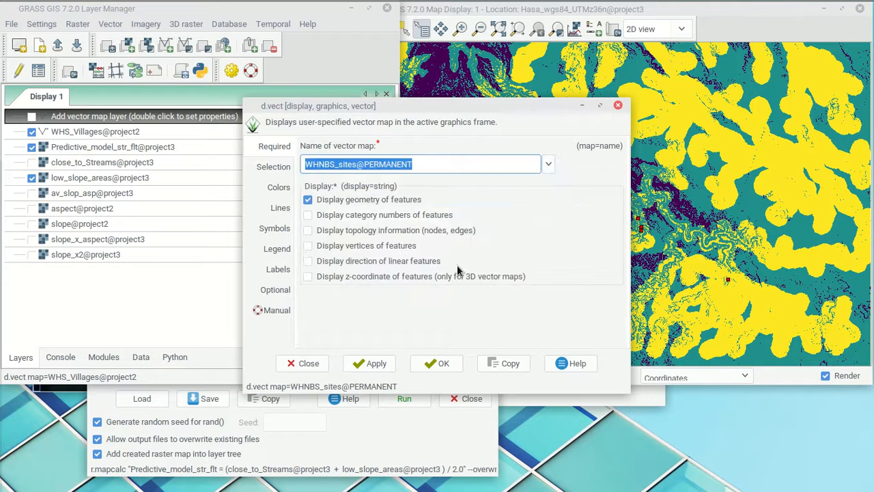
click(437, 363)
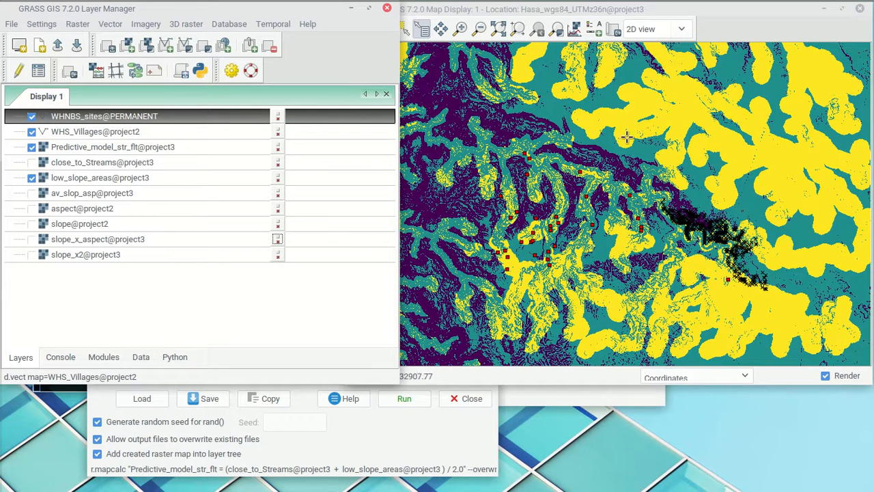
- Bring the Map Display forward and dismiss the query results so the sites can be compared with the model
click(762, 15)
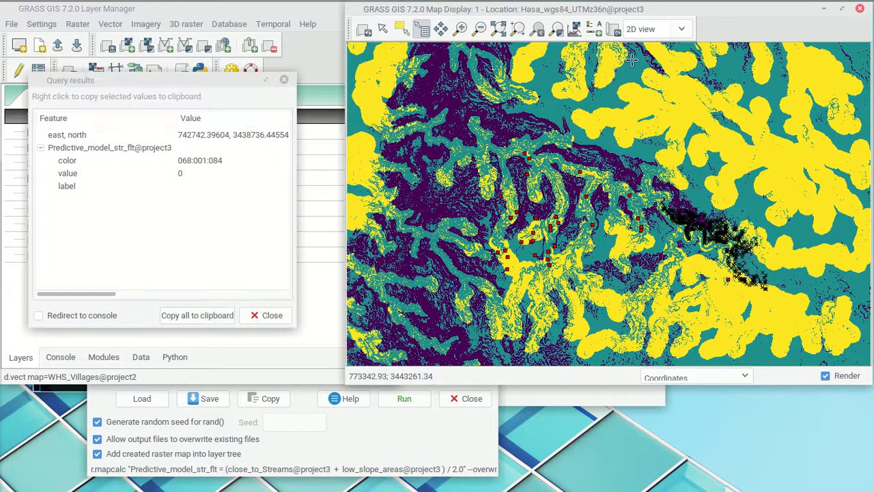
click(285, 80)
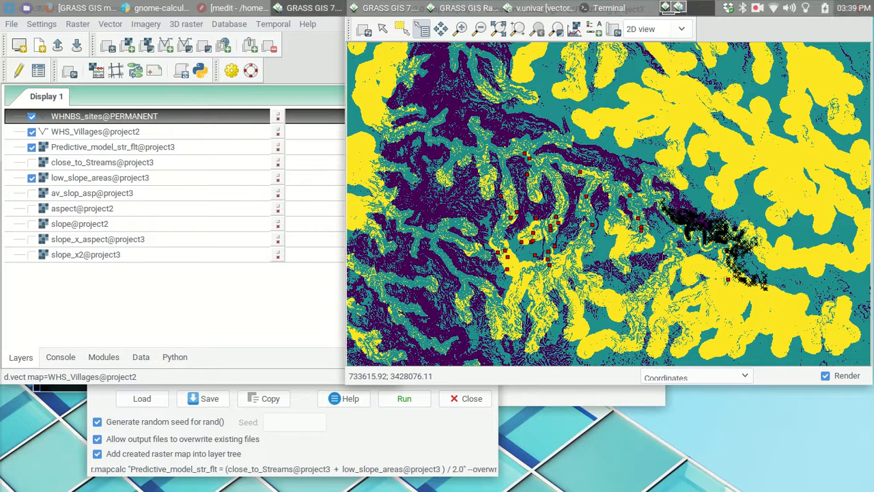
click(755, 10)
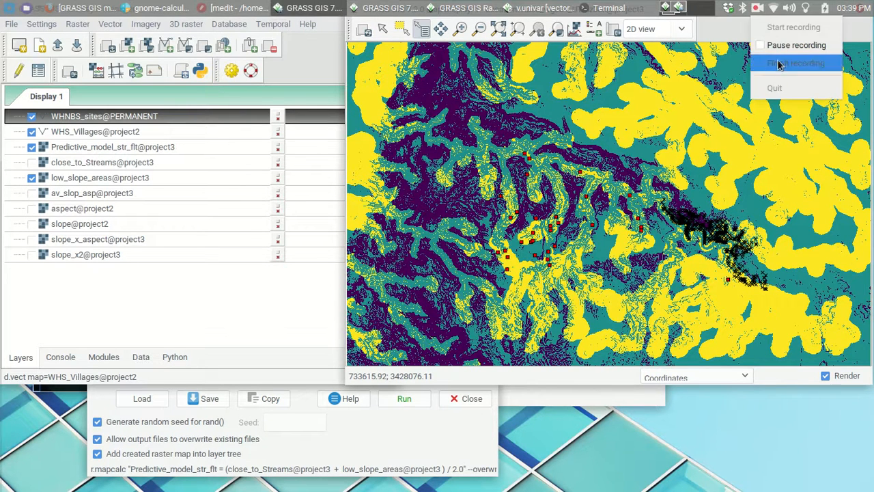